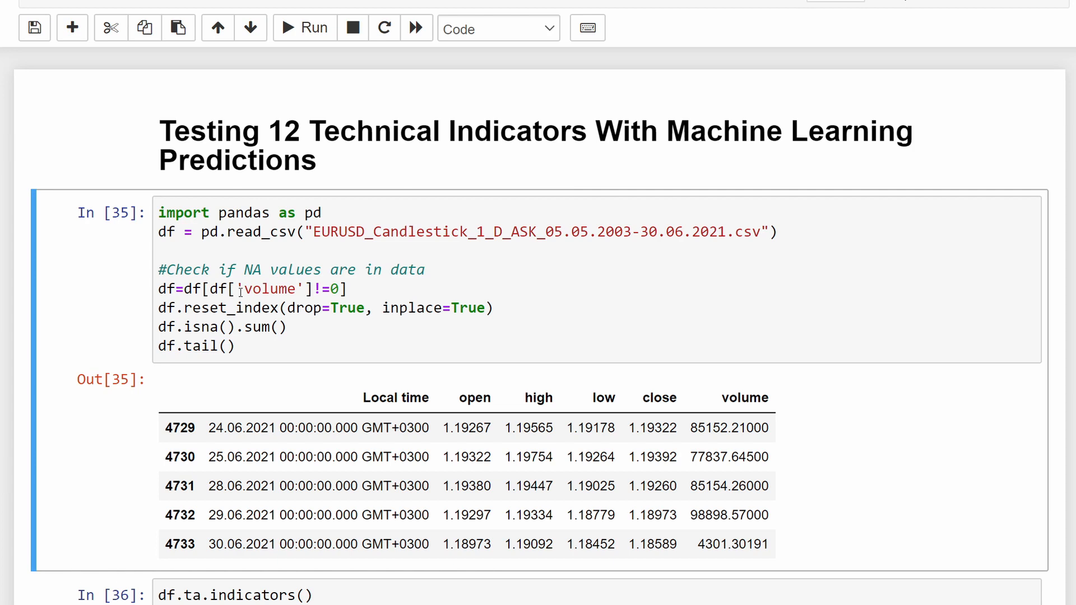
scroll(230, 340, down, 3)
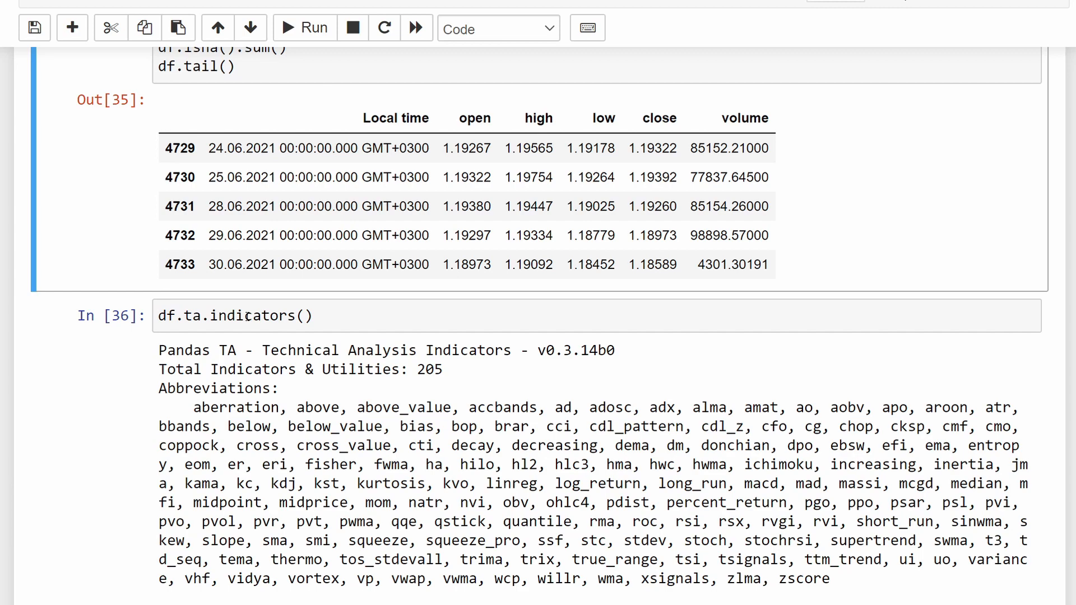
scroll(237, 313, down, 2)
scroll(238, 313, down, 1)
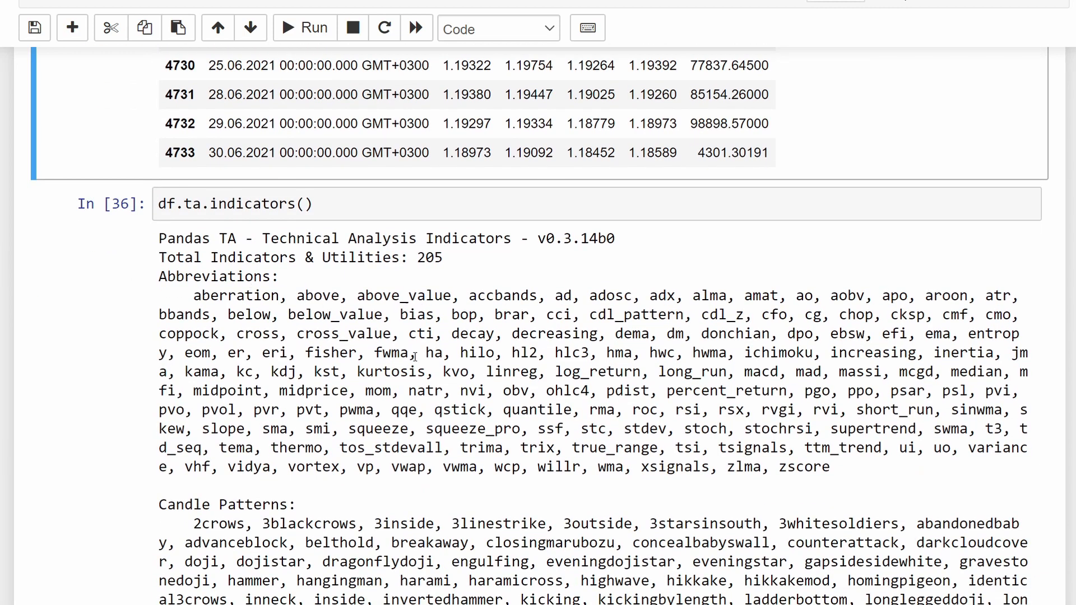
scroll(328, 341, up, 2)
scroll(300, 284, up, 3)
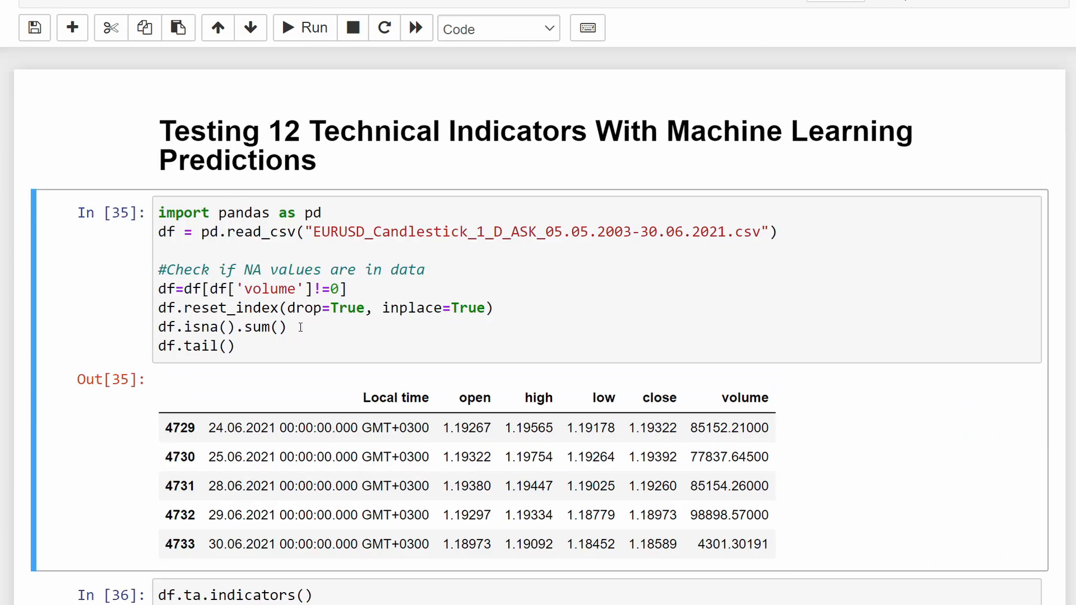
scroll(299, 327, down, 1)
scroll(299, 327, down, 2)
scroll(299, 326, down, 3)
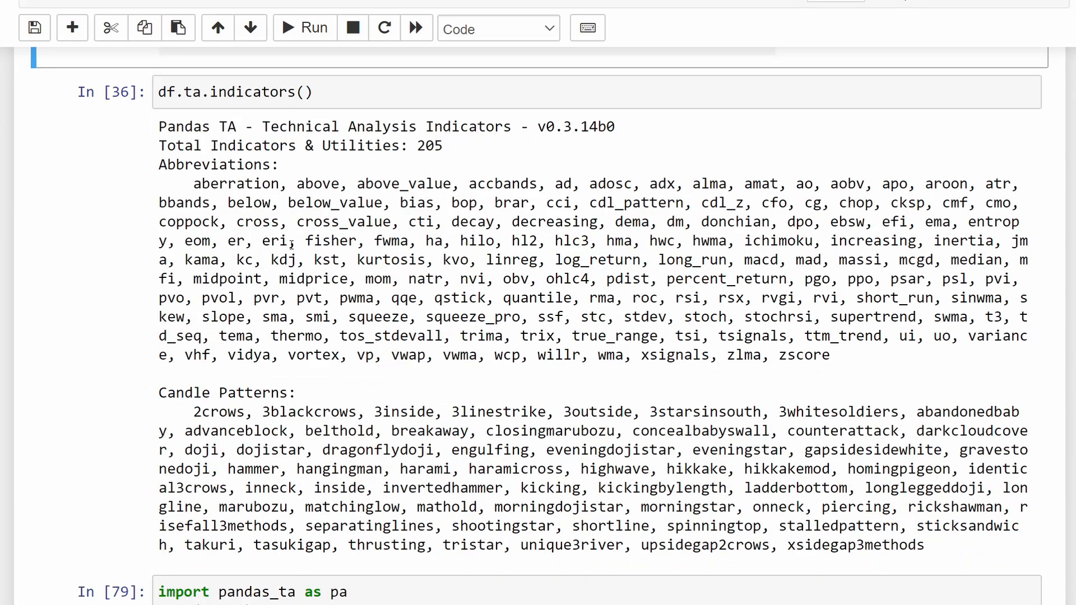
scroll(357, 256, down, 5)
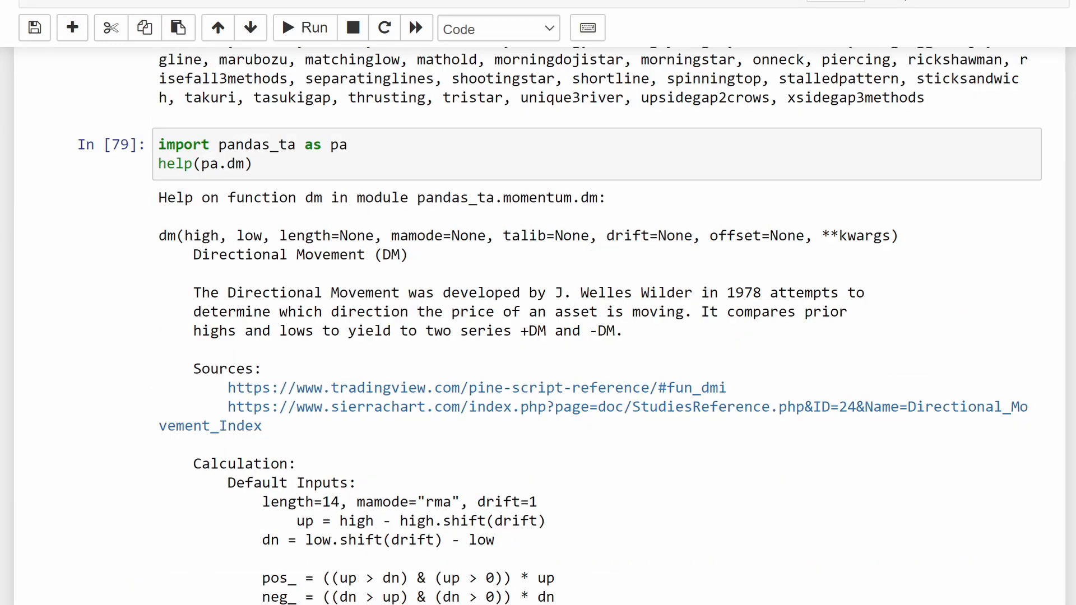
scroll(235, 244, up, 1)
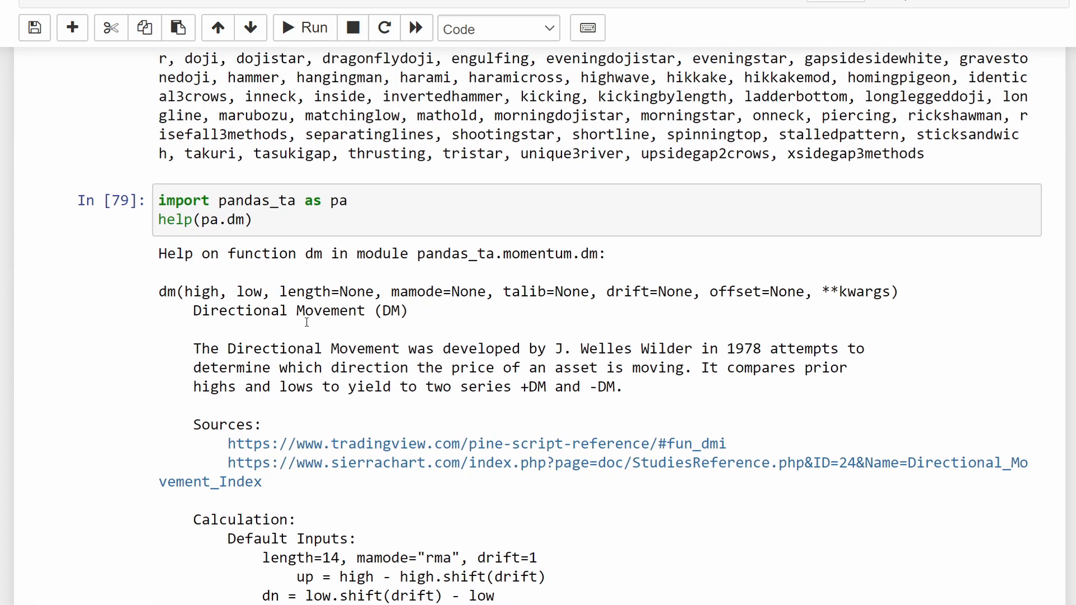
Step: Review the help(pa.dm) lookup, pointing out the pandas_ta alias and the dm function
drag(159, 219, 192, 219)
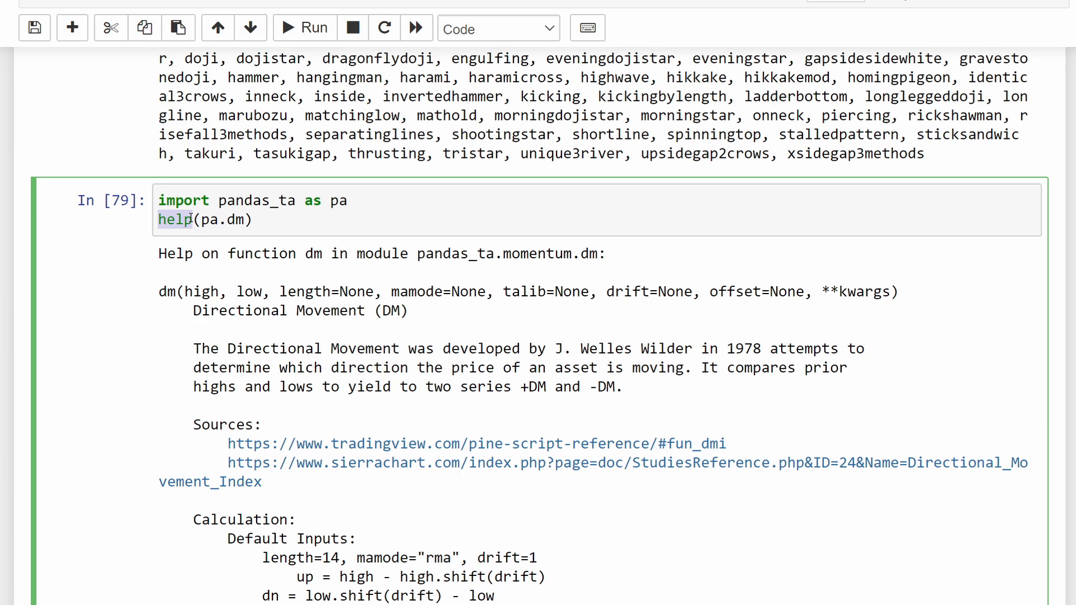
double_click(208, 219)
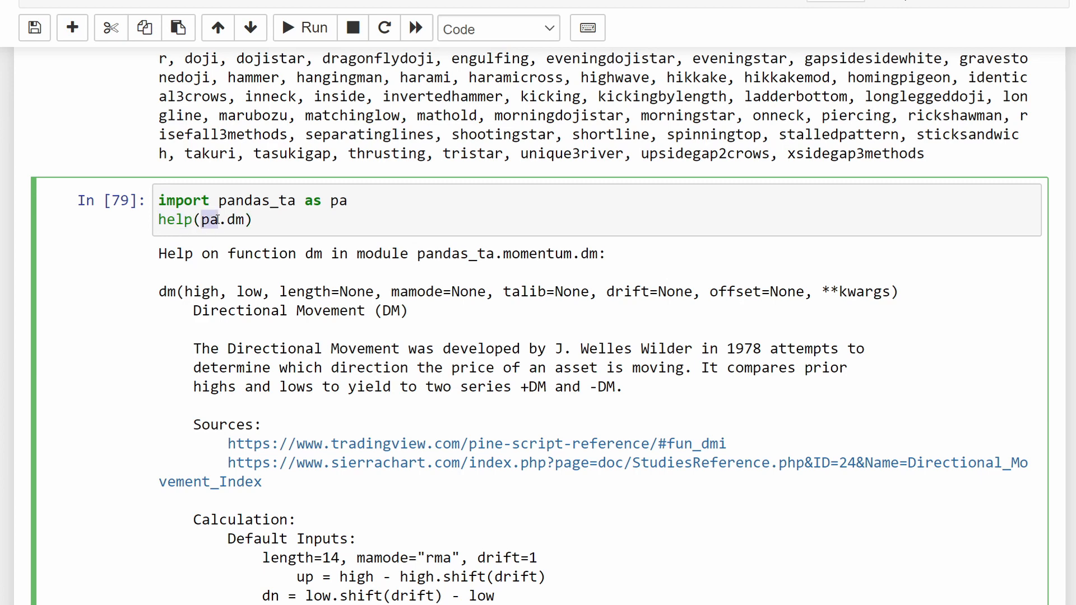
drag(227, 220, 244, 221)
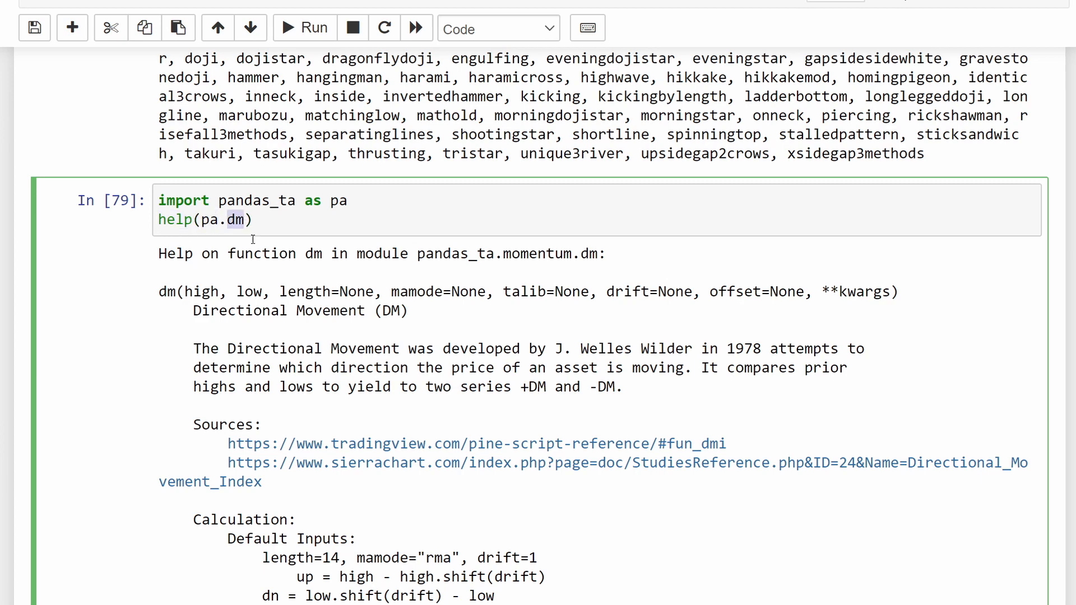
scroll(348, 298, down, 1)
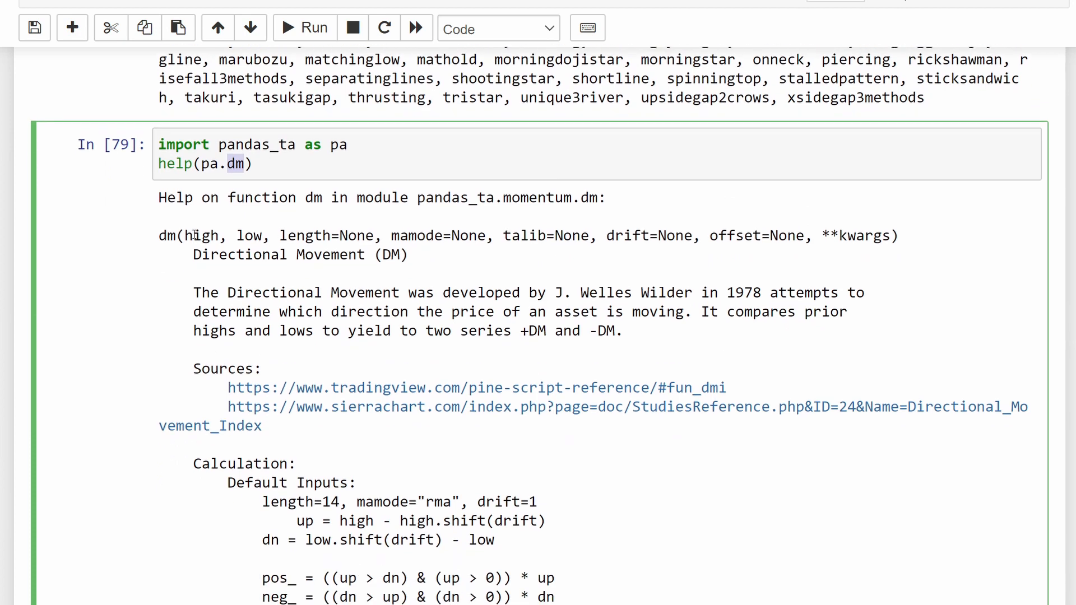
drag(185, 235, 892, 228)
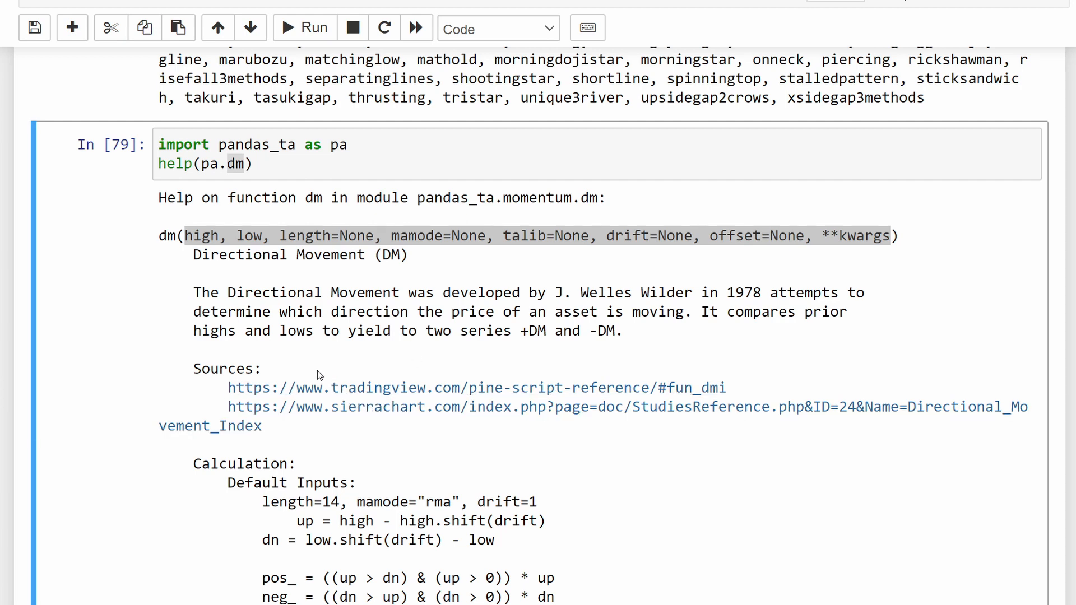
scroll(310, 375, down, 3)
scroll(310, 375, down, 3)
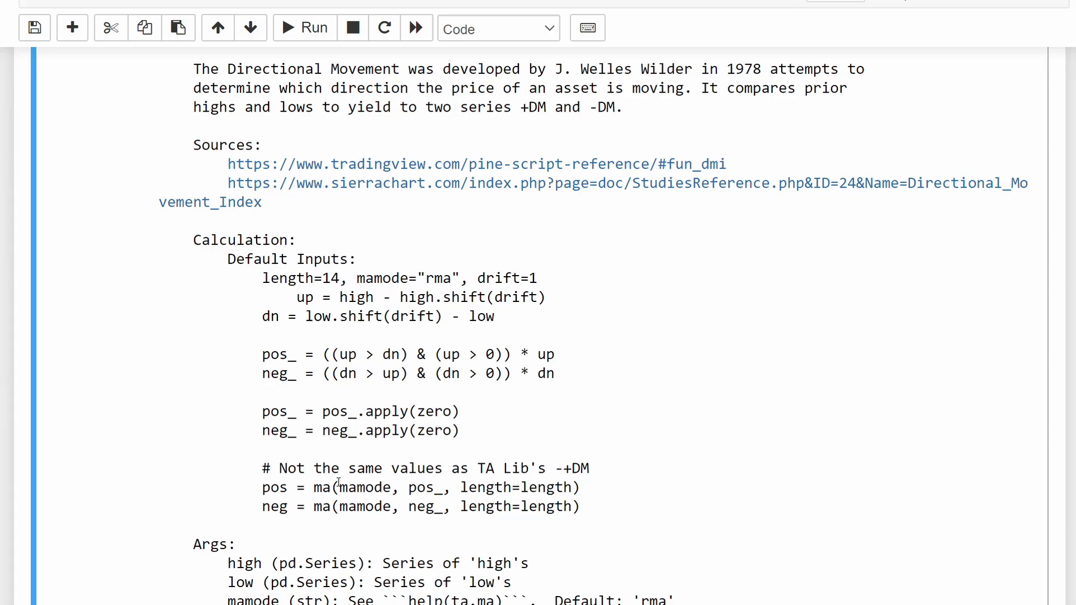
scroll(341, 496, down, 5)
scroll(289, 410, down, 1)
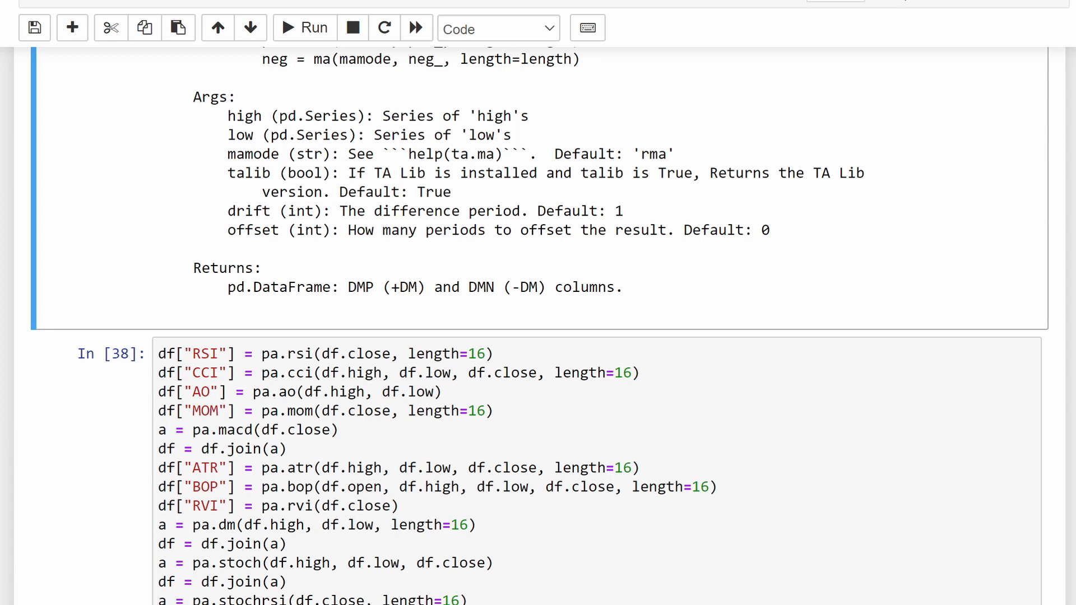
scroll(288, 353, down, 2)
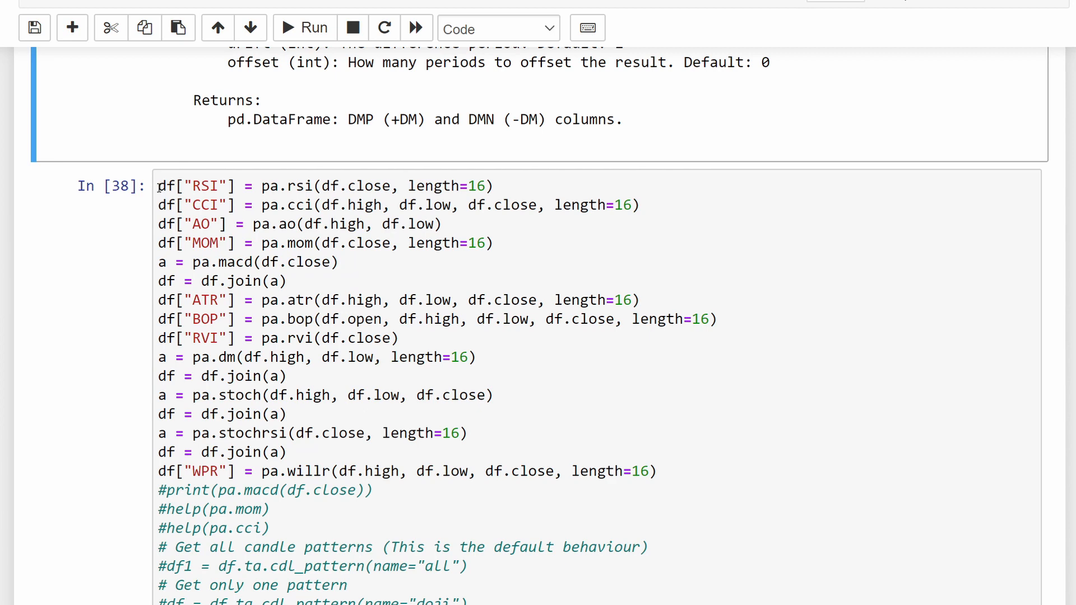
Step: Review the RSI, CCI, AO, MOM and MACD indicator lines and their close-price inputs
drag(158, 186, 494, 186)
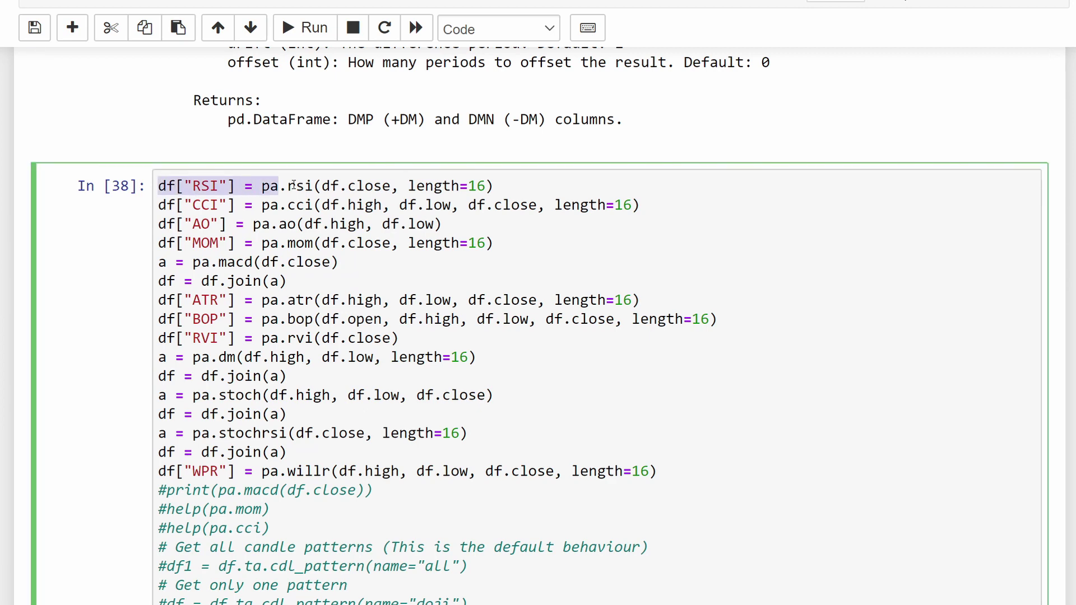
click(367, 185)
drag(321, 186, 487, 186)
click(409, 186)
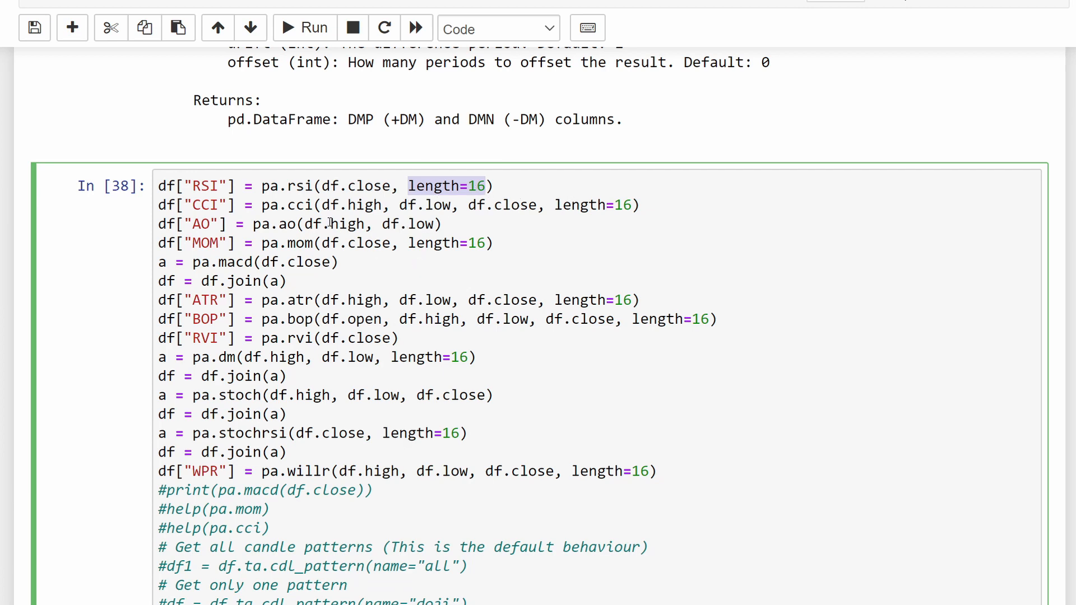
drag(279, 205, 330, 208)
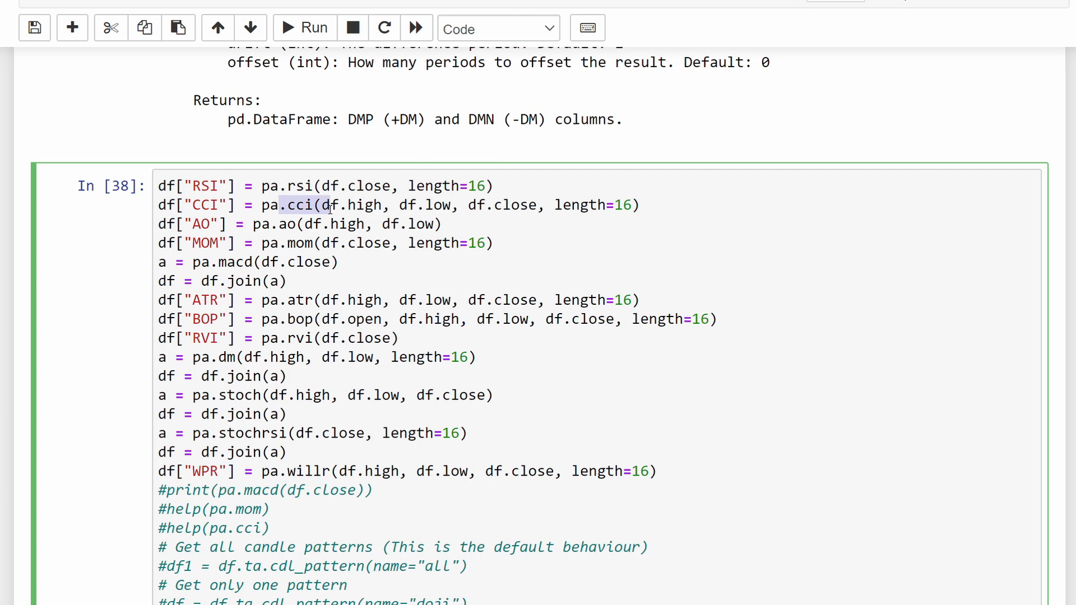
drag(158, 205, 239, 207)
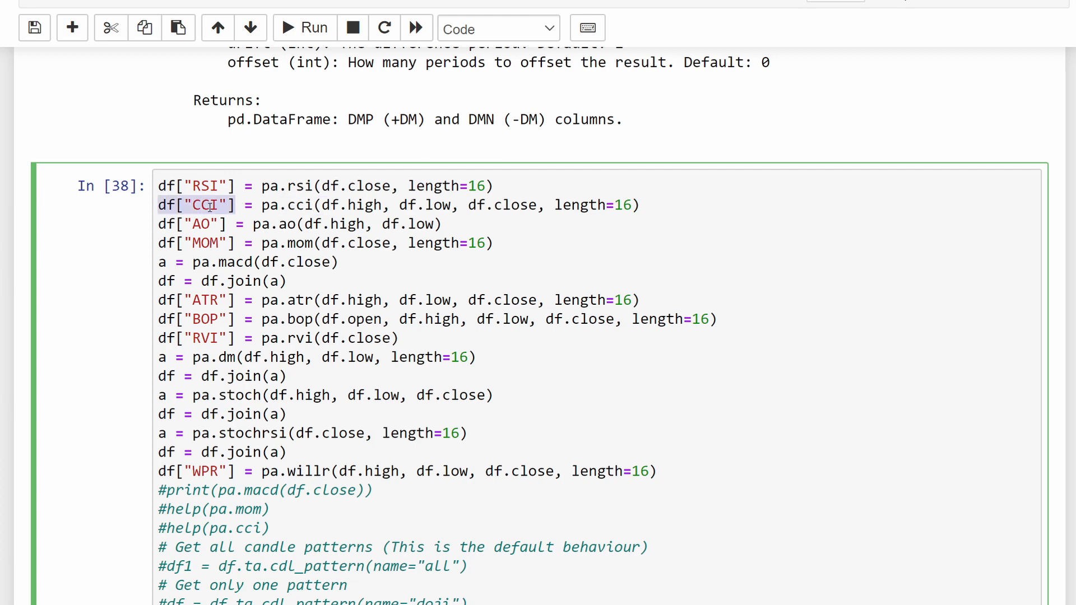
drag(158, 224, 229, 225)
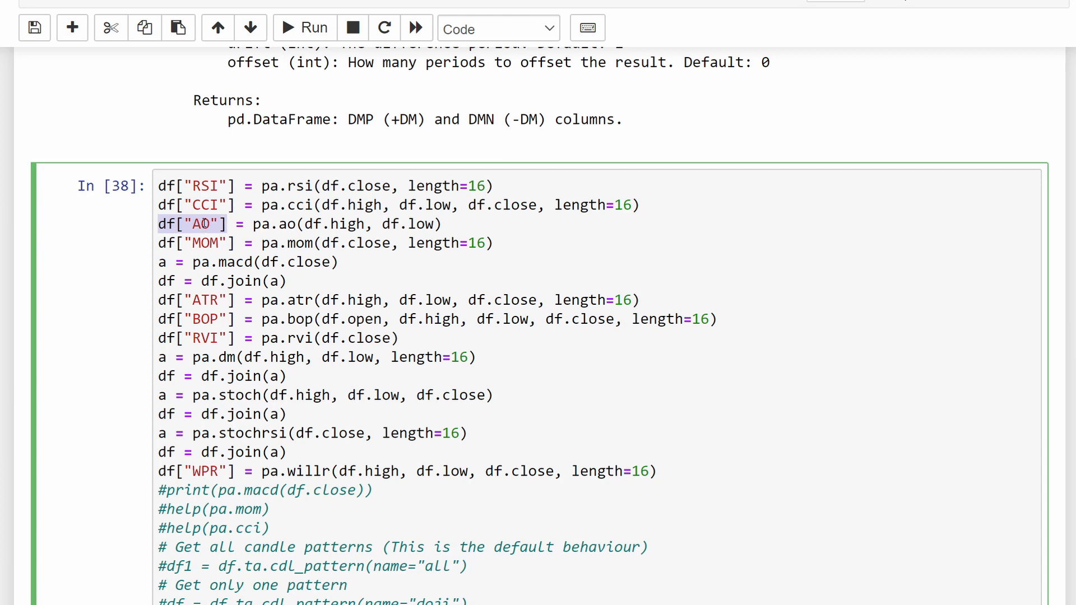
drag(158, 243, 505, 246)
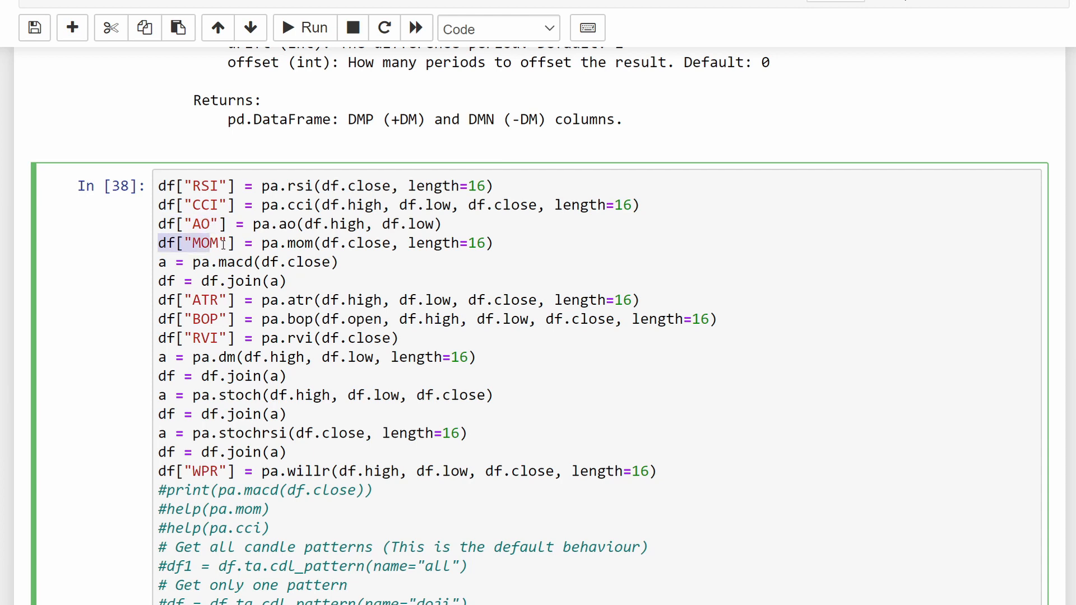
drag(217, 263, 341, 263)
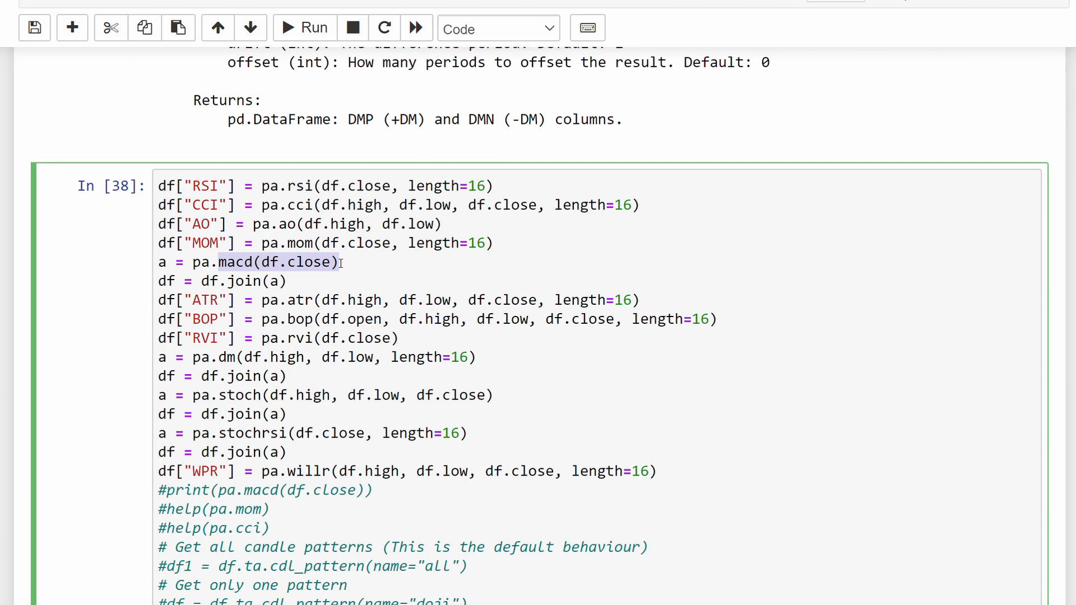
click(225, 262)
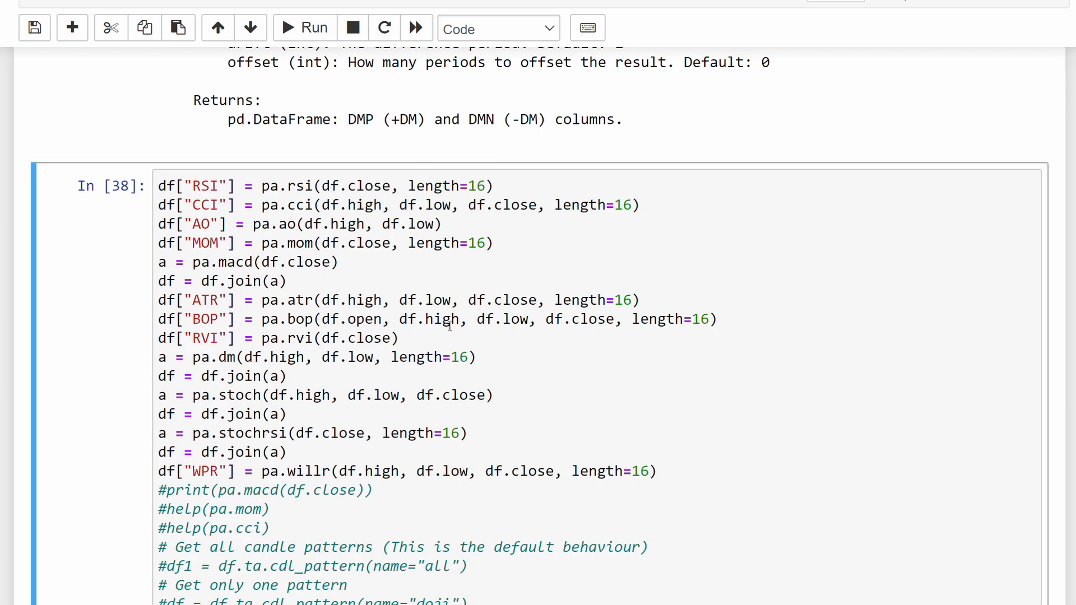
scroll(448, 319, up, 3)
scroll(448, 319, up, 5)
scroll(448, 320, up, 3)
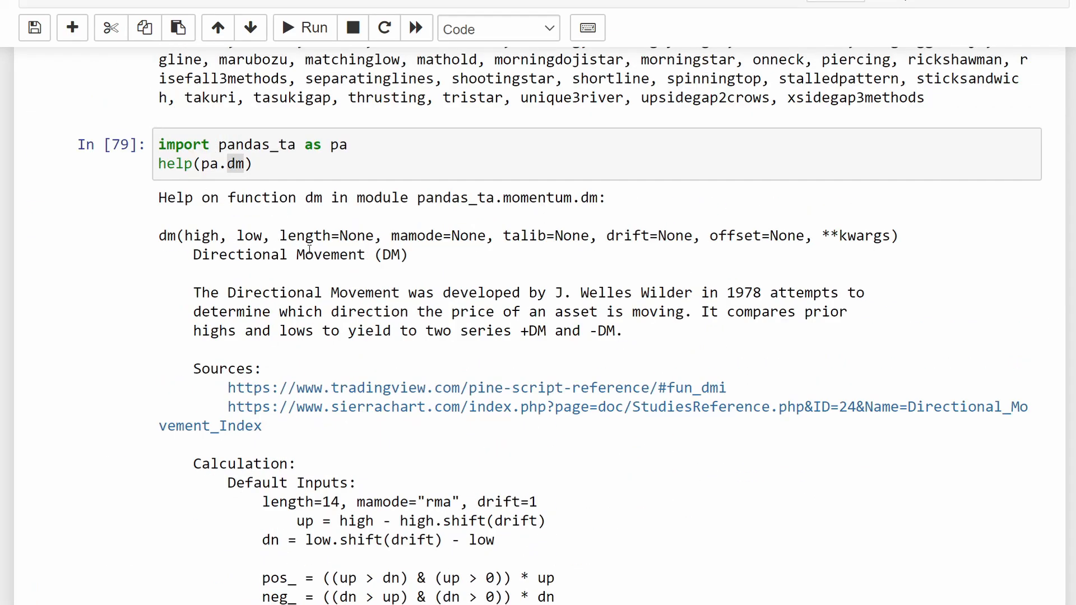
Step: Change the help lookup from dm to macd, run it, and review the MACD, histogram and signal columns it returns
double_click(235, 165)
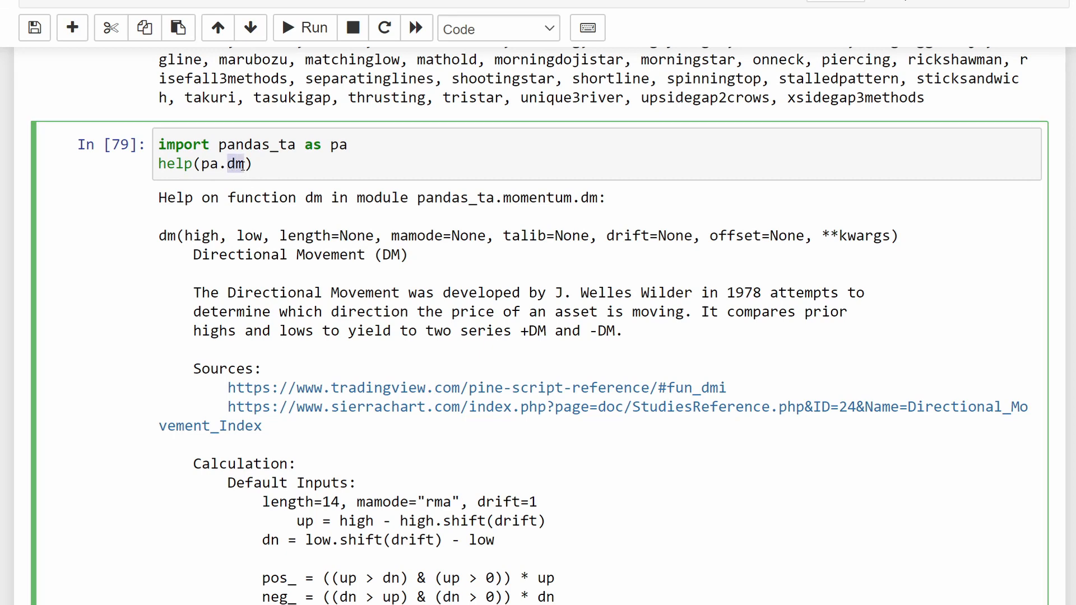
text(macd)
key(shift+Return)
scroll(245, 167, up, 5)
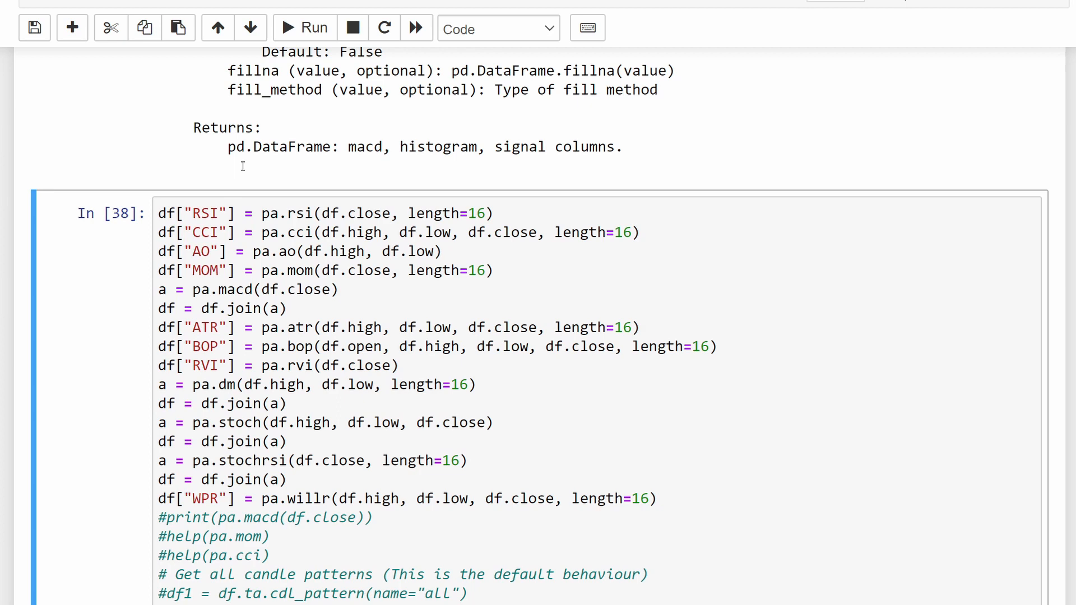
scroll(244, 167, up, 3)
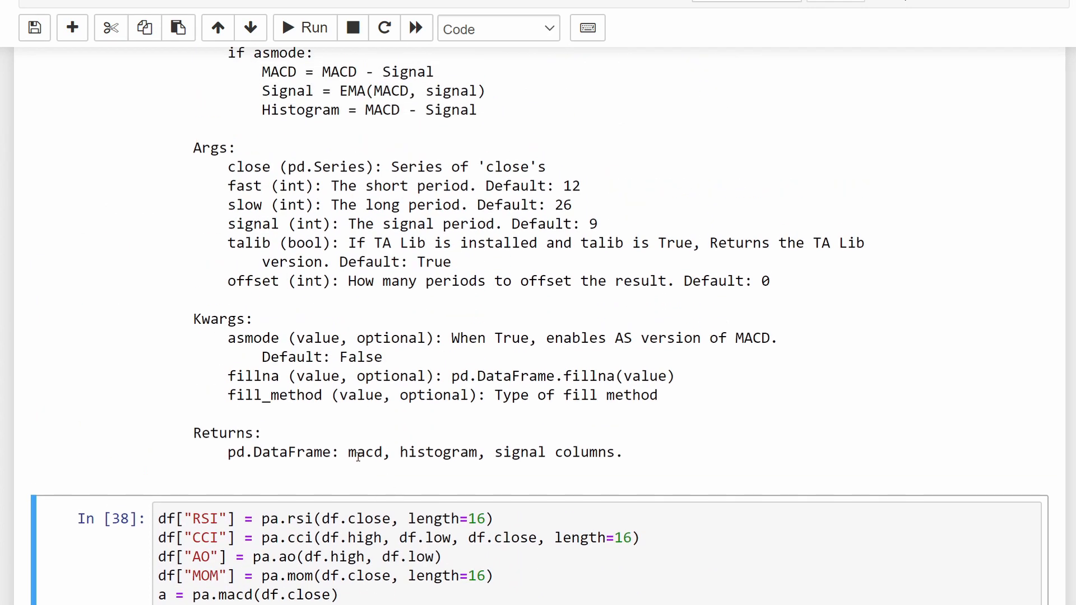
drag(348, 452, 616, 452)
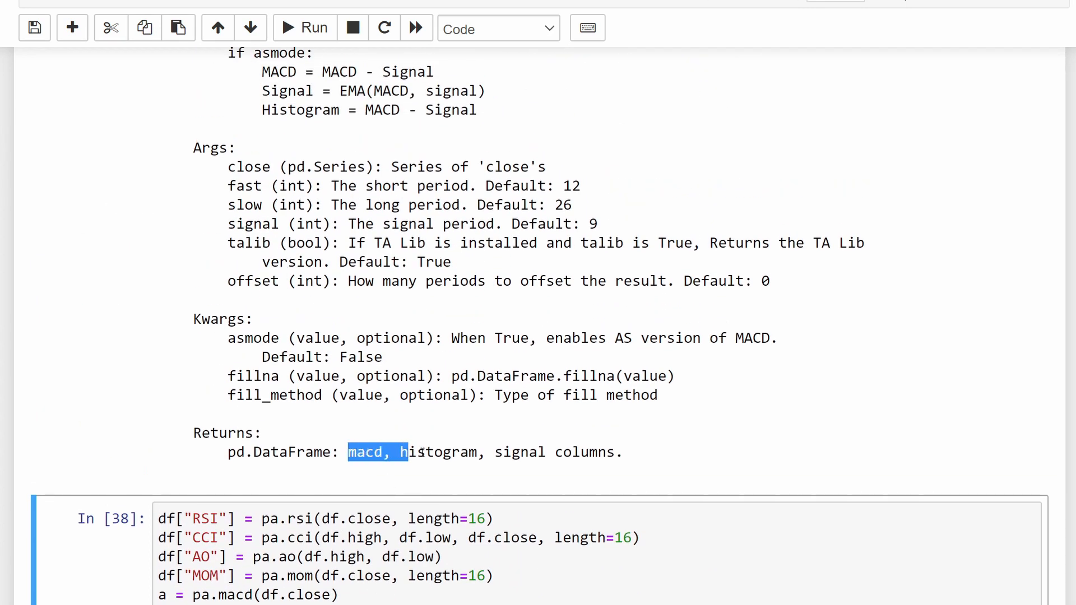
click(357, 455)
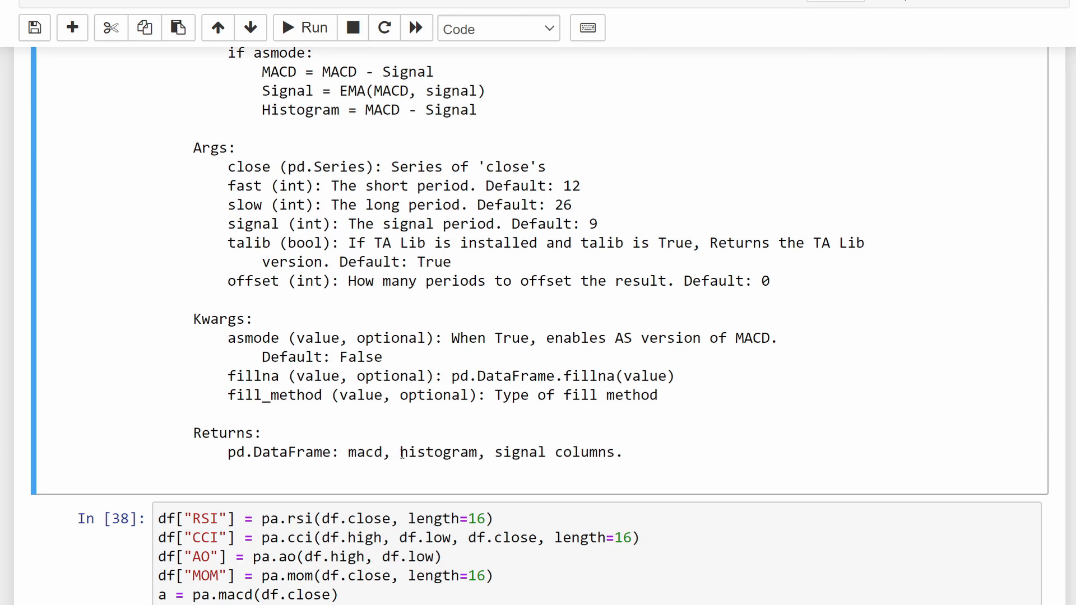
drag(401, 452, 620, 453)
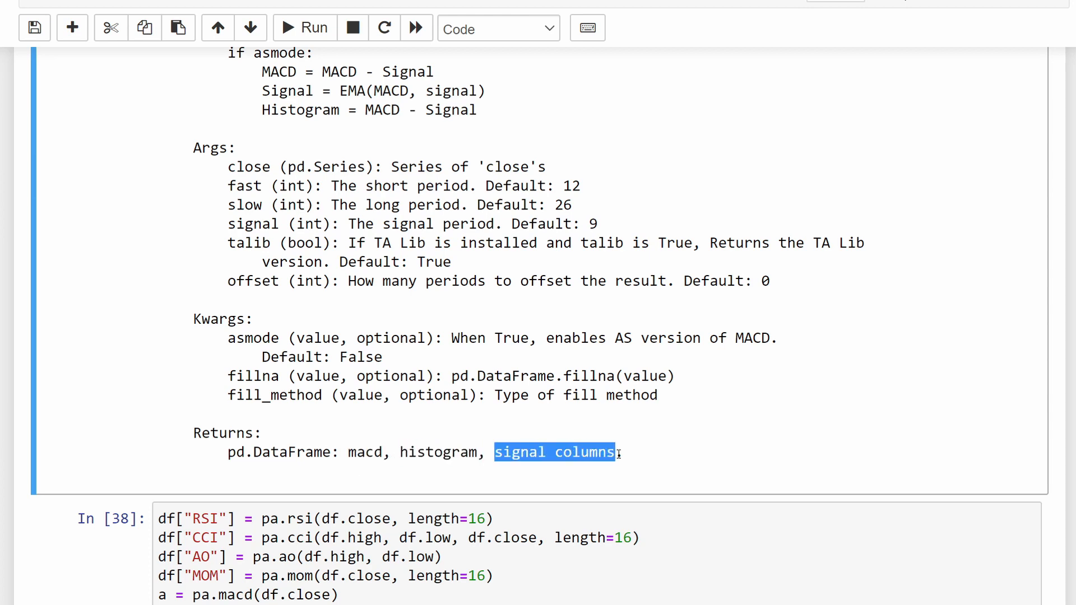
scroll(620, 452, down, 2)
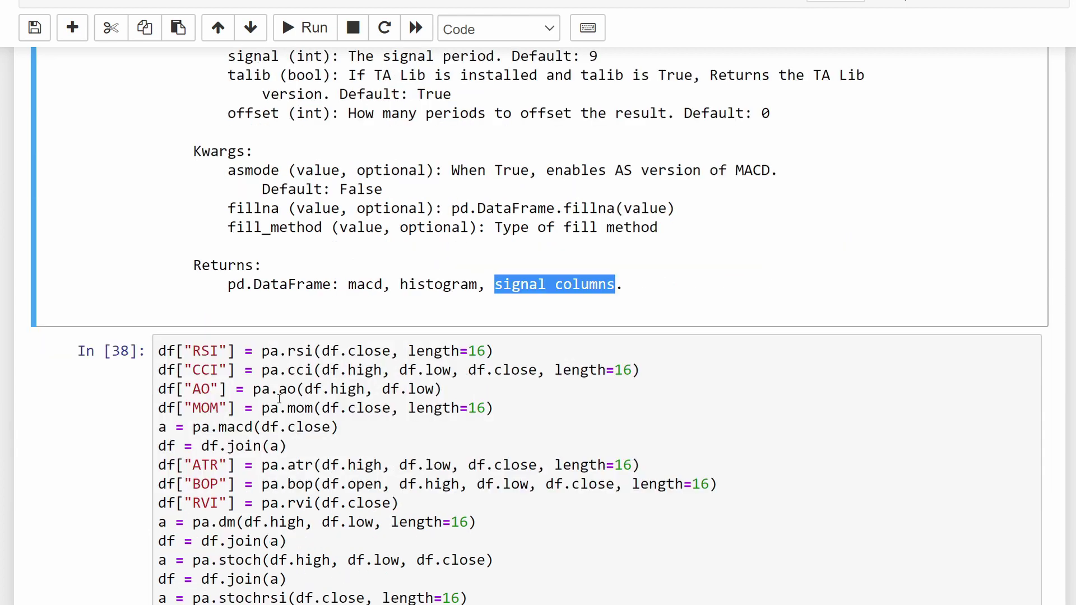
Step: Inspect the df.join(a) line that merges the MACD result into the dataframe
click(161, 426)
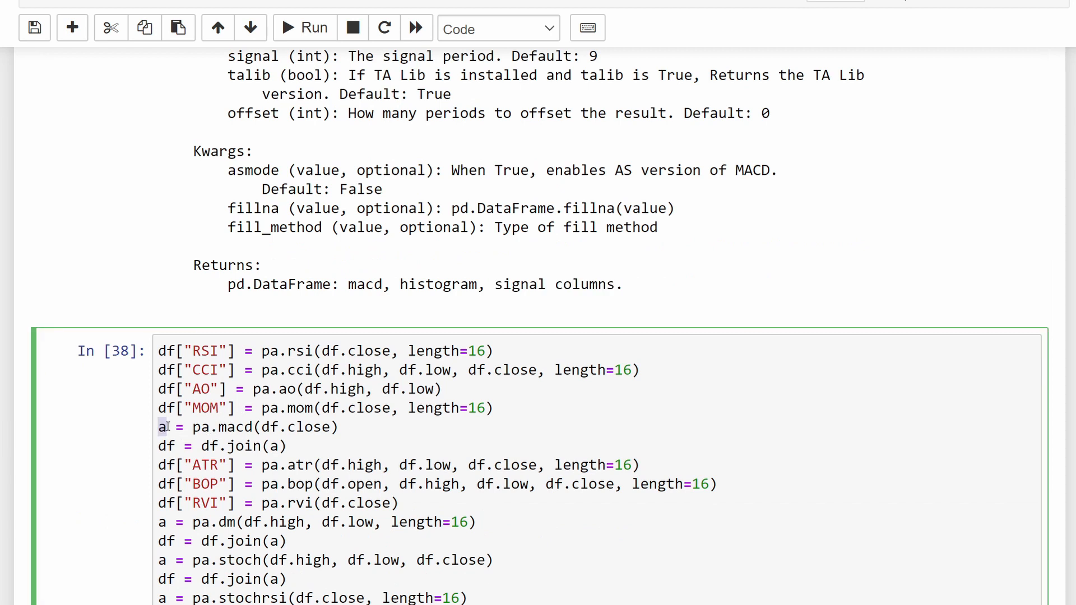
double_click(275, 445)
double_click(210, 446)
key(Escape)
click(264, 445)
Step: Insert an empty code cell below the indicator cell and start editing it
click(218, 12)
click(277, 55)
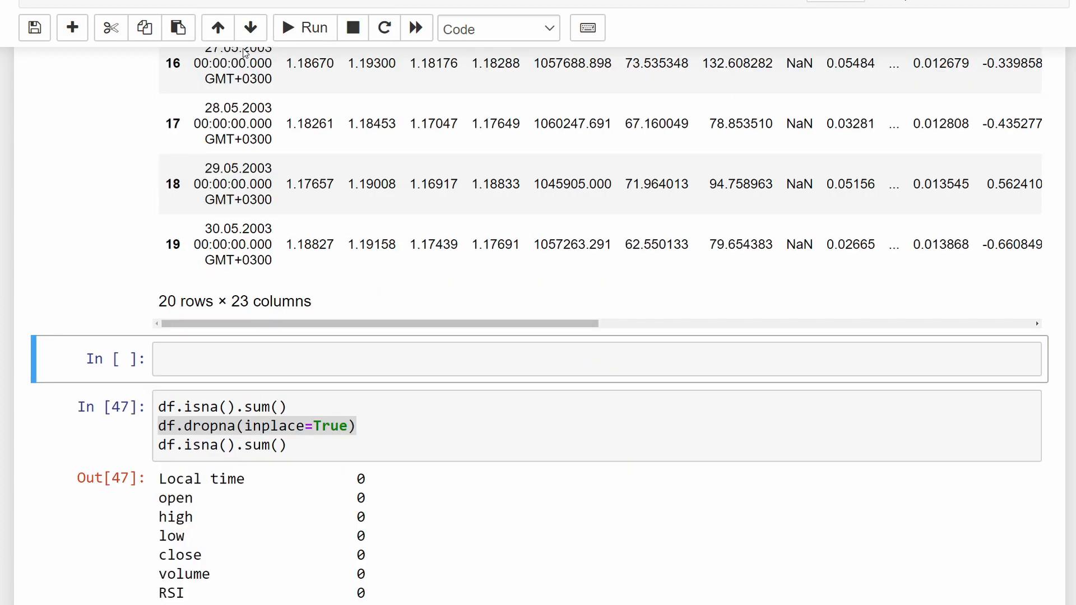
click(220, 369)
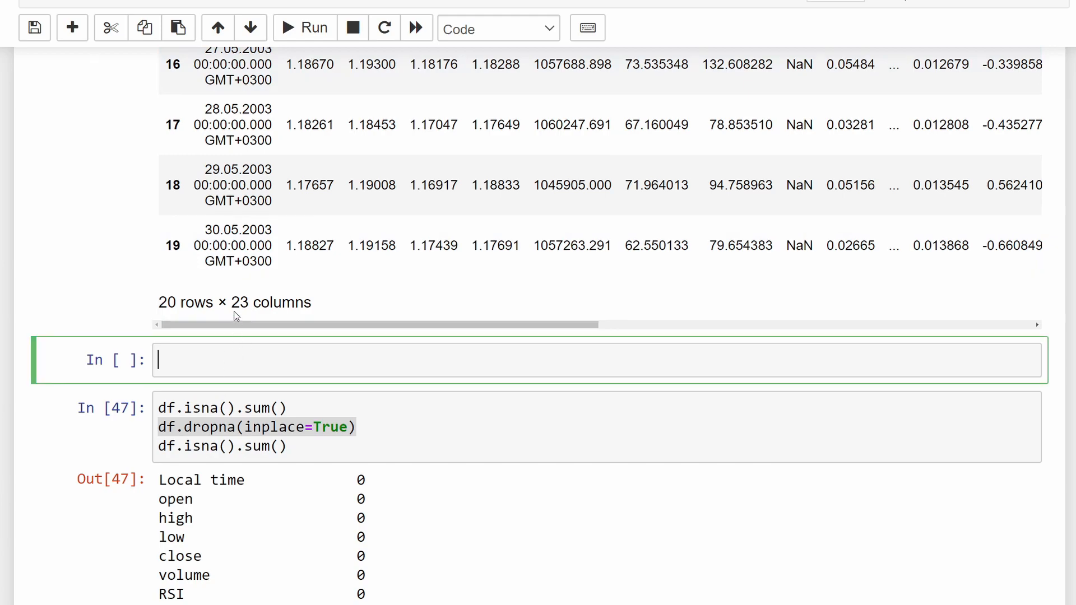
scroll(538, 336, up, 10)
scroll(538, 337, up, 5)
scroll(538, 337, up, 5)
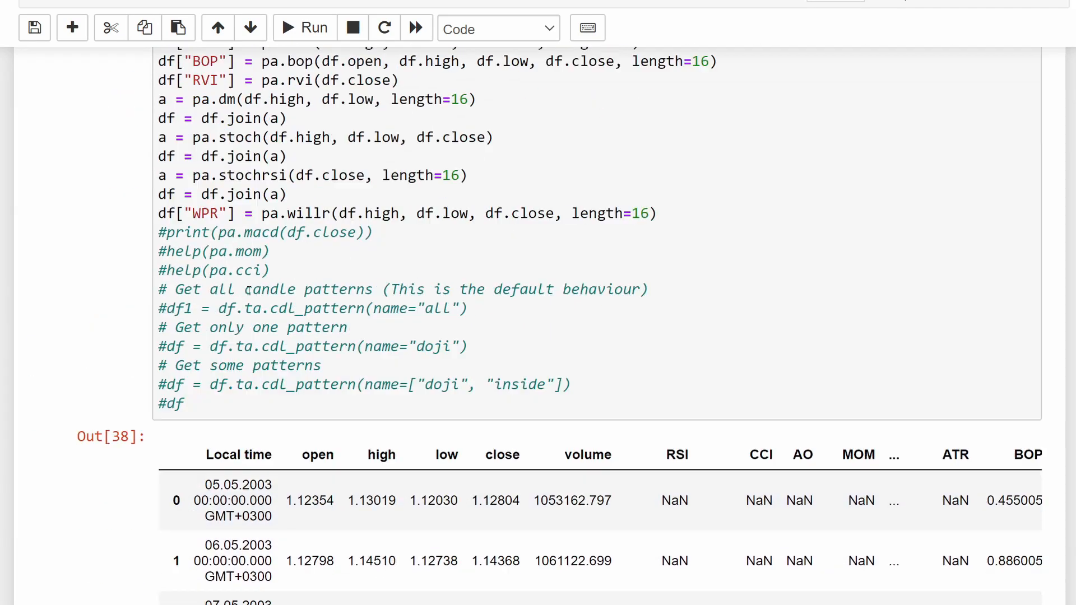
scroll(539, 336, up, 3)
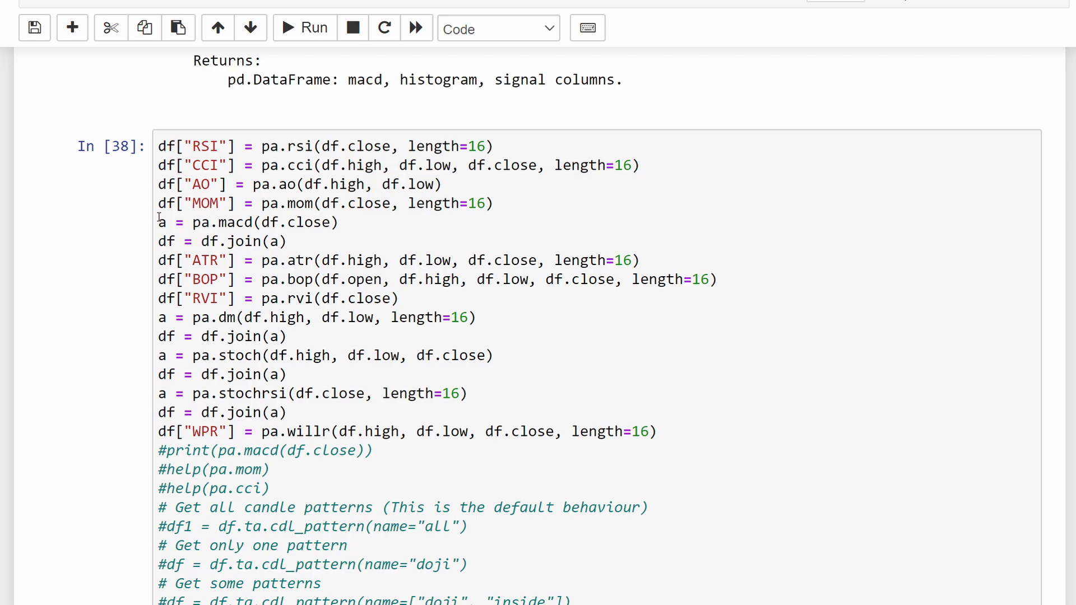
Step: Run pa.macd on close prices in the new cell and display its MACD_12_26_9, histogram and signal columns
drag(159, 222, 344, 238)
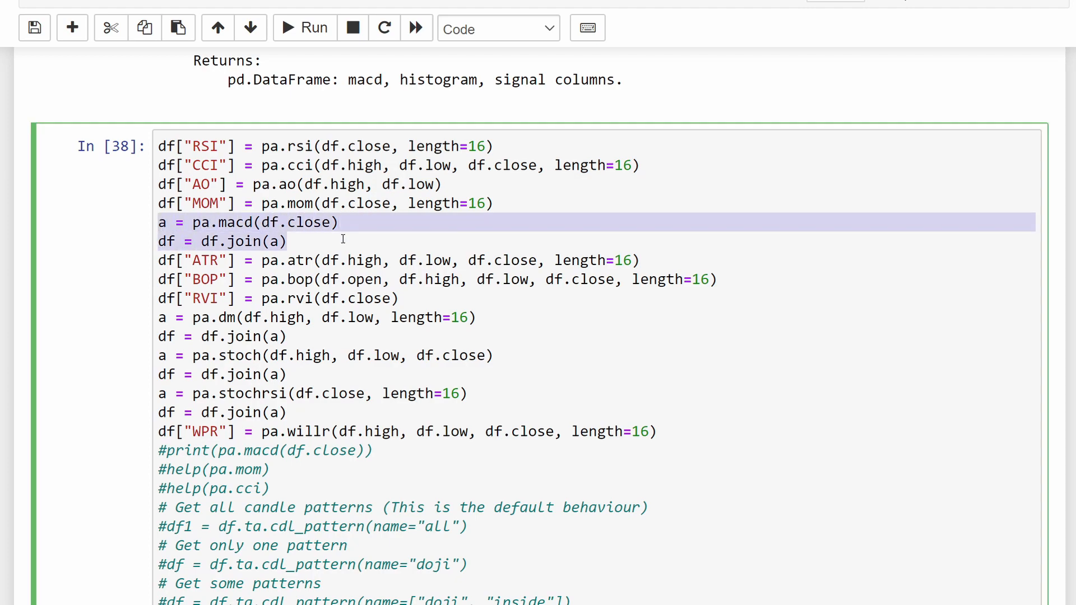
scroll(189, 250, down, 8)
scroll(189, 250, down, 5)
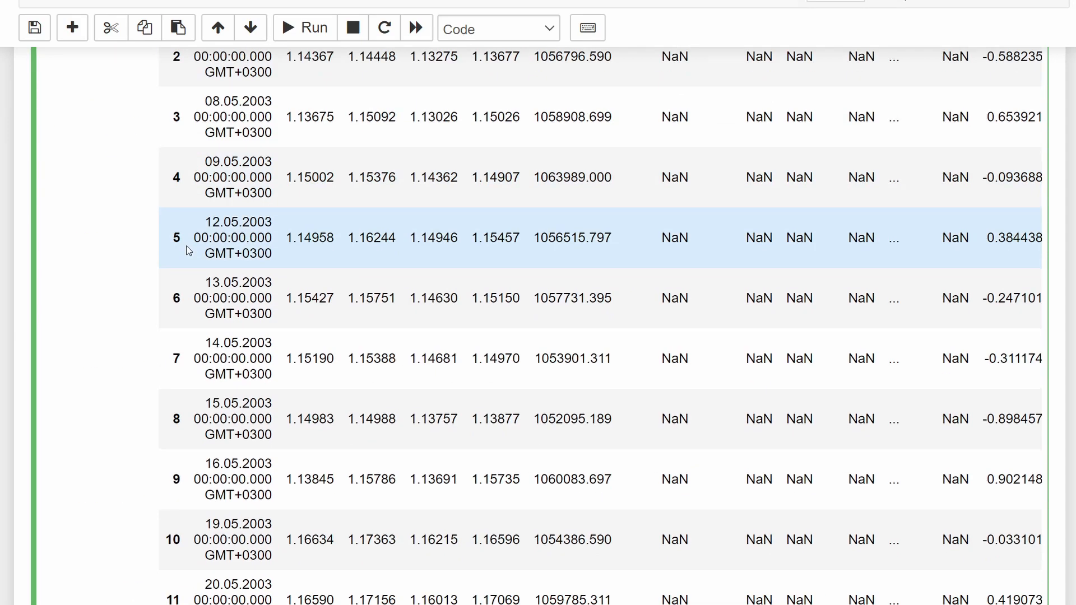
scroll(189, 250, down, 5)
scroll(188, 251, down, 5)
scroll(188, 251, down, 2)
click(210, 252)
text(a = pa.macd(df.close) df = df.join(a))
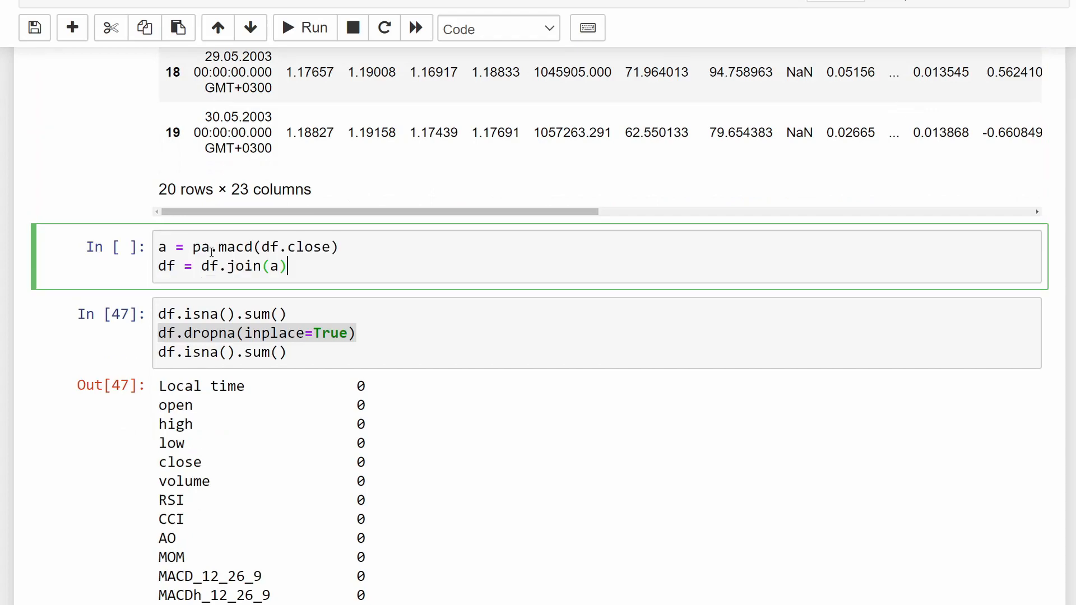
drag(298, 265, 110, 271)
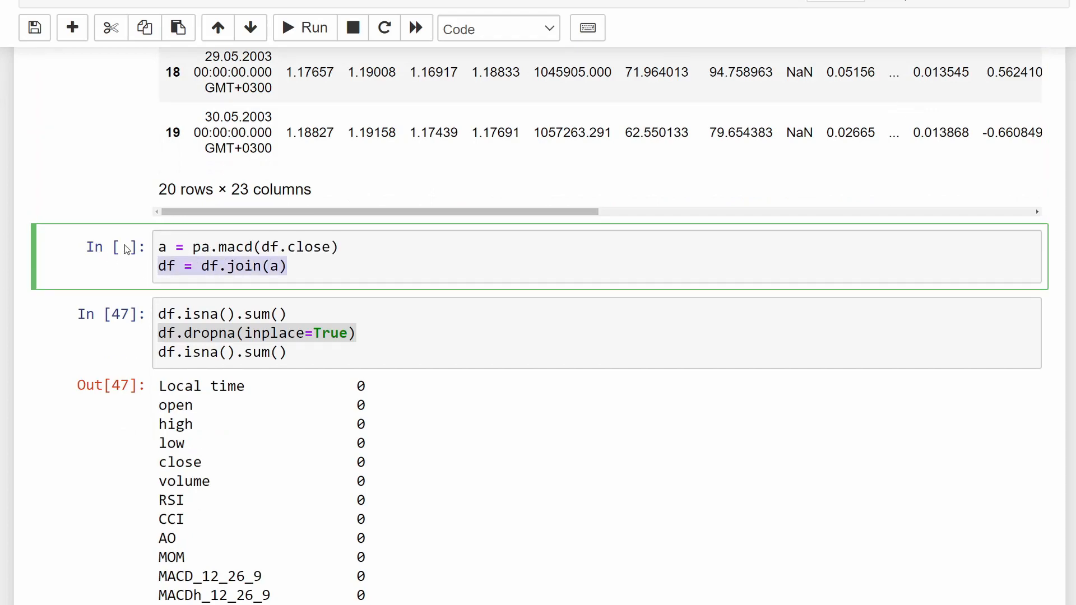
text(a)
key(shift+Return)
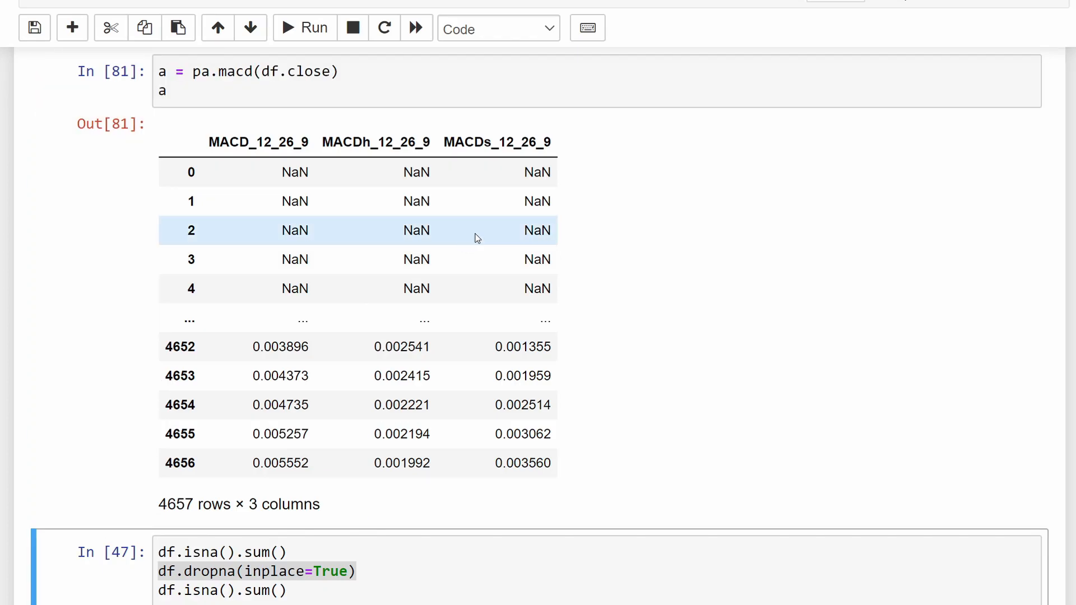
scroll(475, 237, up, 3)
scroll(475, 237, up, 3)
scroll(306, 446, down, 2)
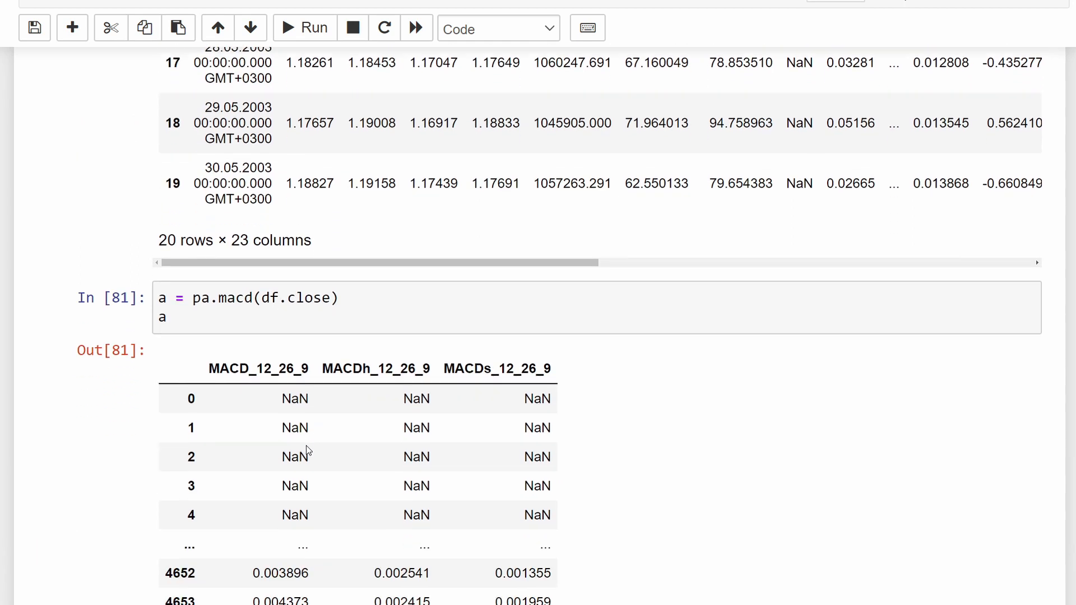
scroll(307, 445, down, 1)
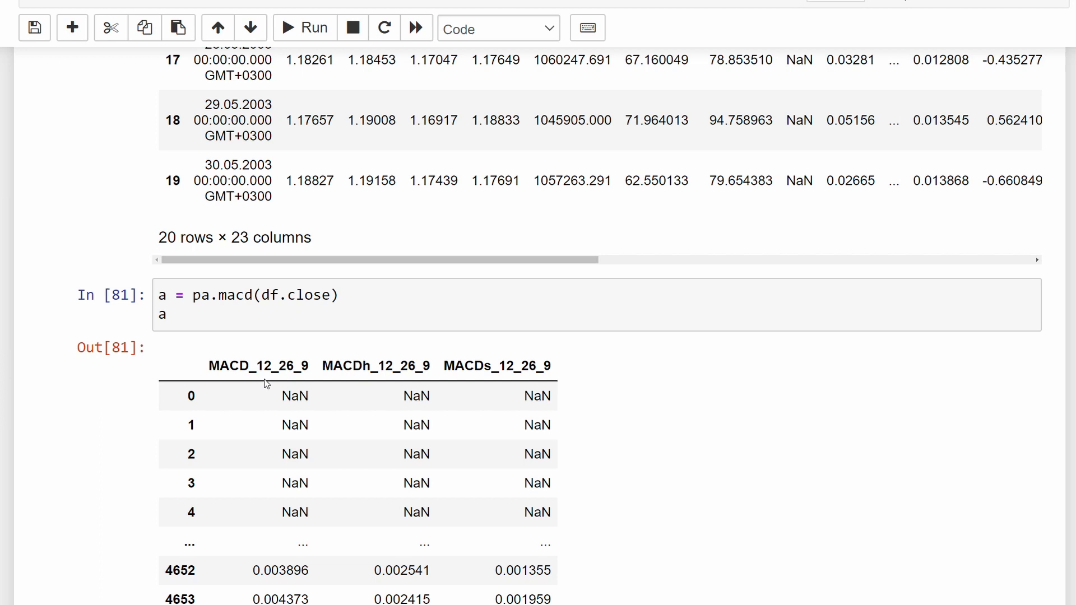
click(373, 367)
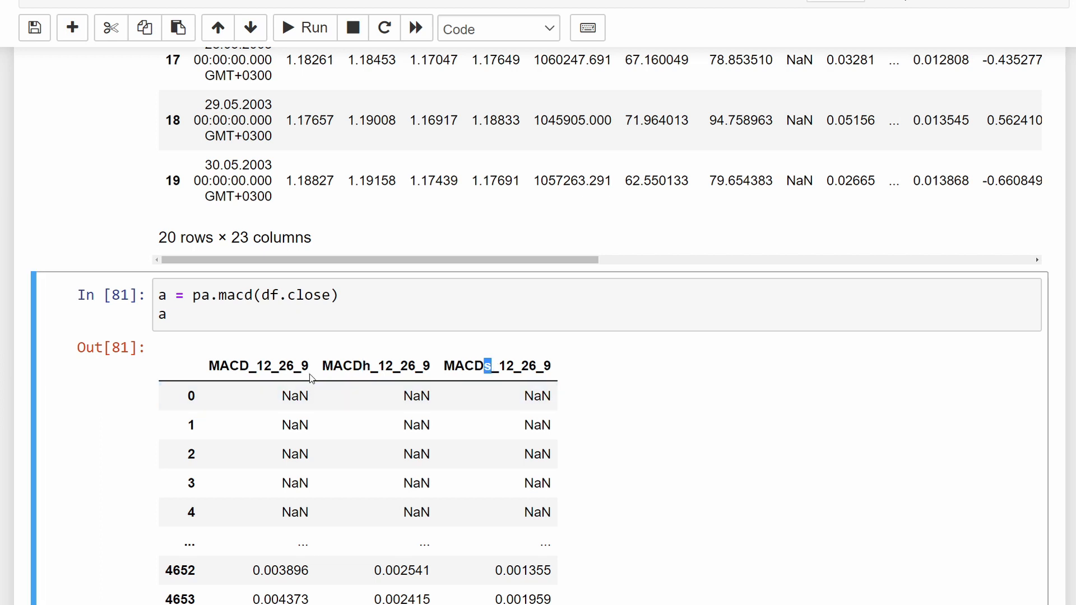
drag(308, 367, 208, 366)
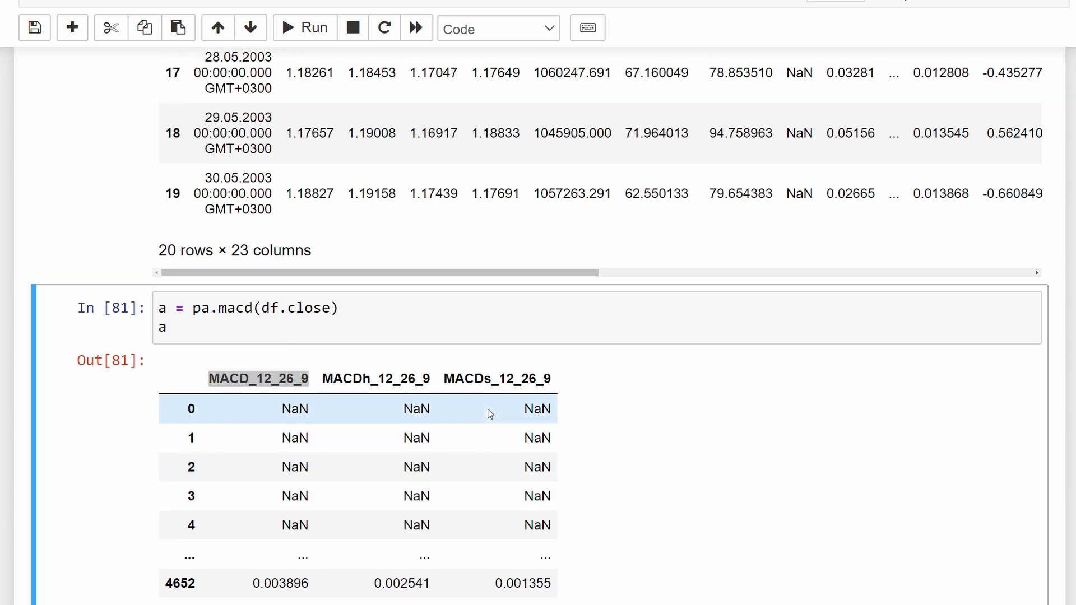
scroll(471, 404, up, 10)
scroll(451, 385, up, 2)
scroll(451, 385, up, 2)
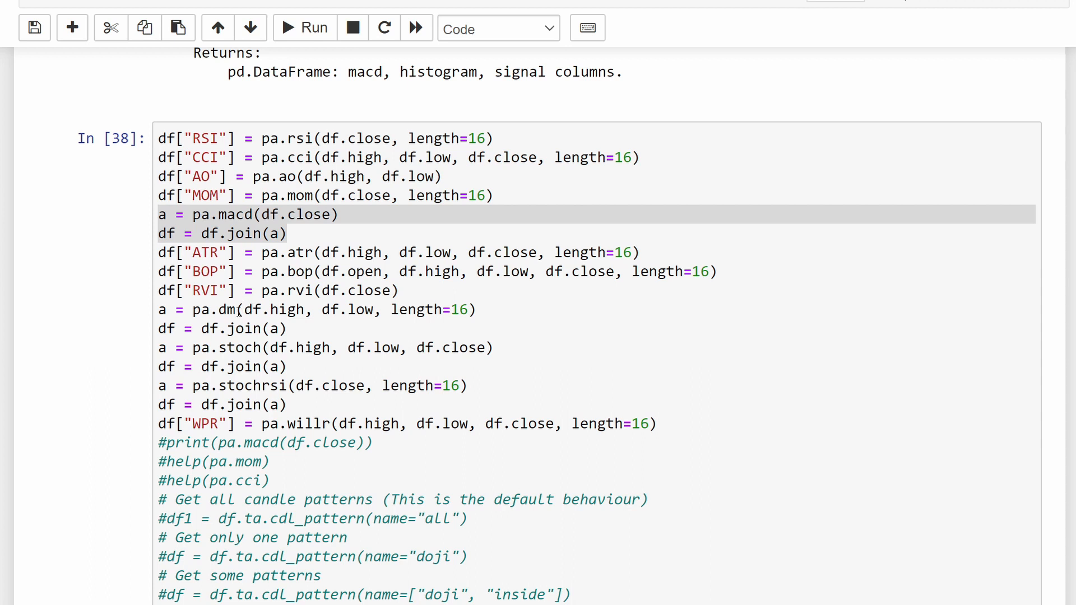
click(215, 249)
drag(193, 253, 220, 251)
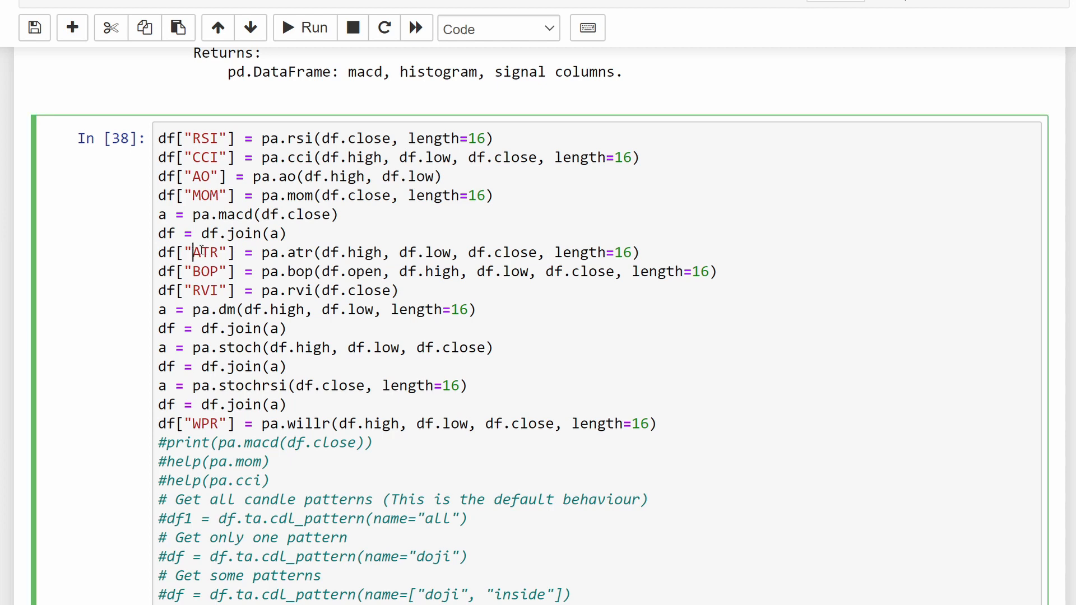
double_click(290, 254)
click(321, 252)
drag(320, 252, 637, 252)
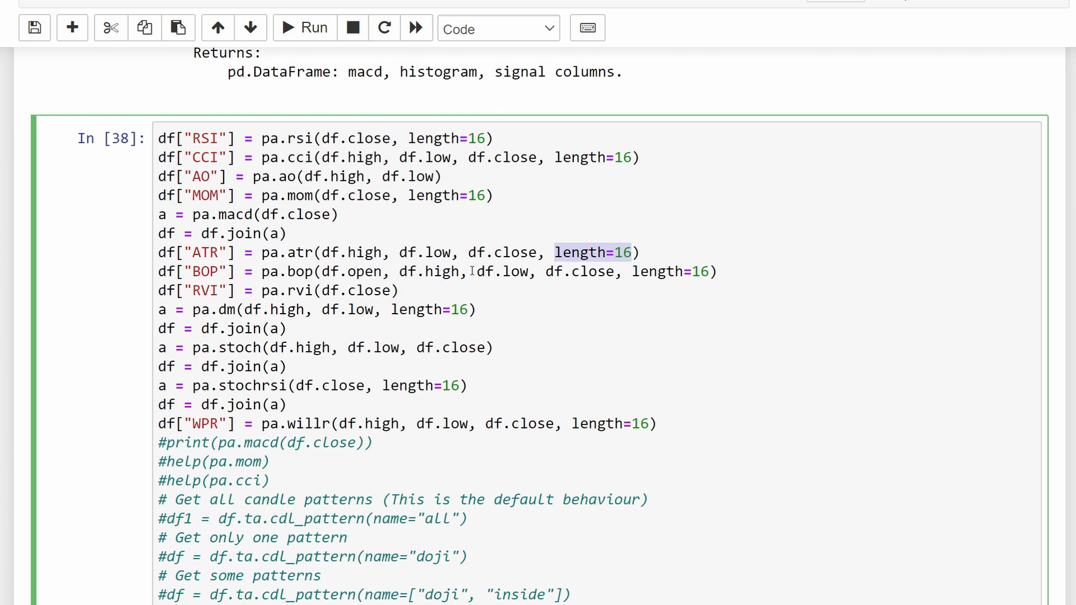
drag(158, 271, 236, 271)
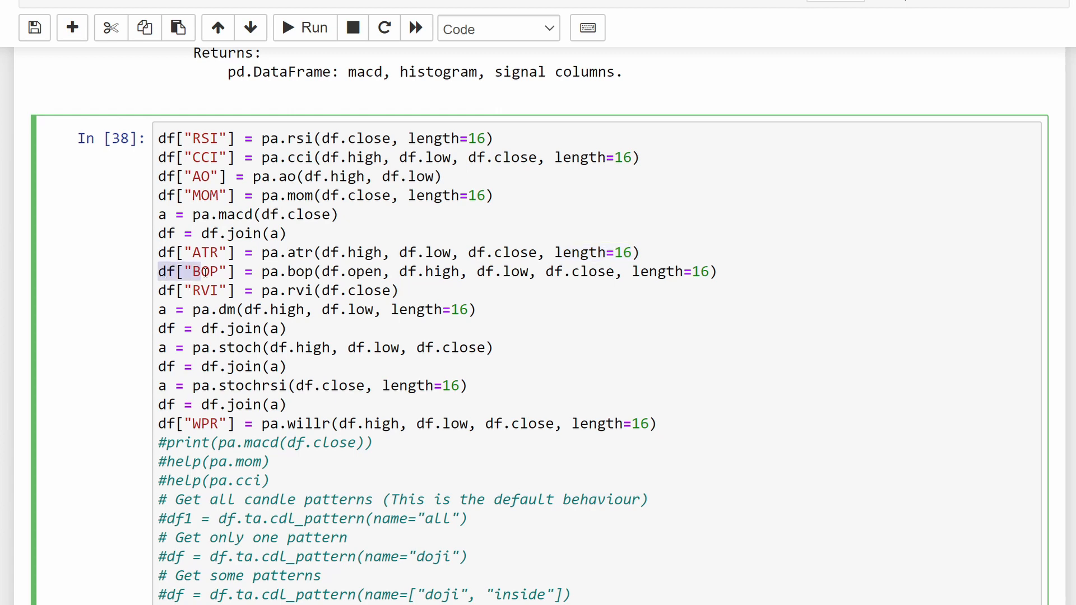
key(Escape)
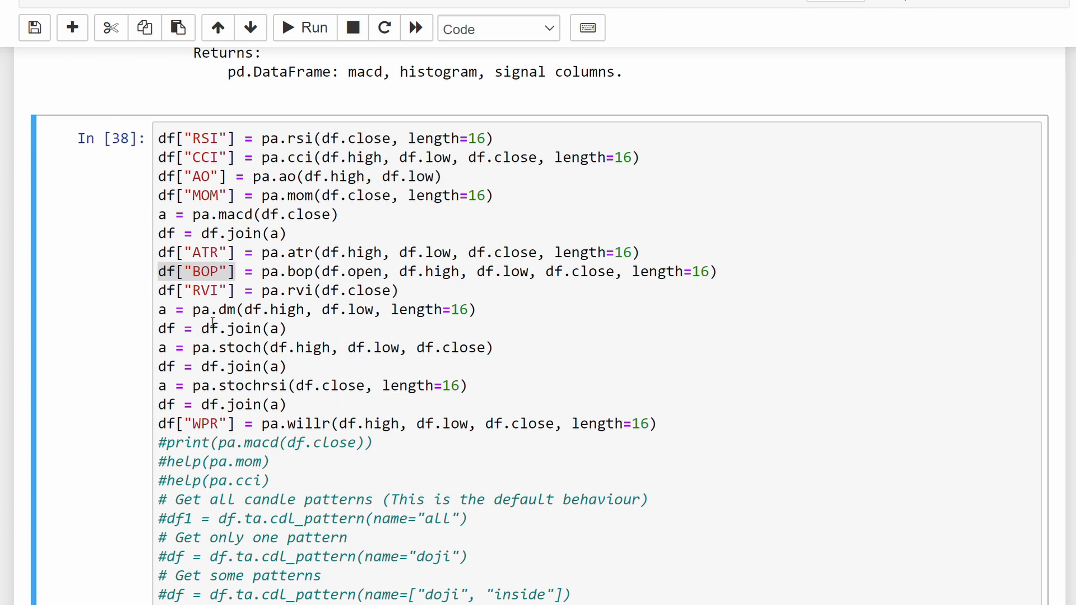
drag(219, 310, 480, 309)
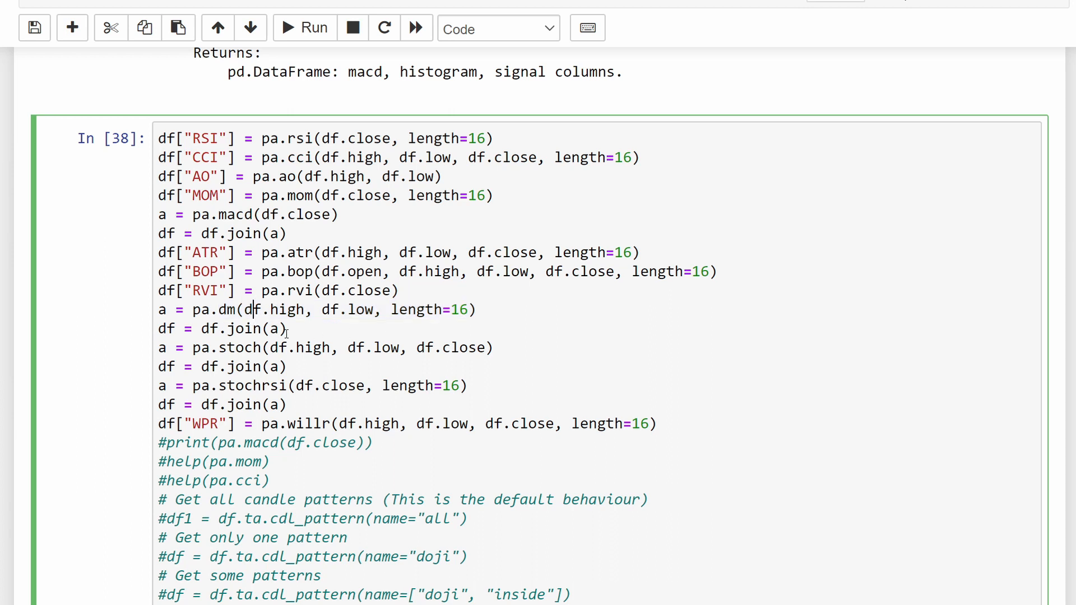
drag(288, 329, 158, 329)
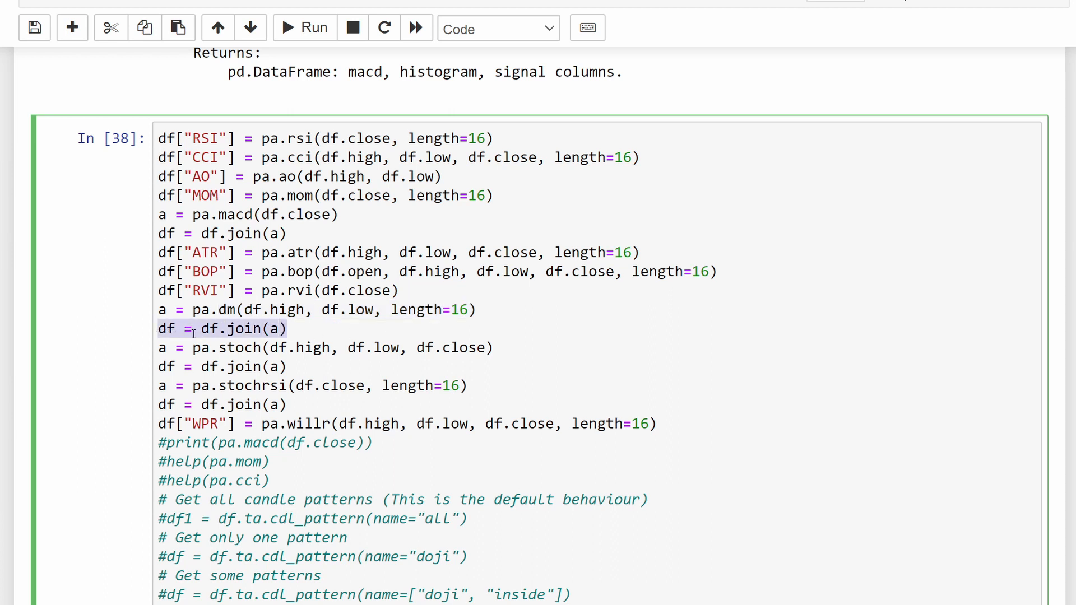
click(160, 347)
mouse_move(158, 347)
mouse_down()
mouse_move(373, 347)
mouse_move(355, 367)
mouse_up()
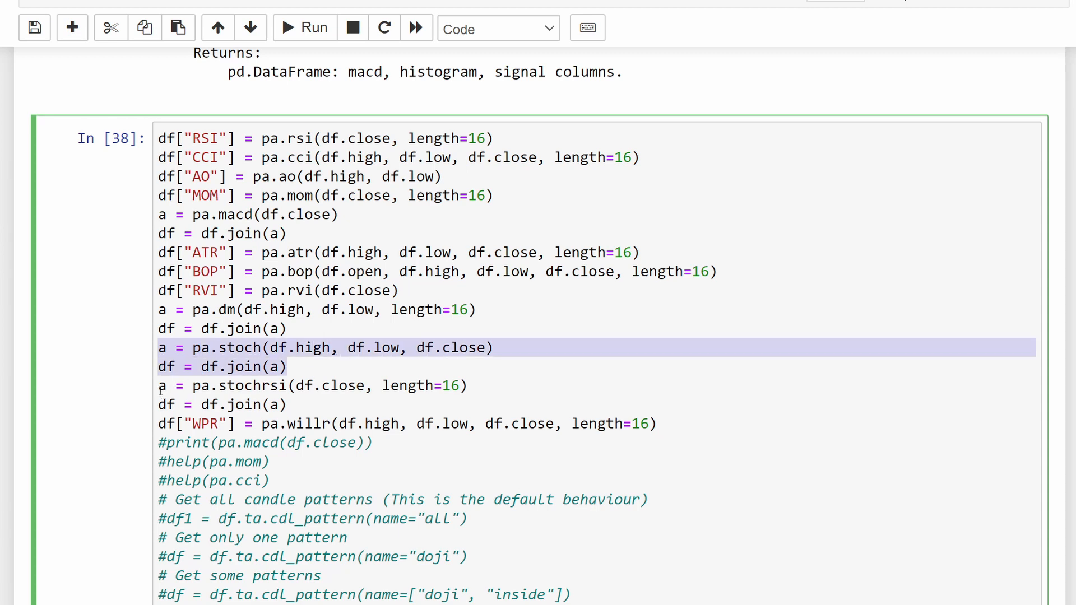
drag(158, 385, 305, 405)
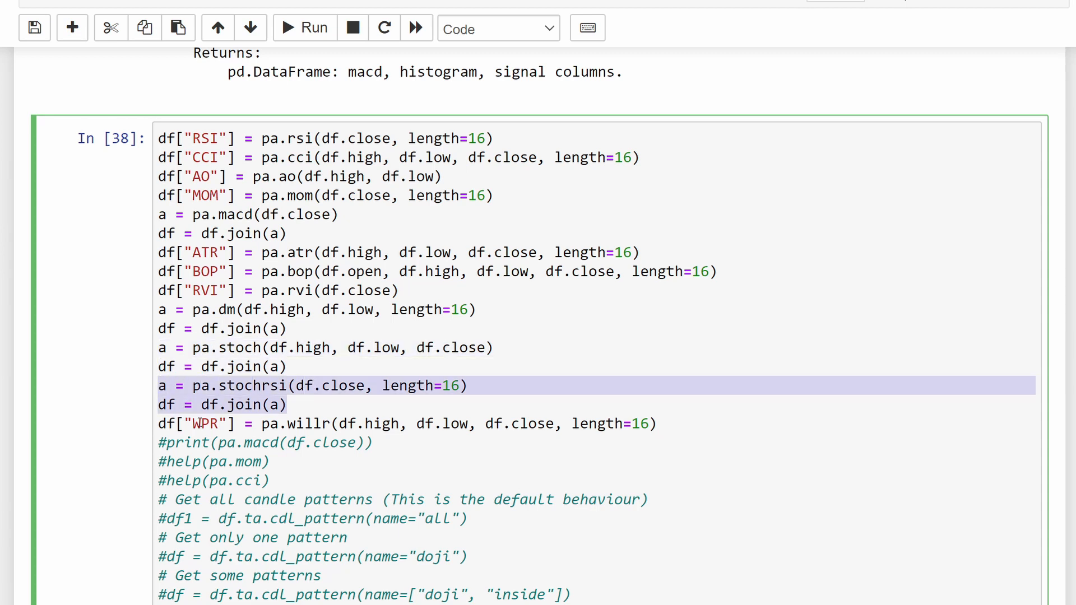
click(198, 423)
drag(158, 423, 656, 425)
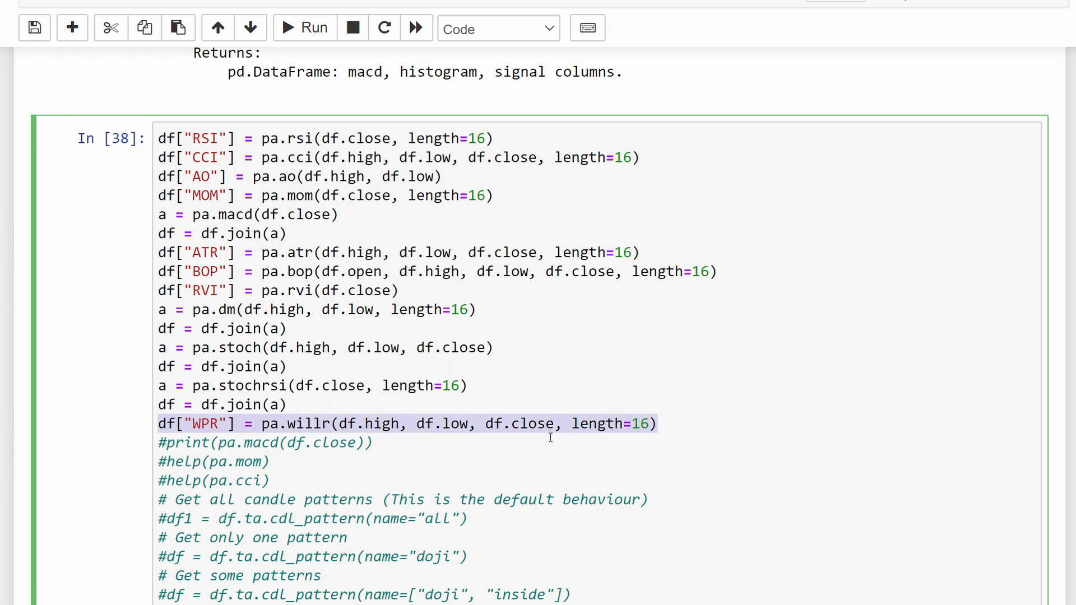
click(194, 424)
drag(159, 424, 655, 423)
key(ctrl+c)
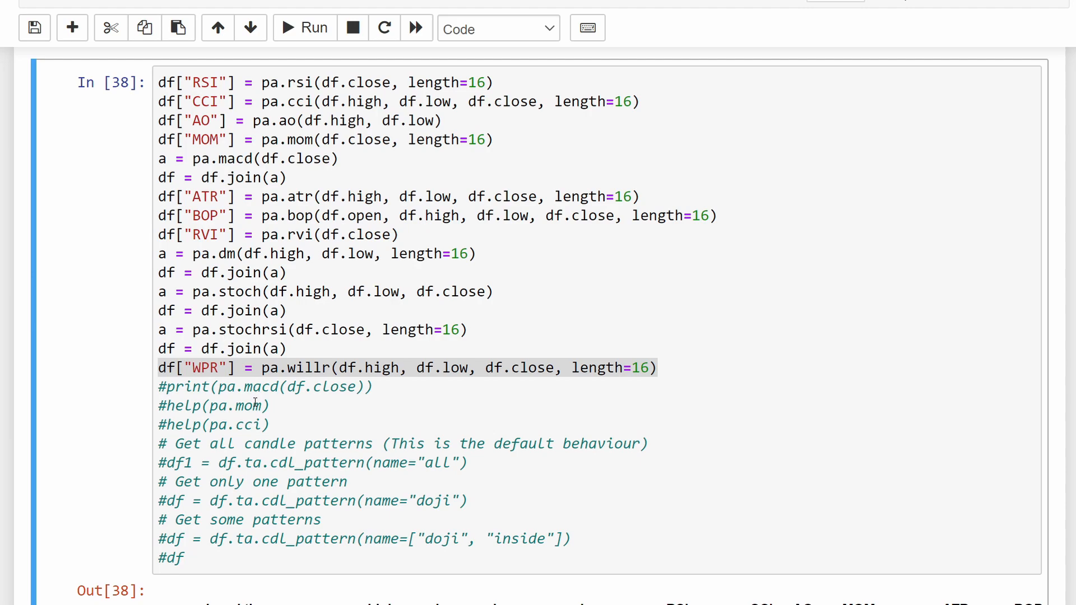
scroll(258, 401, down, 5)
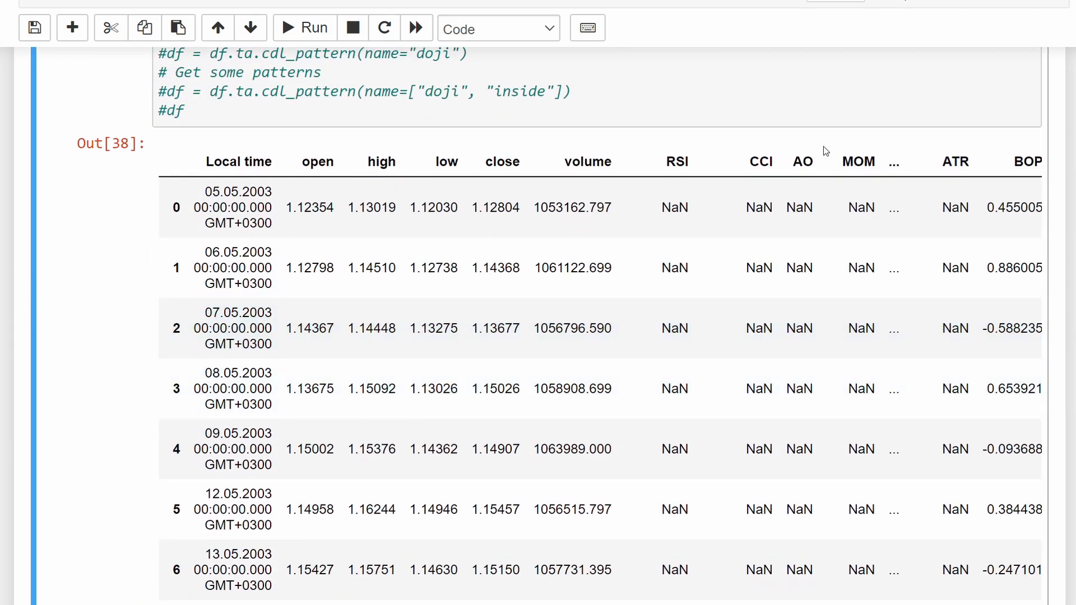
drag(796, 160, 1058, 160)
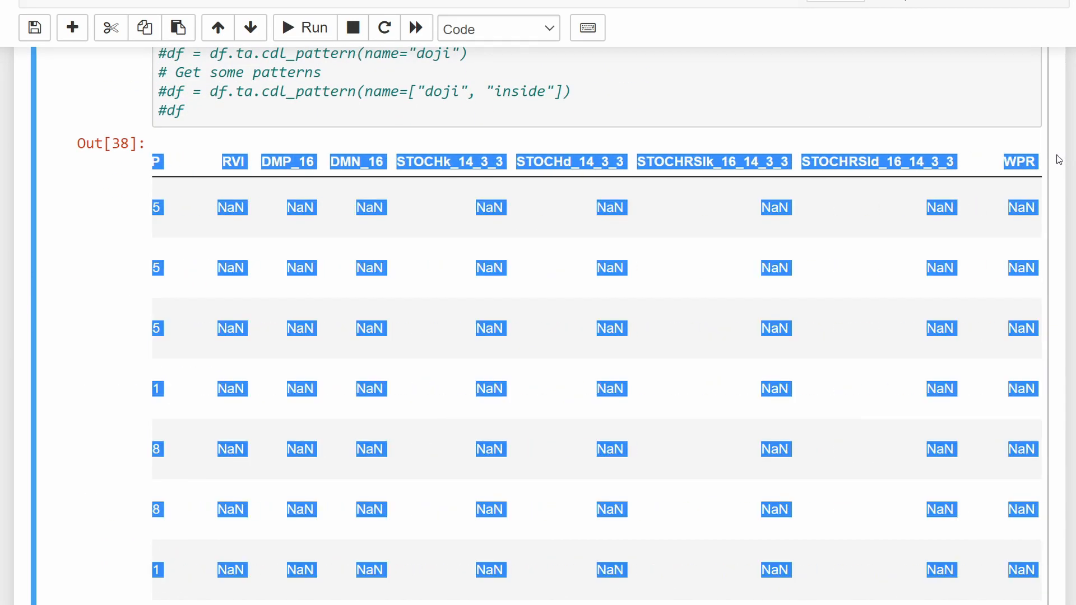
click(713, 155)
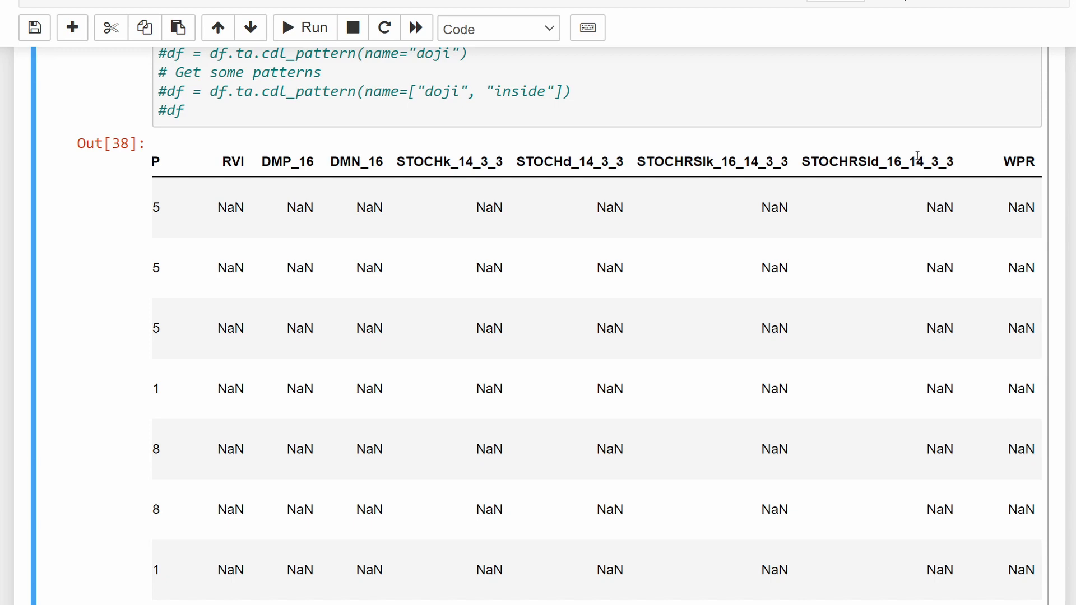
drag(1017, 162, 1061, 252)
click(234, 287)
drag(490, 162, 104, 178)
click(228, 174)
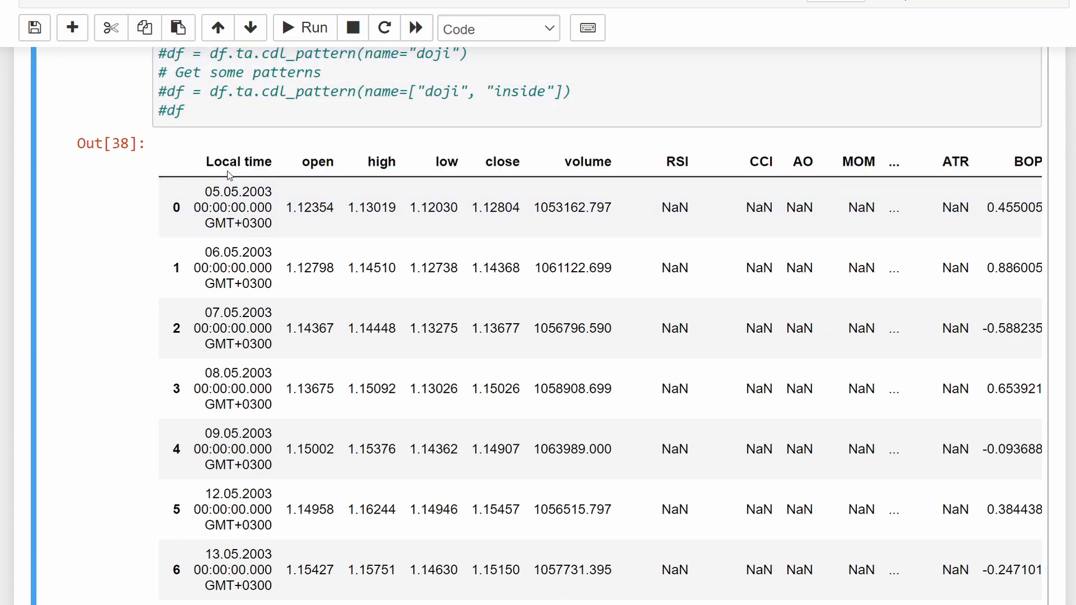
scroll(244, 219, down, 5)
scroll(254, 265, down, 10)
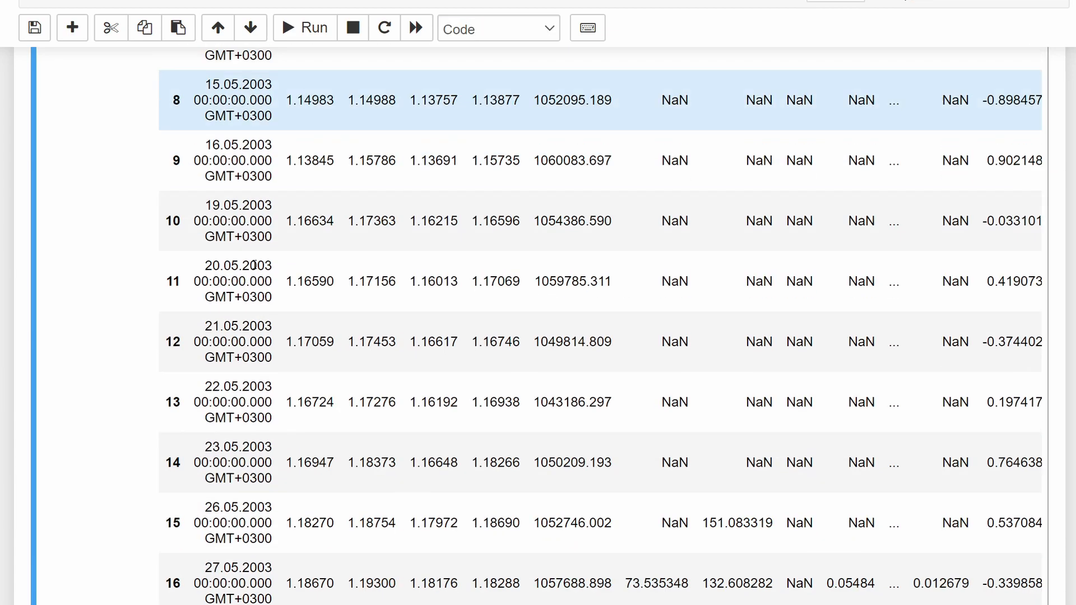
scroll(254, 265, down, 10)
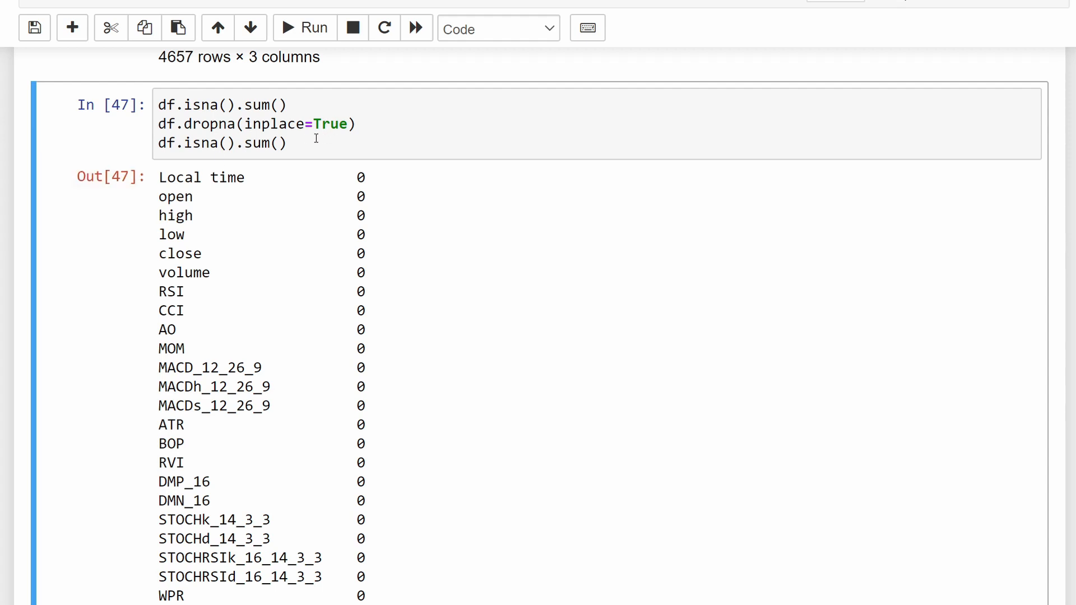
scroll(365, 145, up, 8)
scroll(706, 202, up, 5)
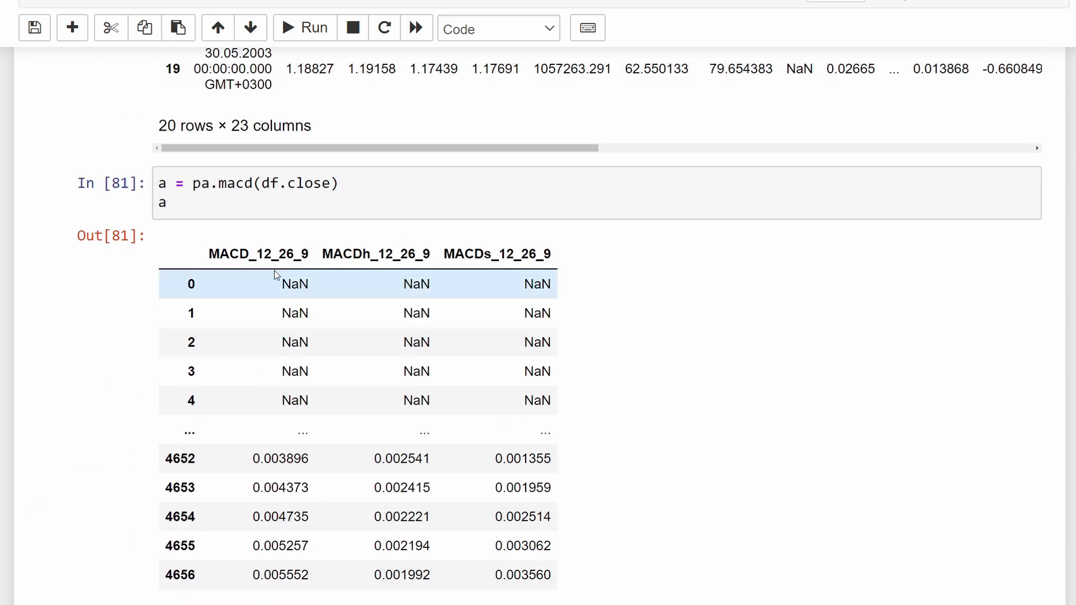
scroll(253, 336, down, 5)
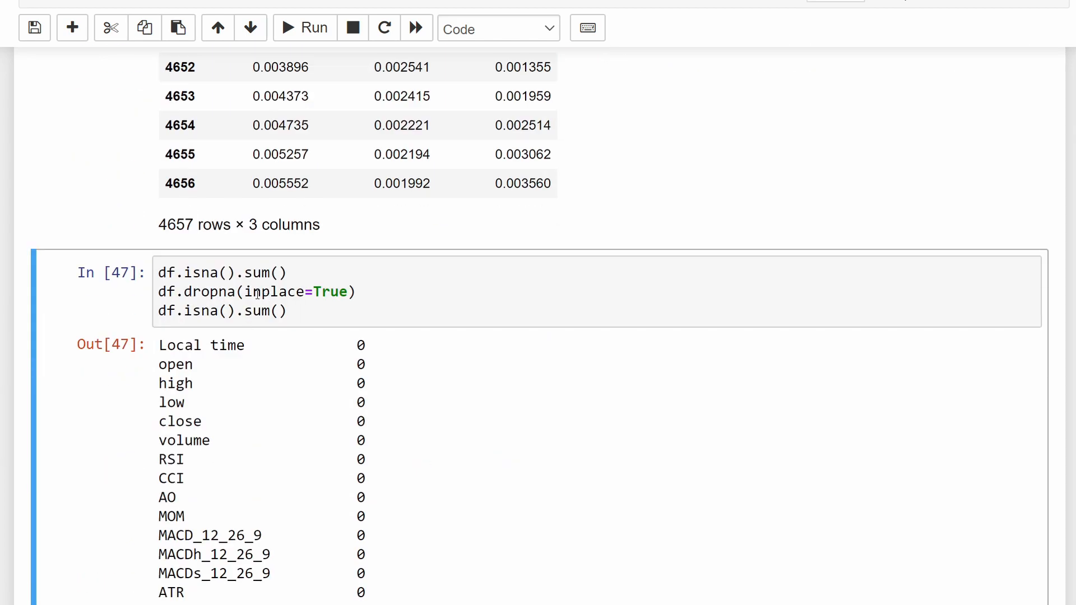
drag(242, 292, 352, 292)
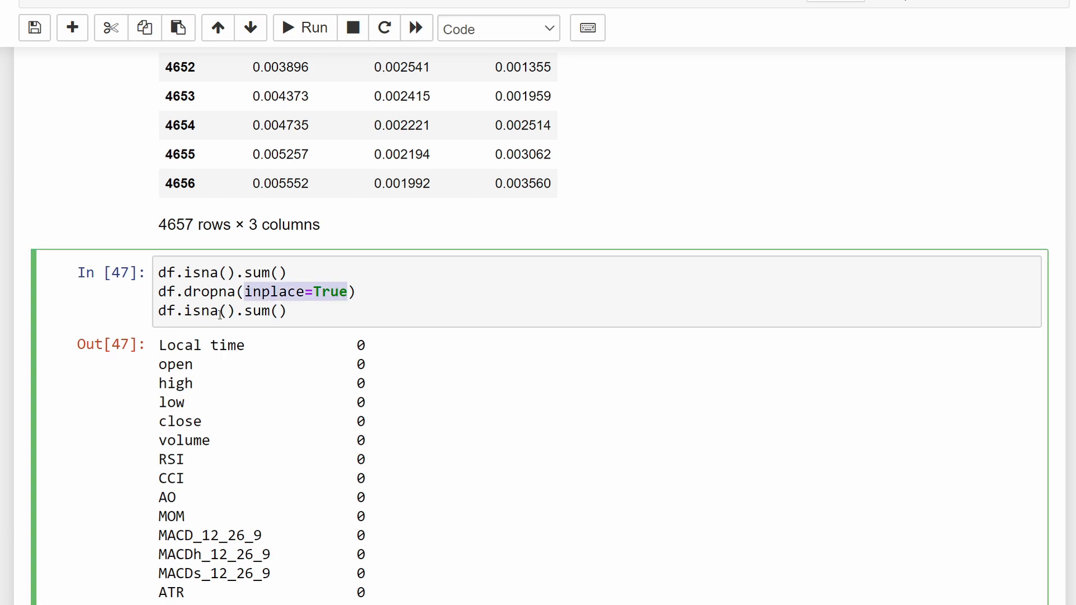
drag(159, 310, 286, 310)
scroll(380, 252, down, 3)
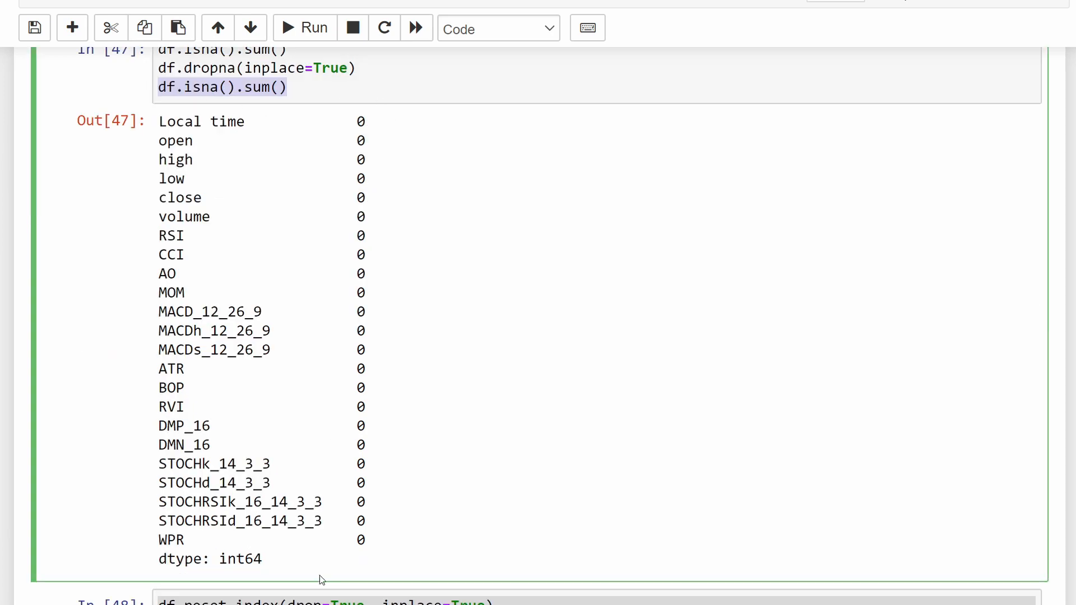
scroll(332, 471, down, 3)
click(332, 399)
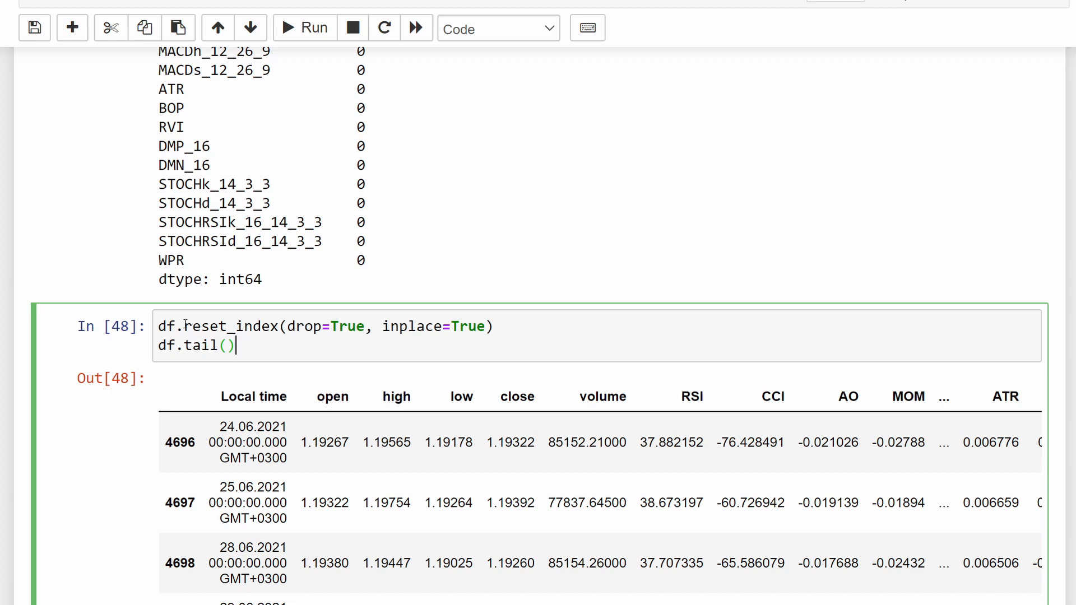
drag(184, 327, 346, 325)
scroll(325, 332, down, 2)
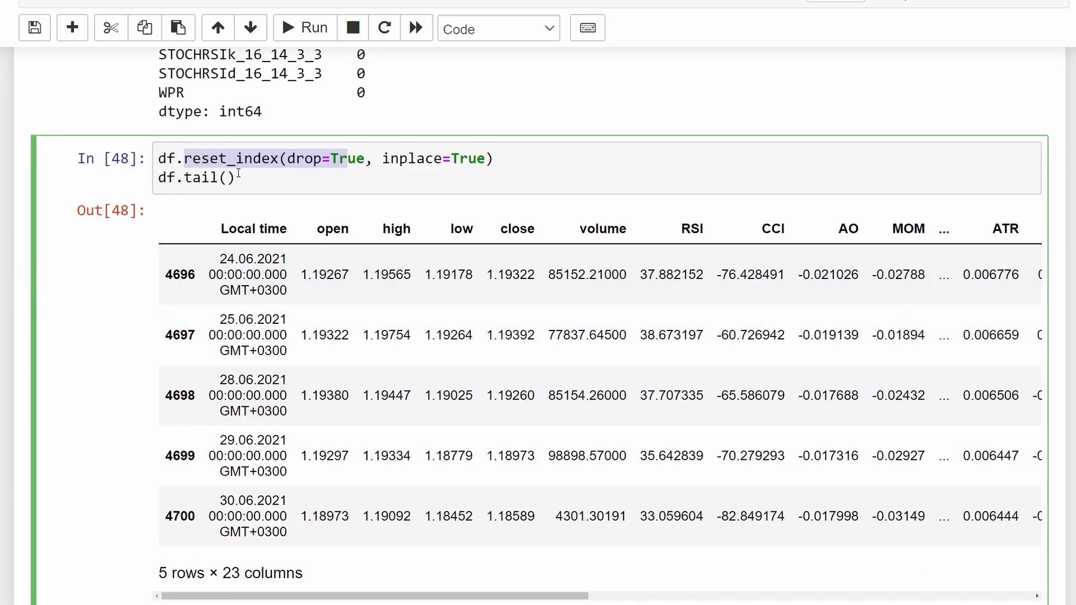
drag(238, 177, 158, 179)
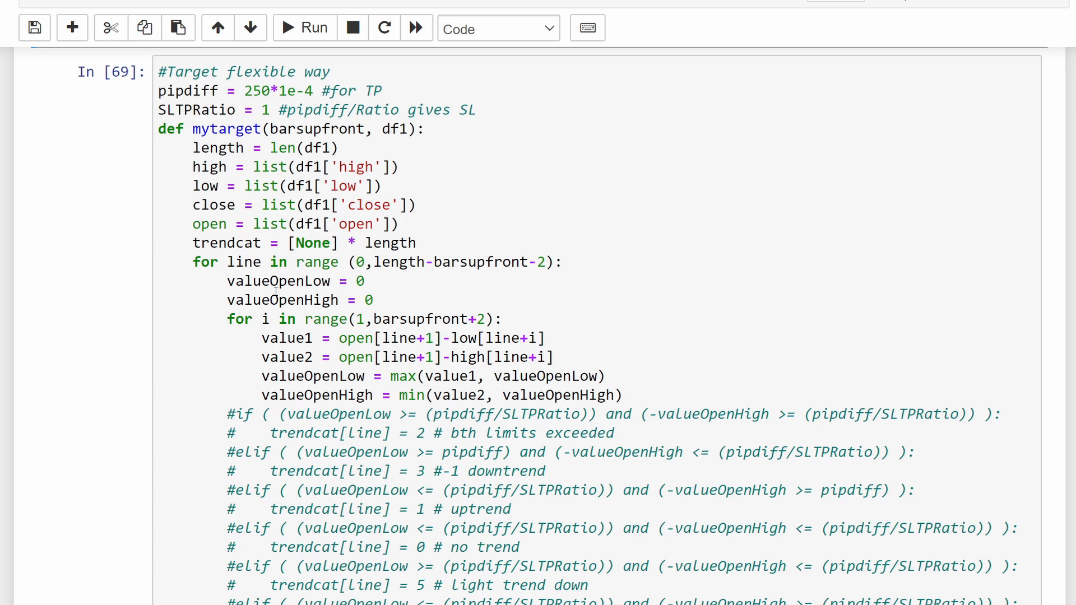
Step: Change SLTPRatio from 1 to 2 in the target parameter cell
double_click(249, 91)
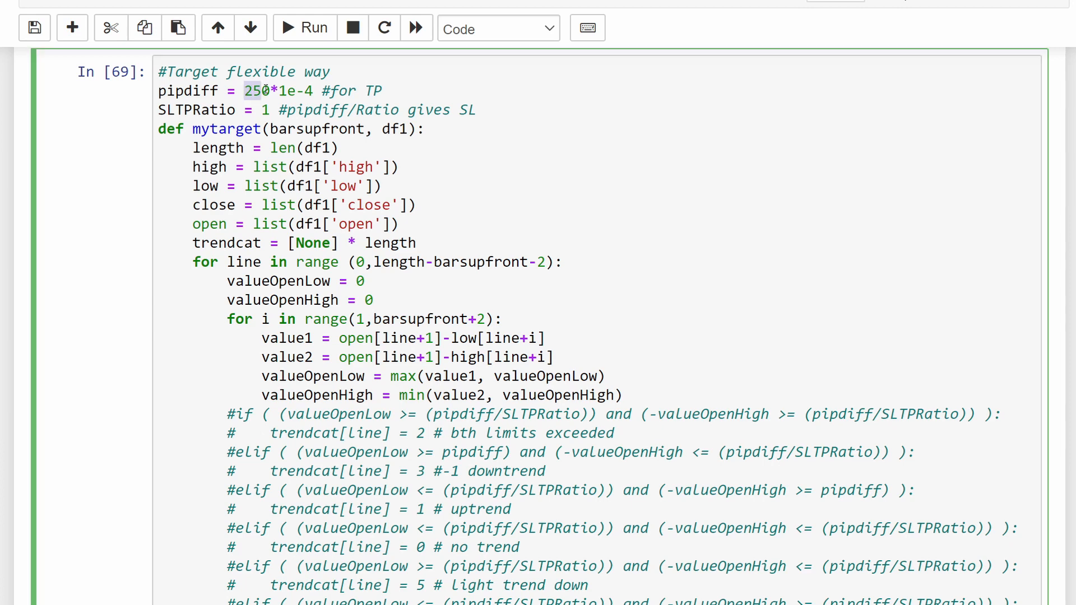
click(265, 110)
key(Delete)
text(2)
key(Escape)
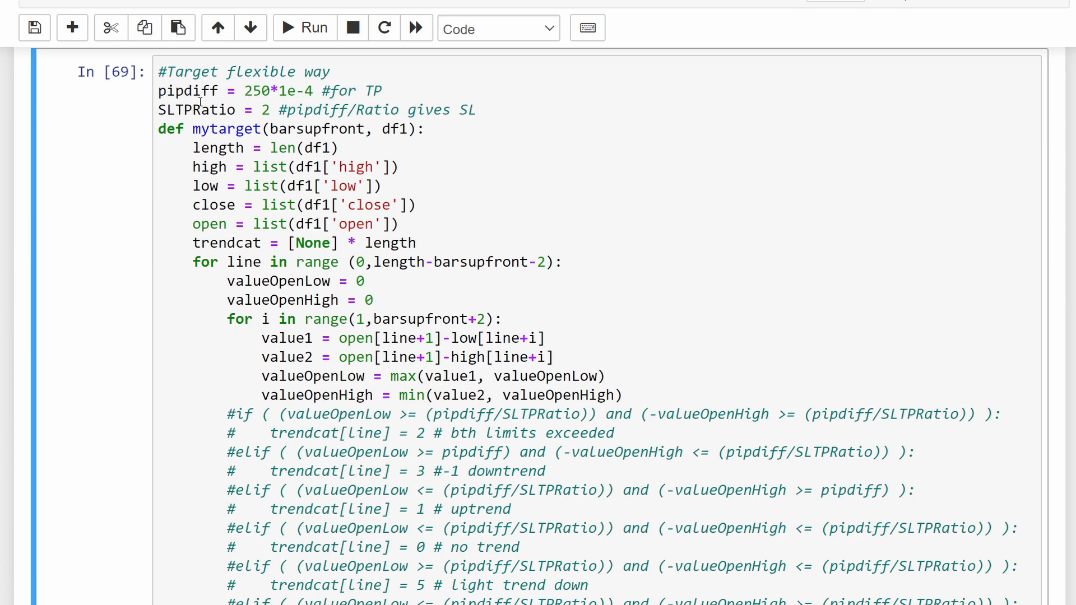
scroll(249, 173, down, 5)
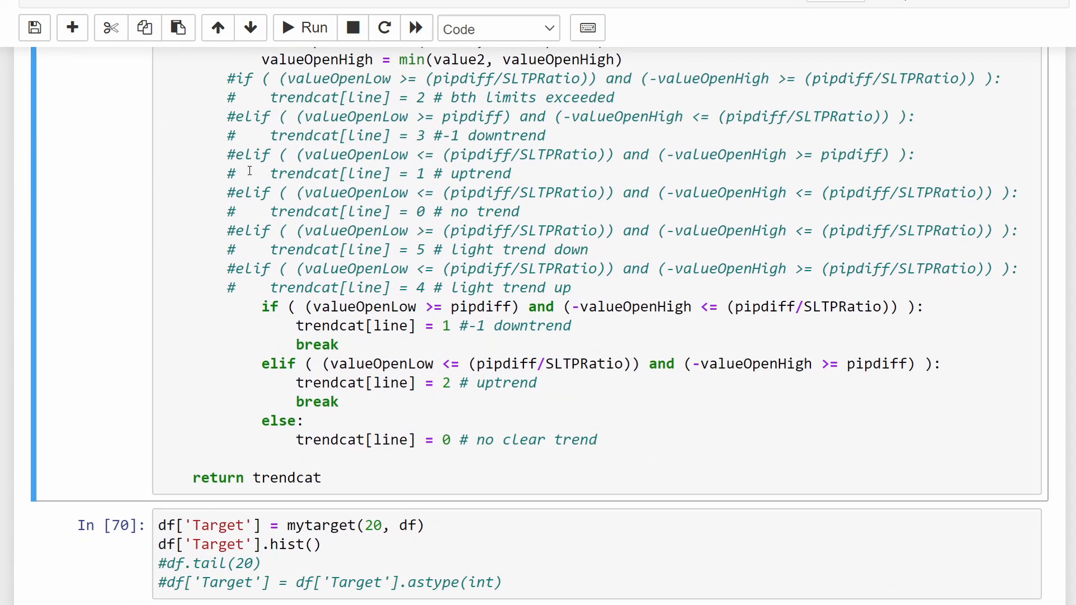
scroll(249, 173, down, 3)
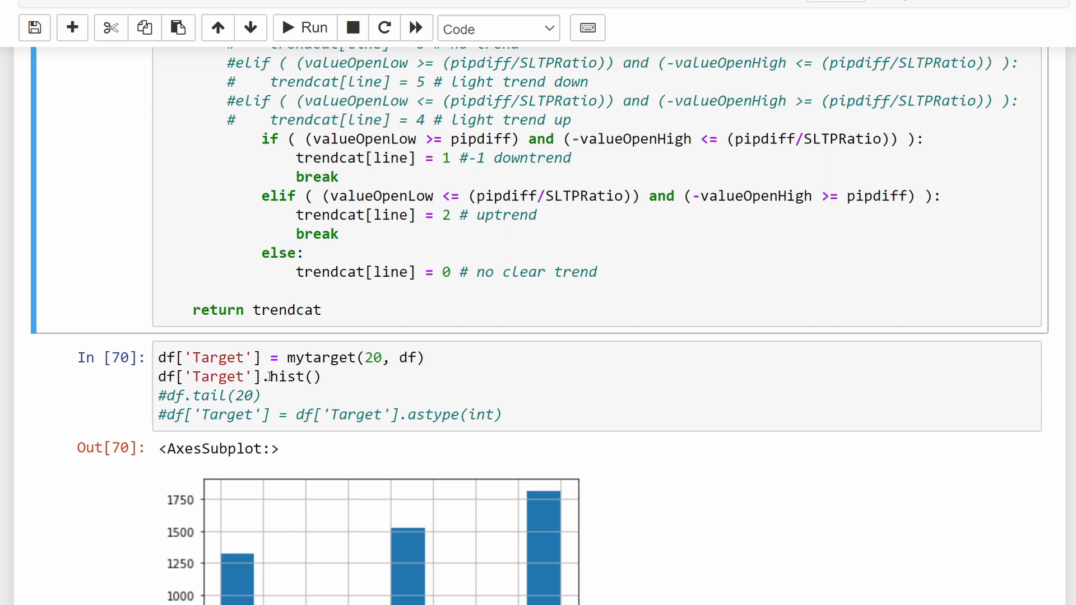
Step: Review the Target = mytarget(20, df) line with its 20-bar lookahead and the Target histogram call
drag(158, 358, 429, 358)
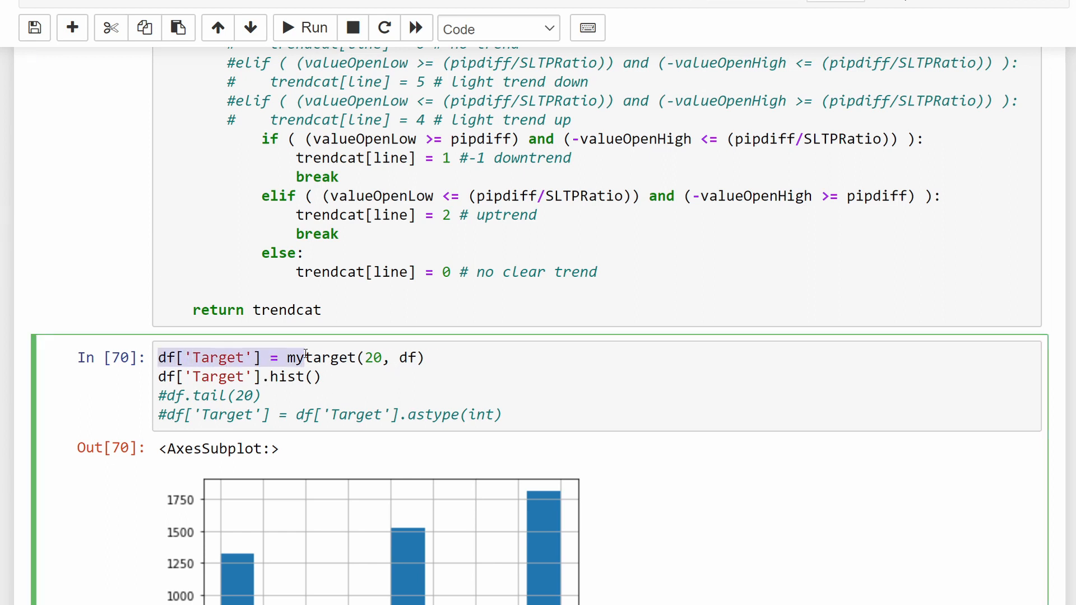
double_click(373, 357)
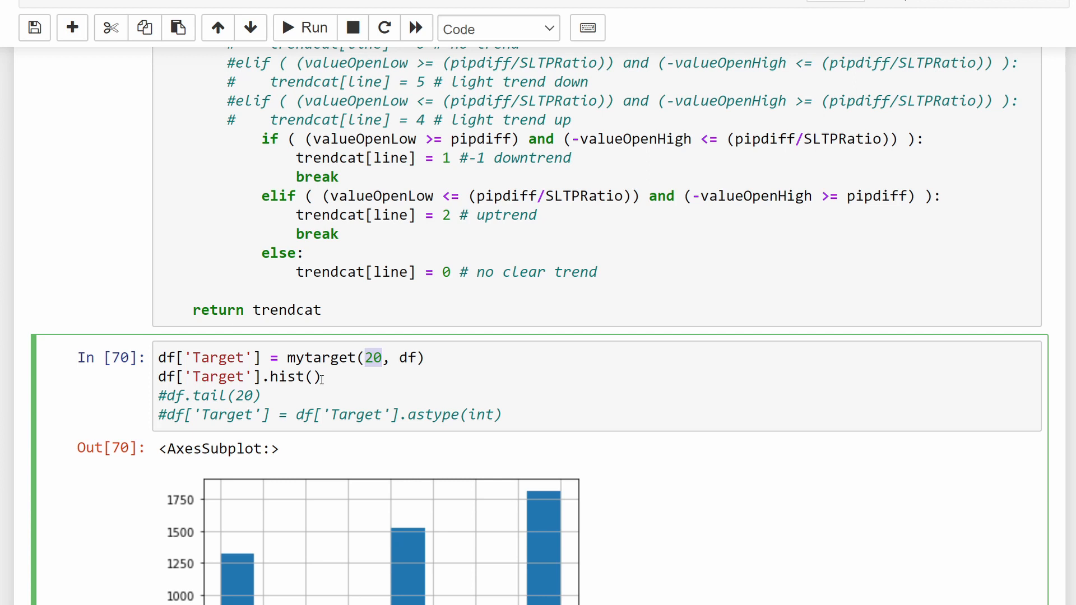
drag(322, 377, 158, 379)
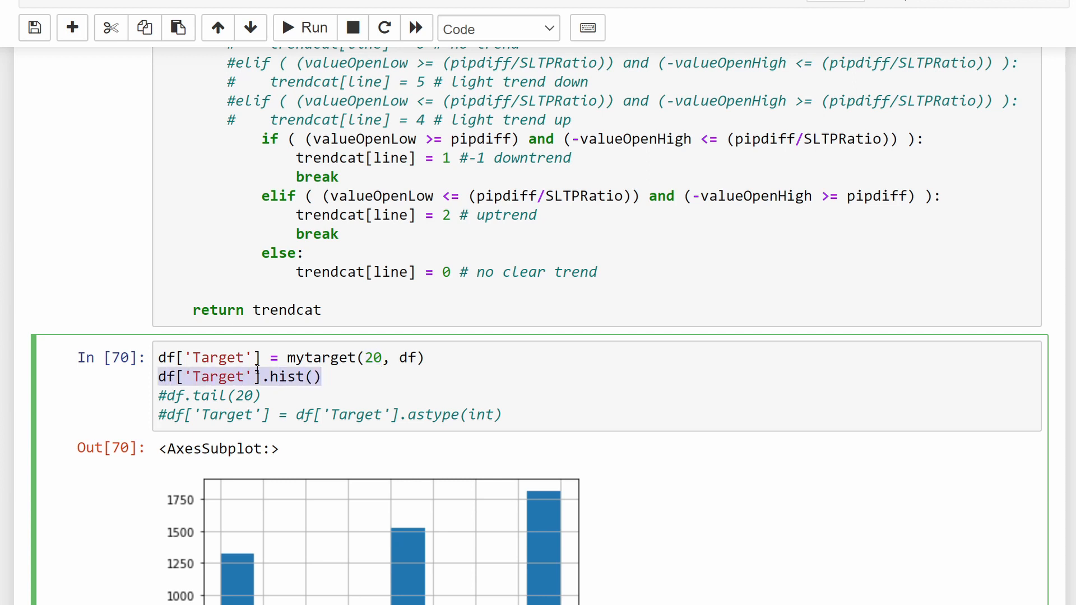
scroll(297, 375, down, 2)
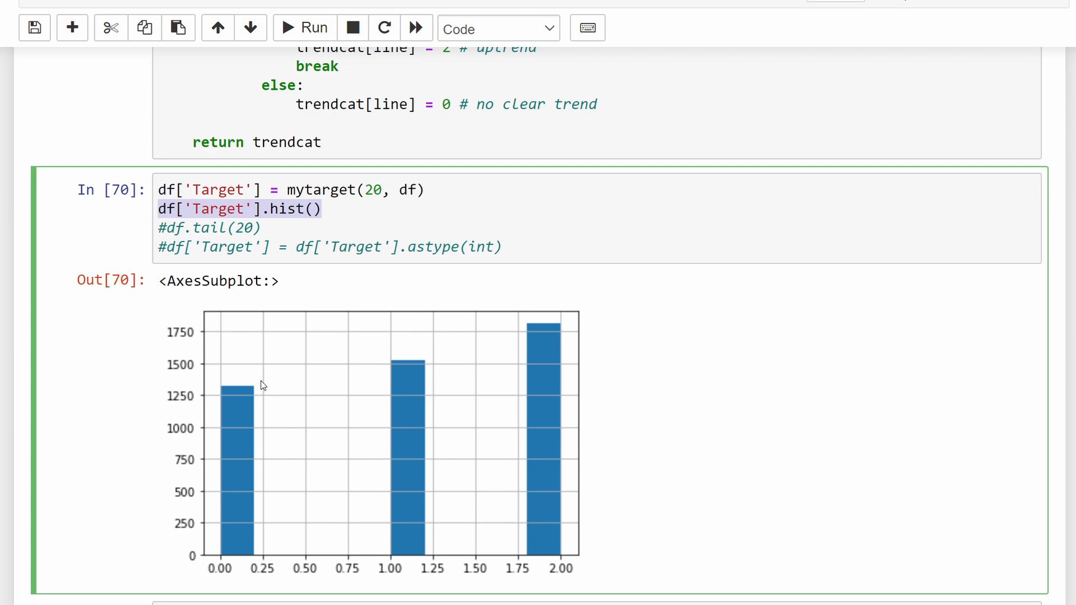
scroll(243, 432, up, 10)
scroll(243, 432, up, 5)
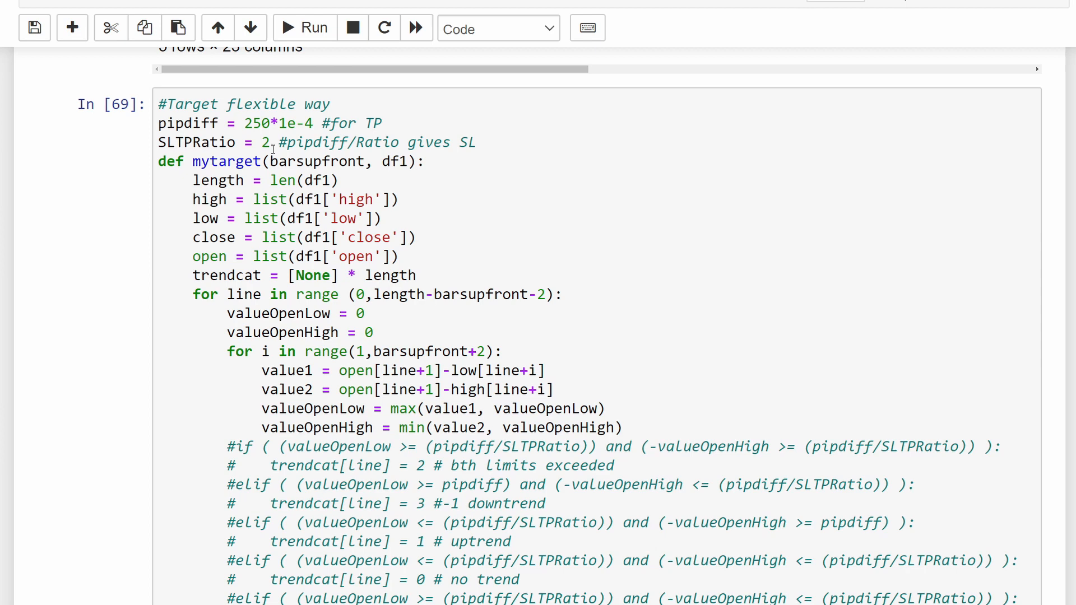
scroll(408, 251, down, 12)
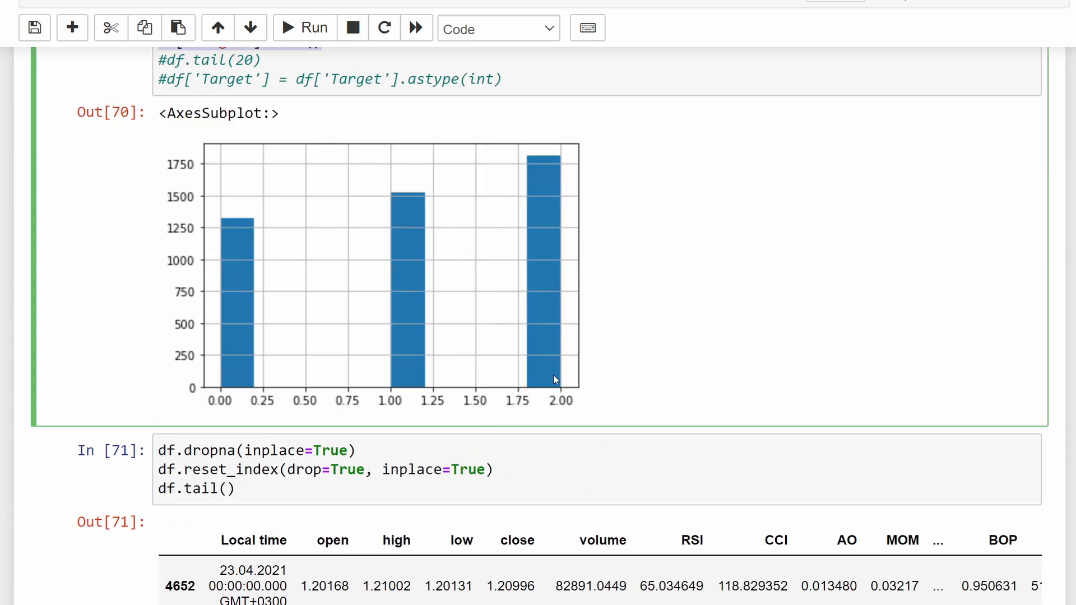
click(529, 210)
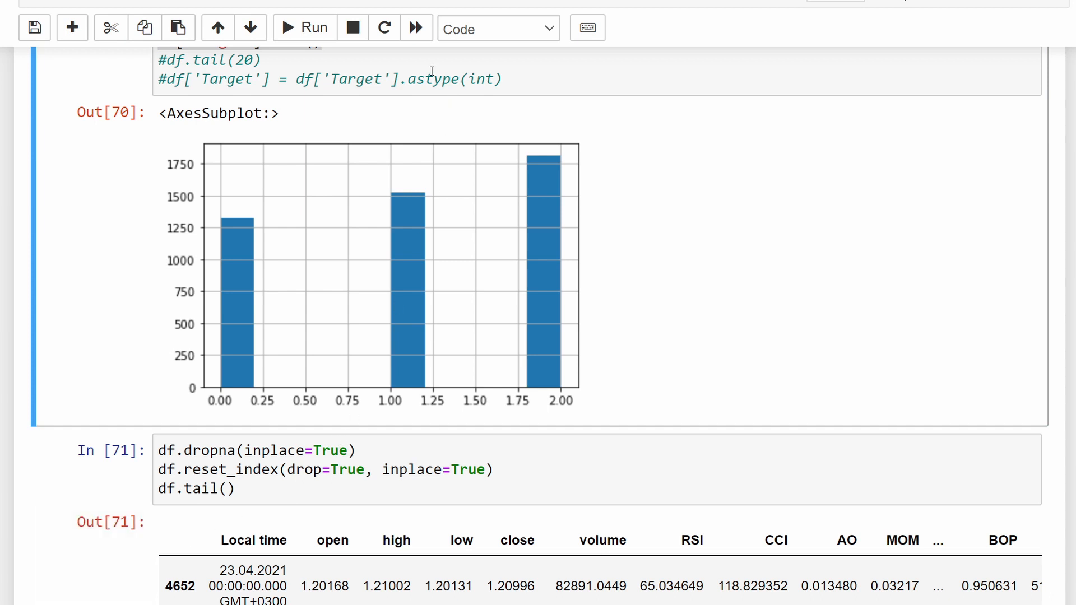
scroll(420, 79, up, 3)
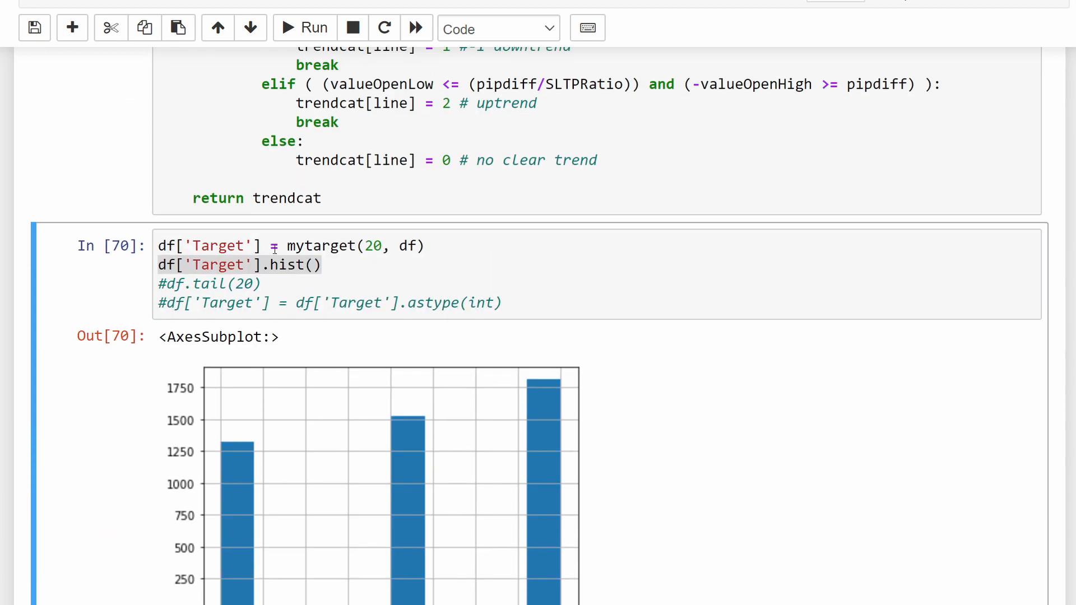
scroll(274, 246, down, 4)
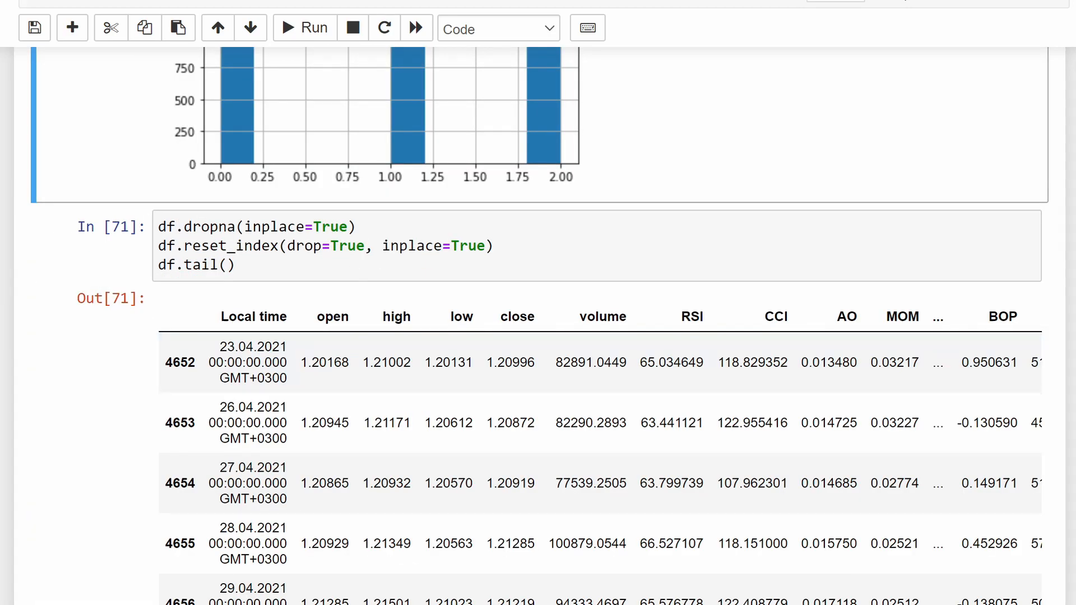
scroll(238, 251, up, 5)
scroll(238, 250, up, 3)
scroll(345, 208, up, 4)
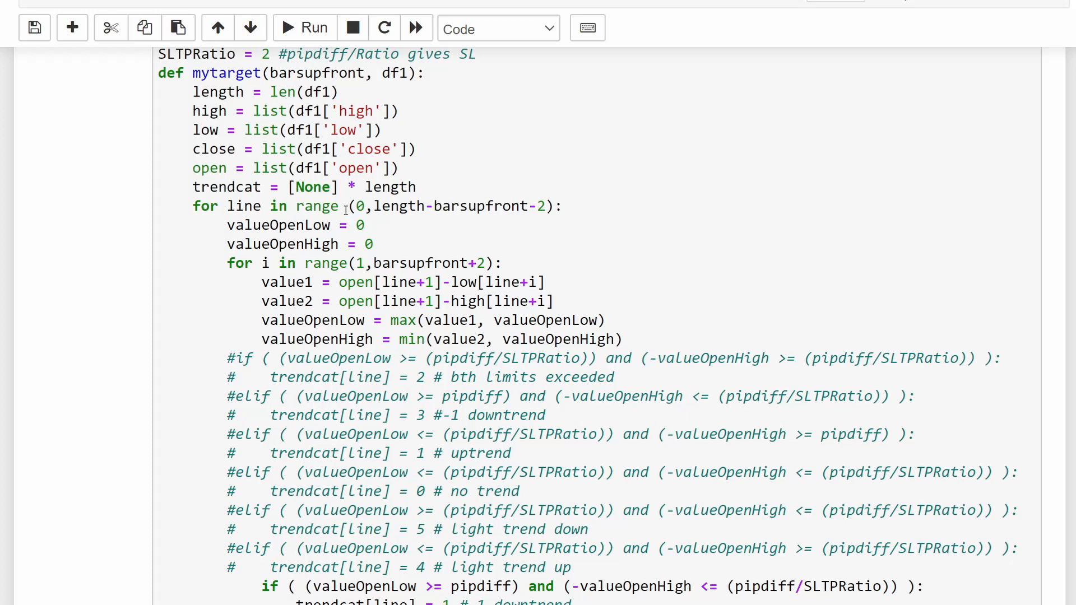
scroll(326, 282, up, 2)
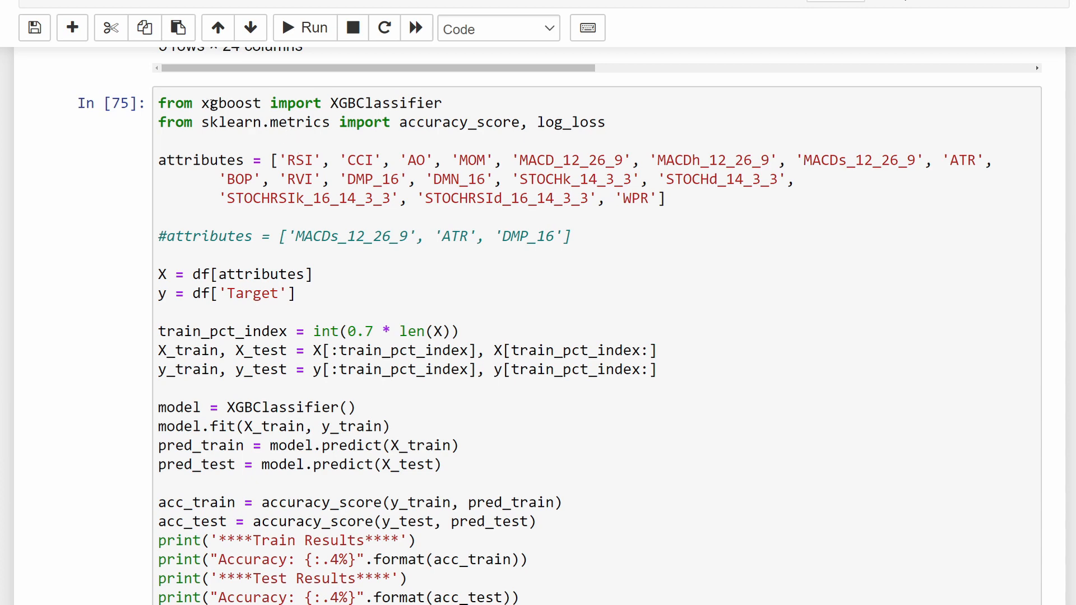
Step: Review the XGBClassifier import, the attributes list, and the feature matrix and Target label lines
drag(329, 103, 613, 123)
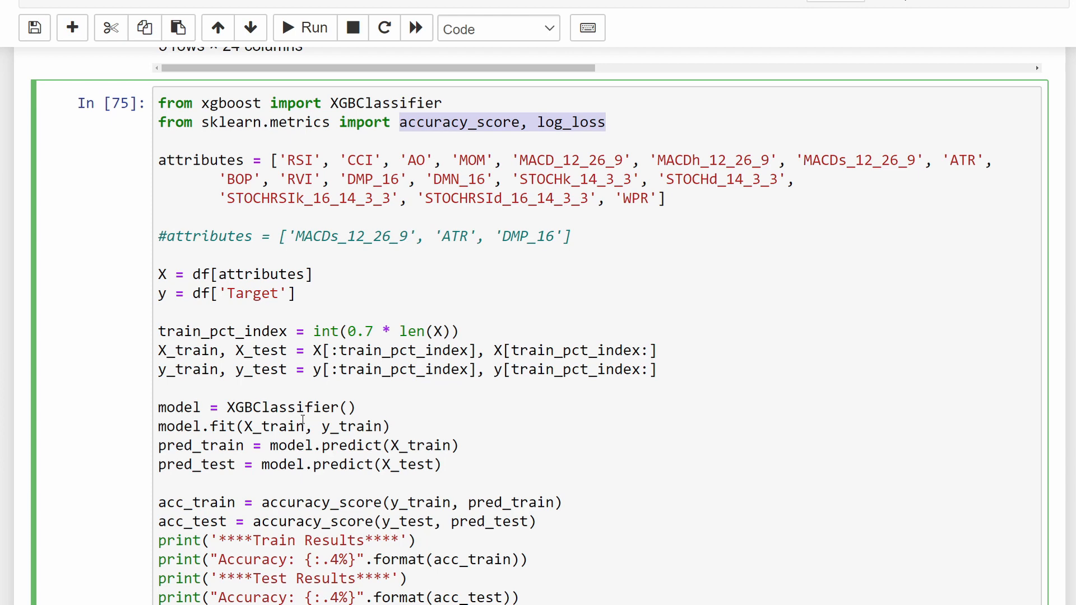
click(141, 292)
mouse_move(158, 160)
mouse_down()
mouse_move(591, 160)
mouse_move(679, 198)
mouse_up()
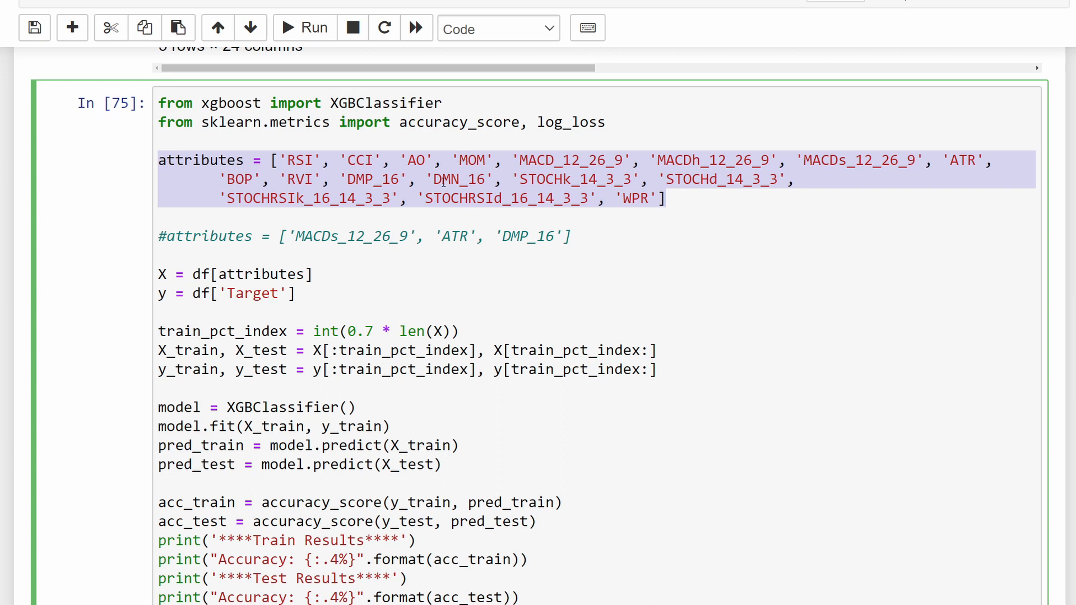
key(Escape)
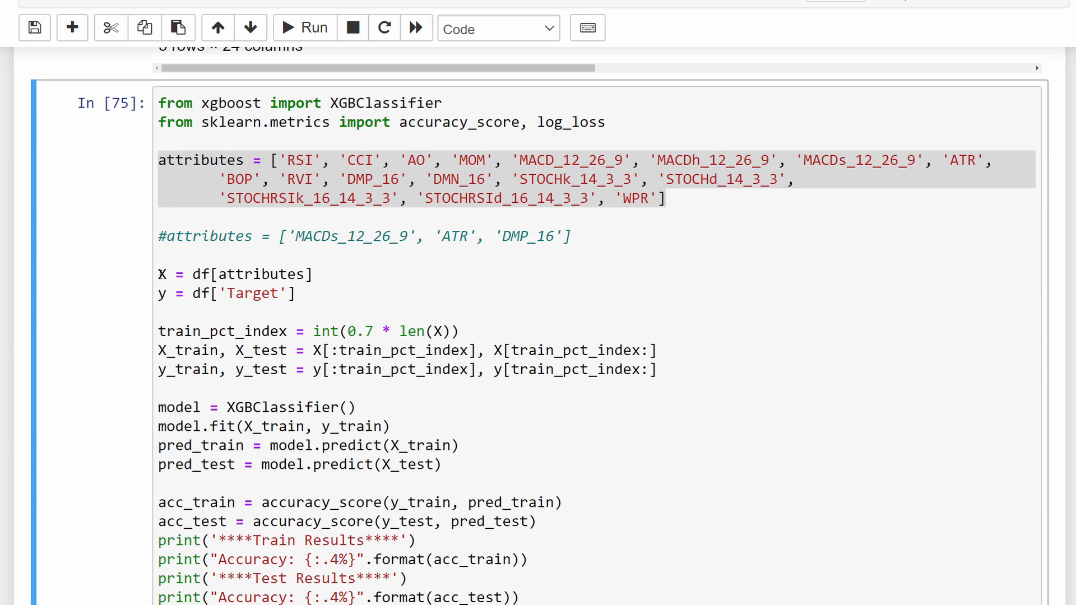
drag(158, 275, 313, 274)
drag(158, 293, 301, 293)
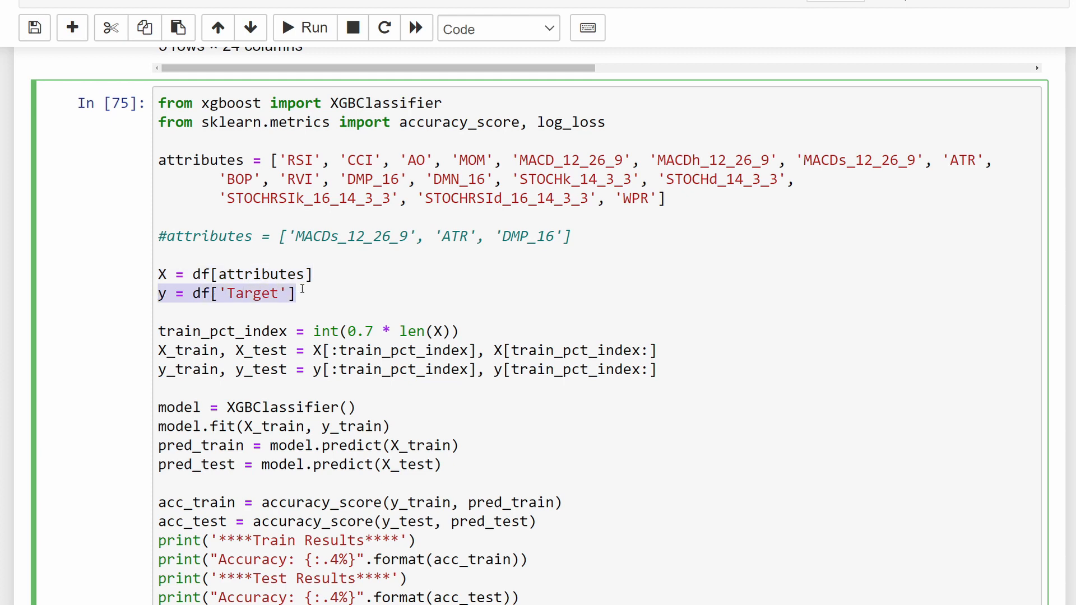
key(Escape)
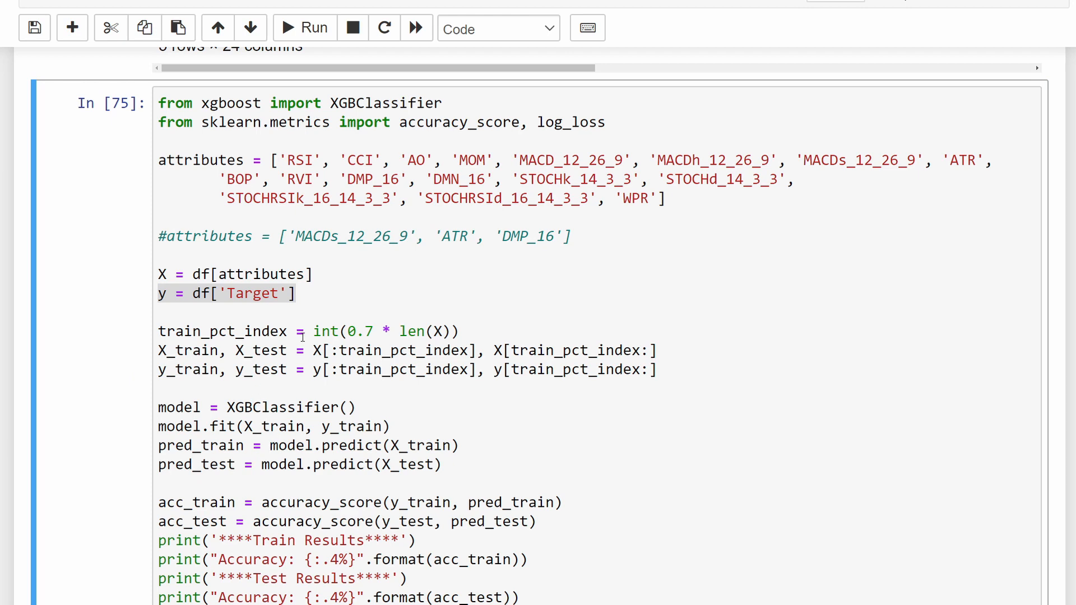
Step: Review the 70 percent train/test split, classifier creation and model fitting lines
drag(375, 331, 315, 331)
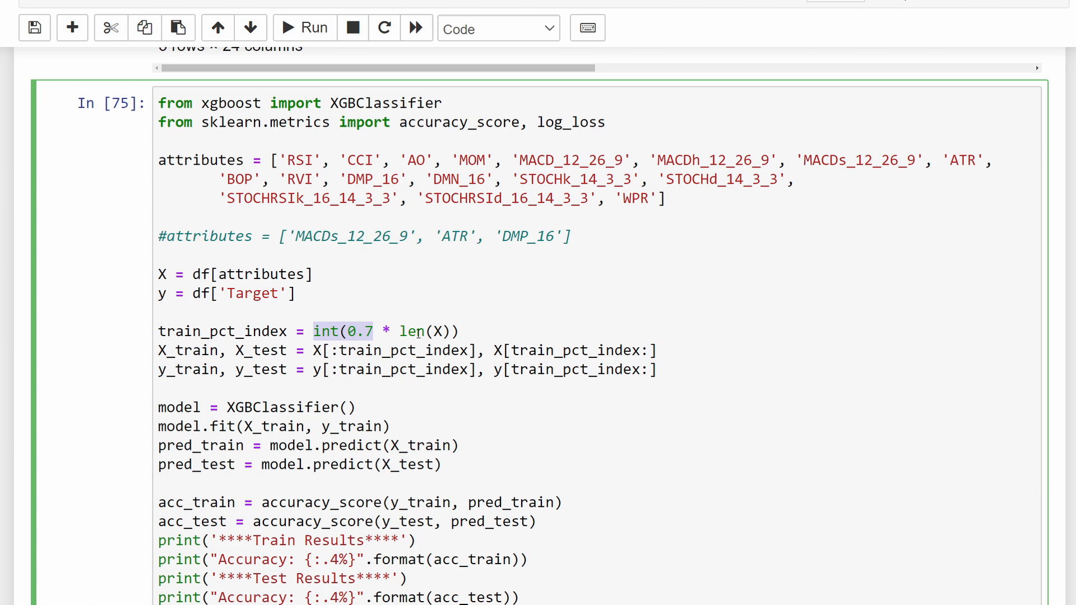
drag(158, 351, 290, 350)
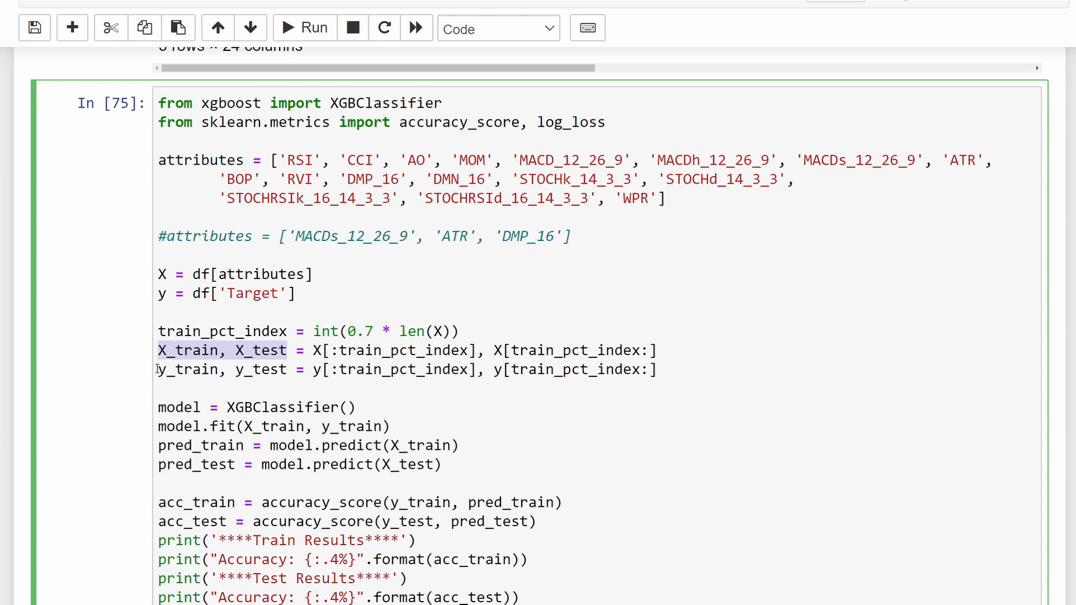
drag(157, 370, 666, 370)
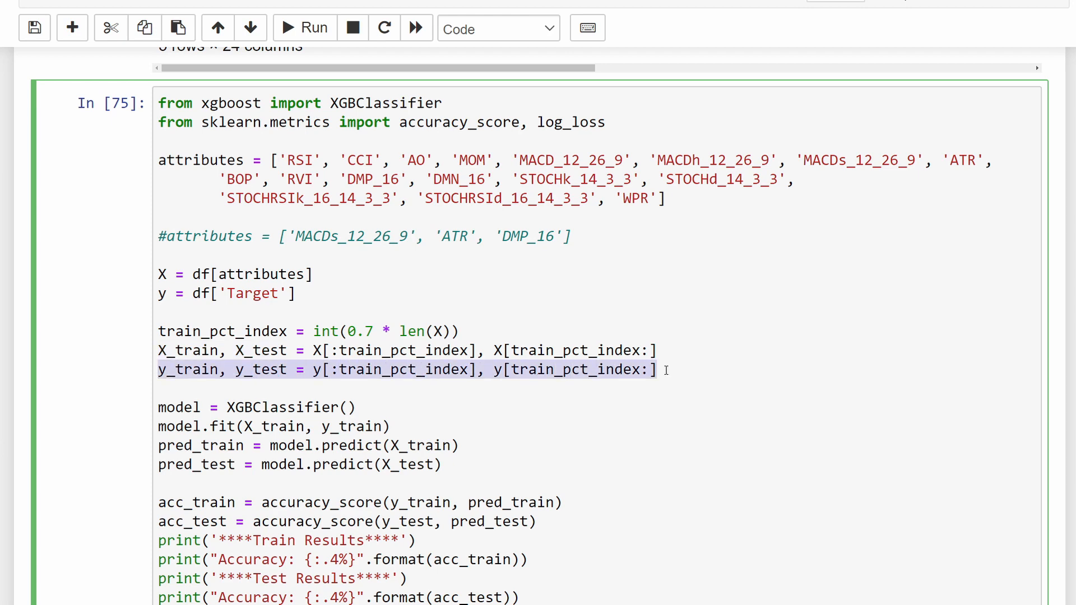
drag(158, 407, 357, 408)
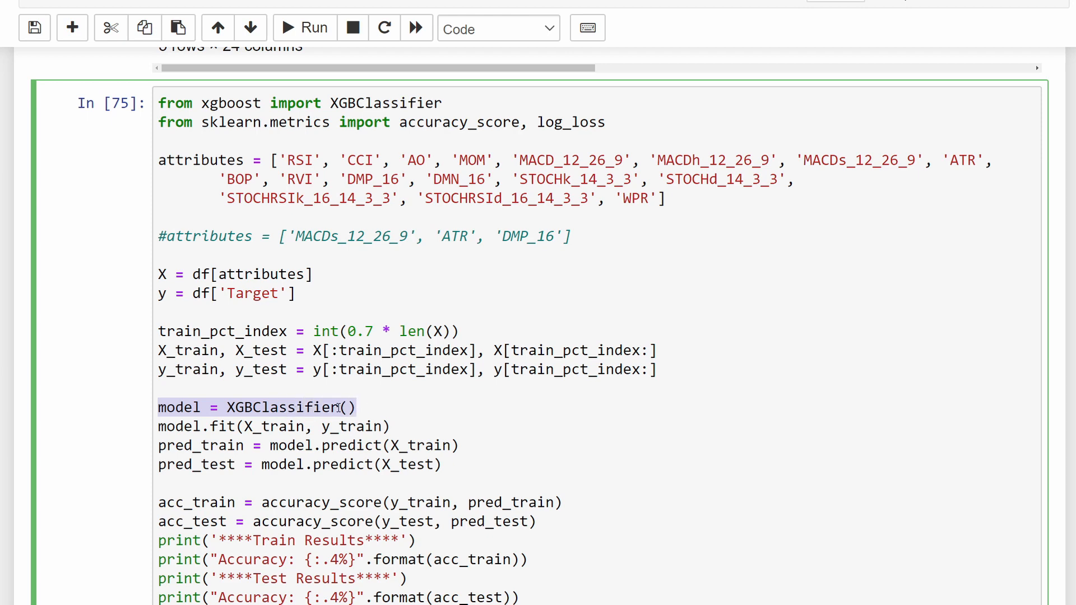
drag(158, 427, 393, 428)
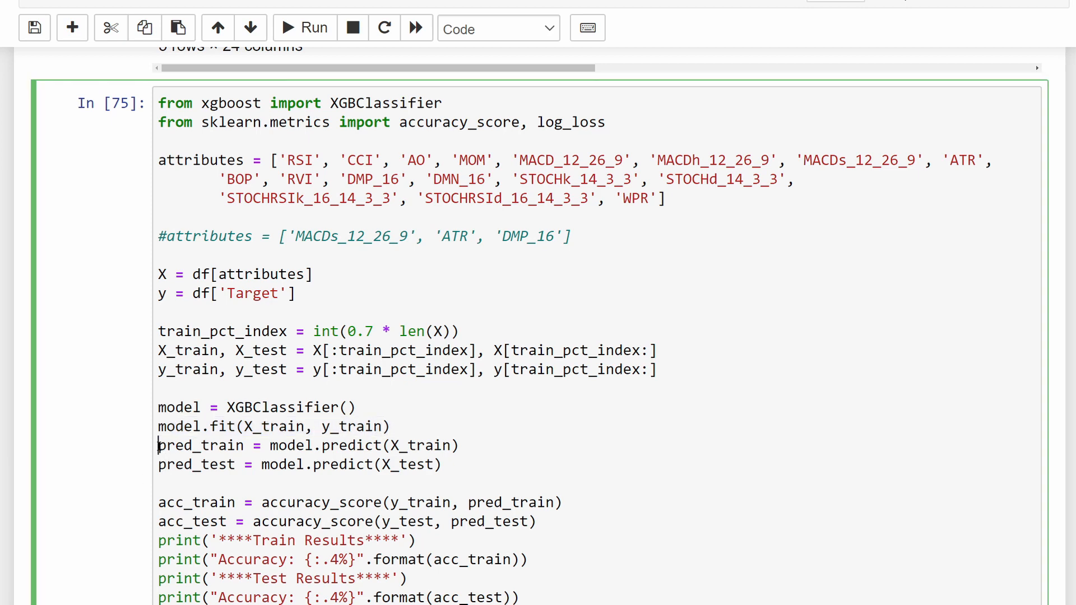
Step: Review the train and test prediction lines, then run the cell to print the 63.1482% train accuracy
mouse_move(158, 445)
mouse_down()
mouse_move(271, 446)
mouse_move(312, 464)
mouse_move(330, 446)
mouse_move(453, 445)
mouse_up()
click(391, 446)
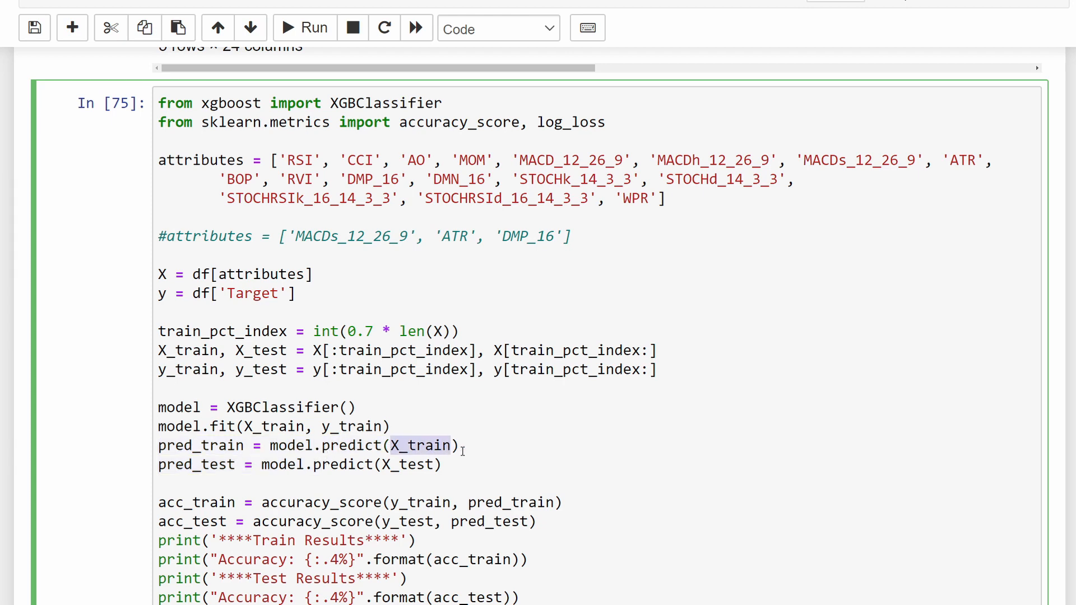
drag(158, 464, 331, 465)
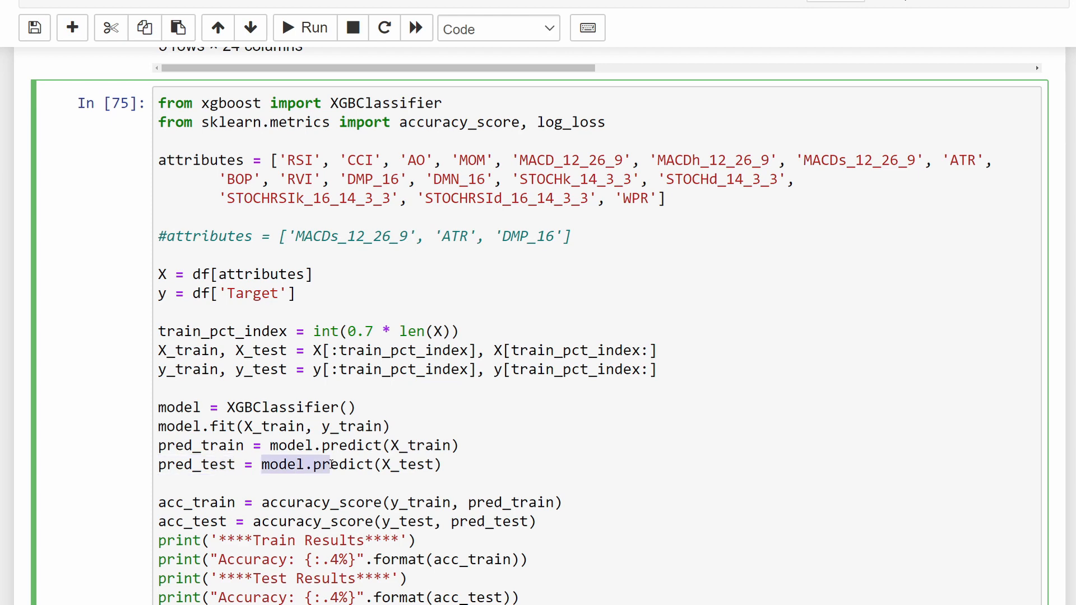
drag(200, 465, 244, 464)
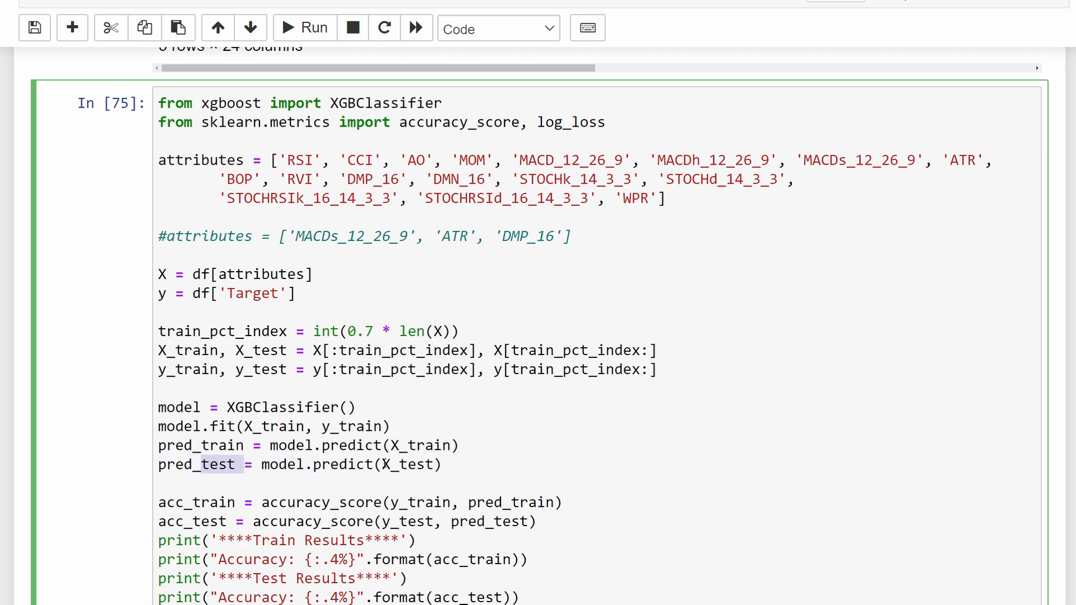
click(383, 465)
drag(383, 465, 436, 465)
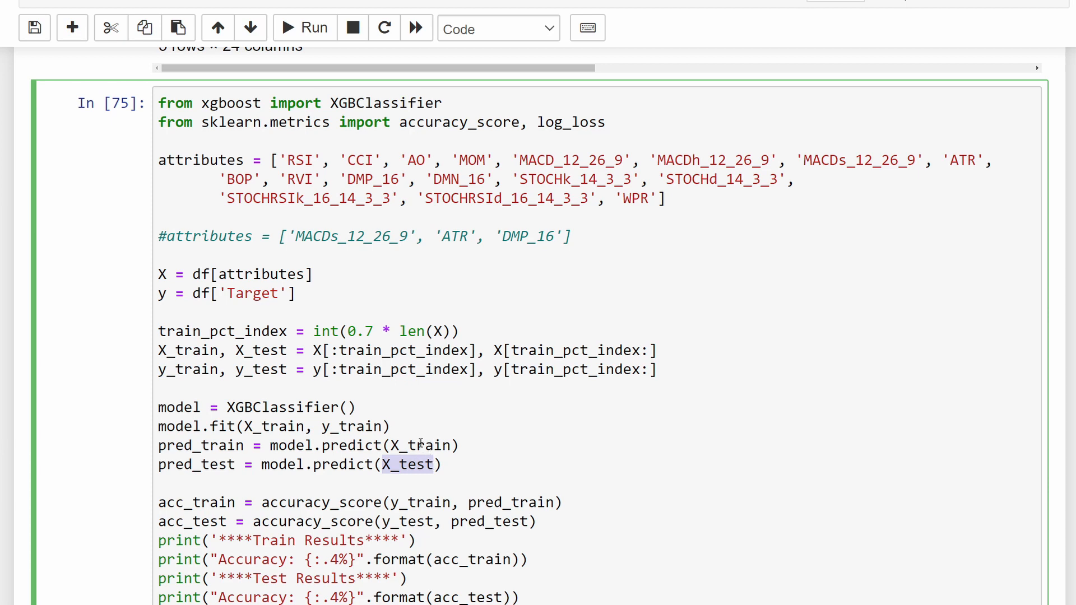
key(ctrl+Return)
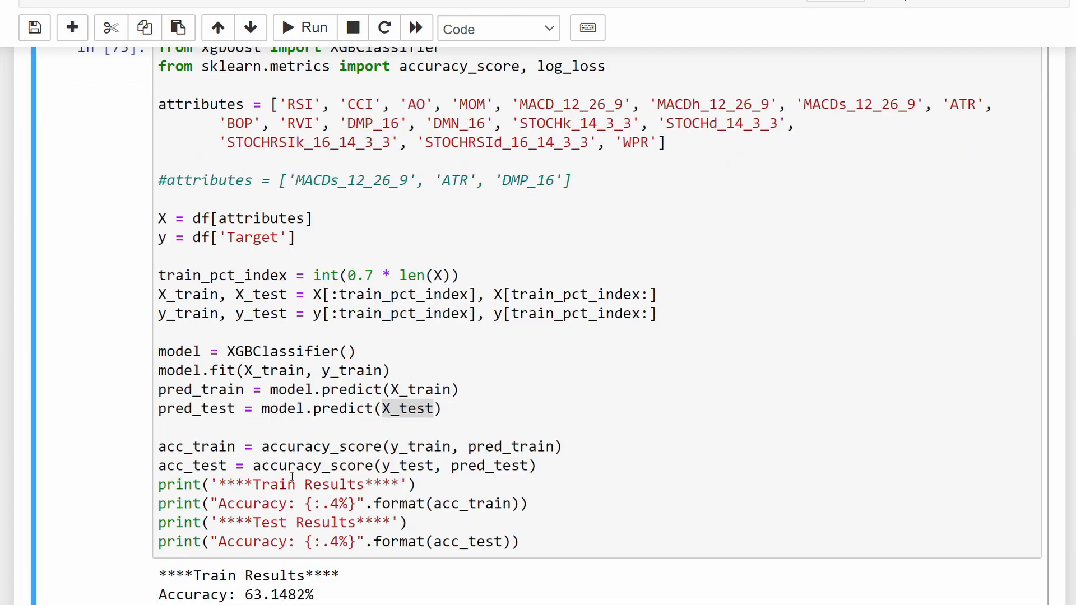
double_click(303, 453)
click(262, 448)
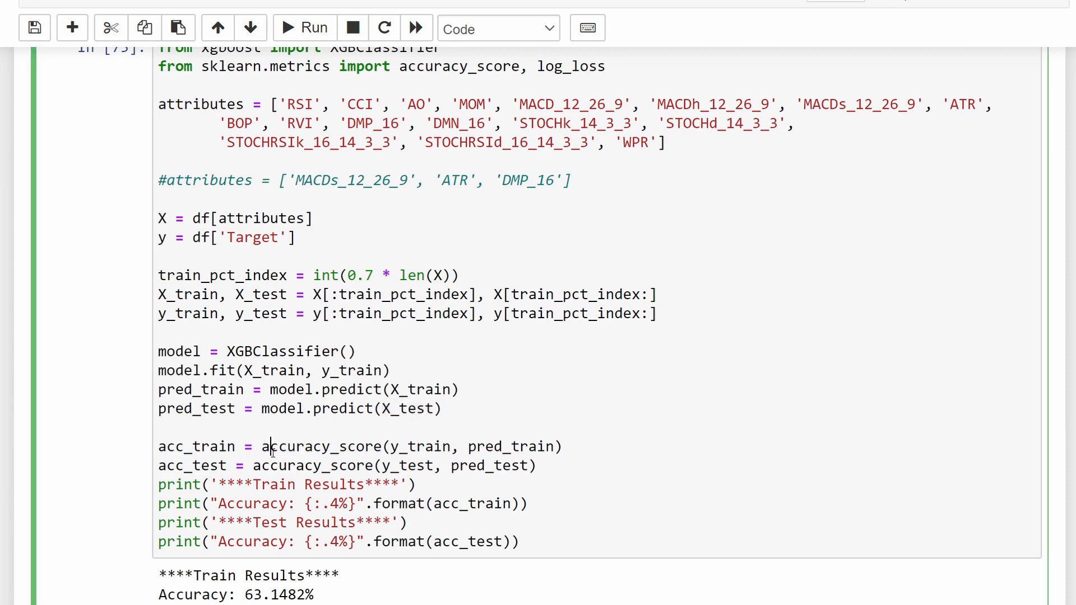
drag(263, 448, 555, 447)
click(391, 448)
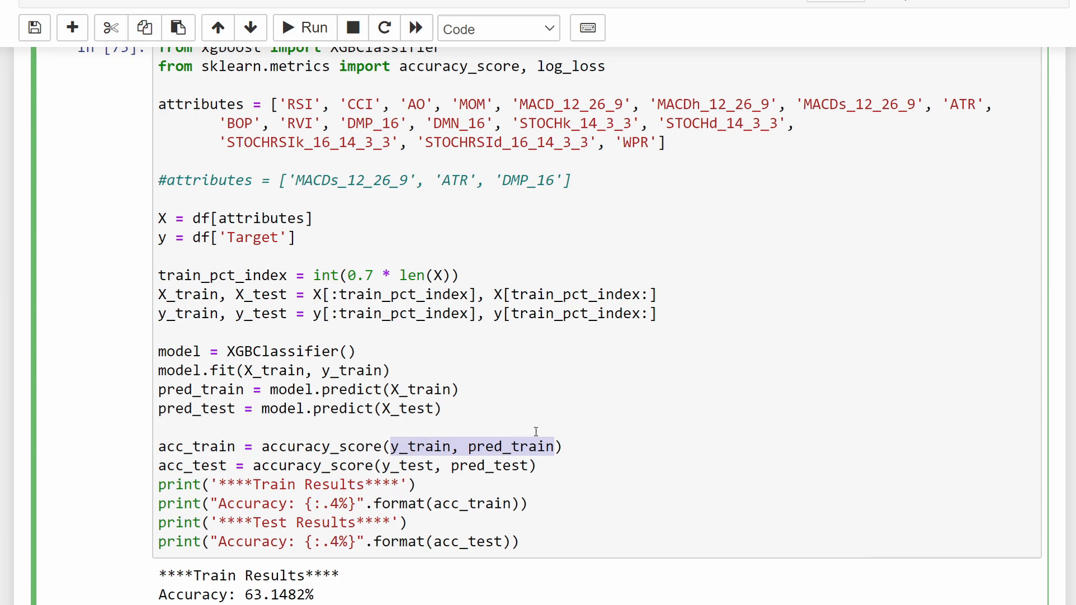
click(253, 468)
drag(383, 467, 538, 468)
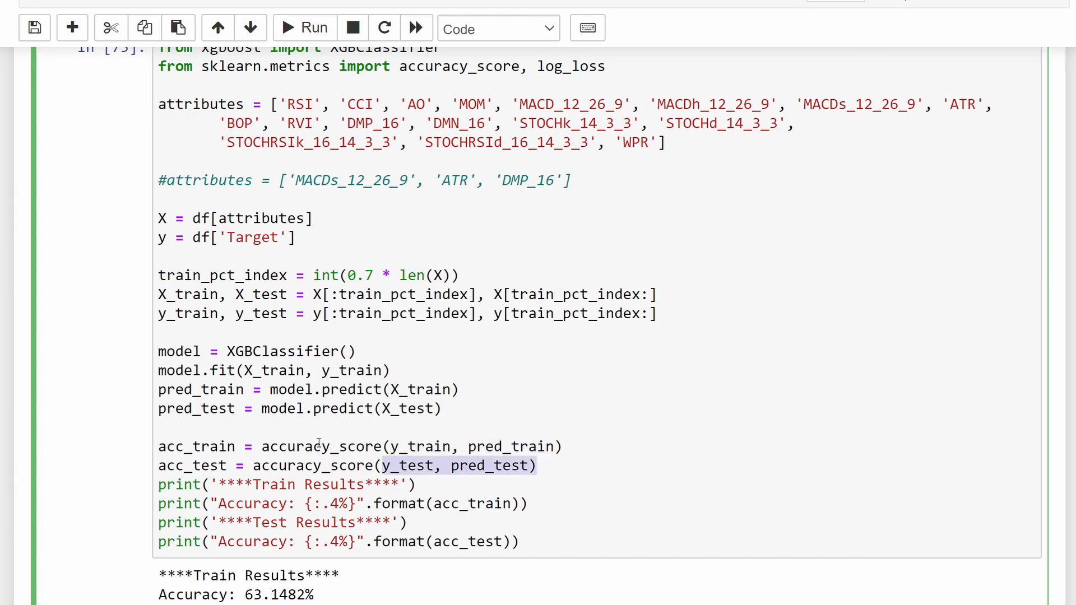
scroll(323, 472, down, 1)
scroll(323, 472, down, 1)
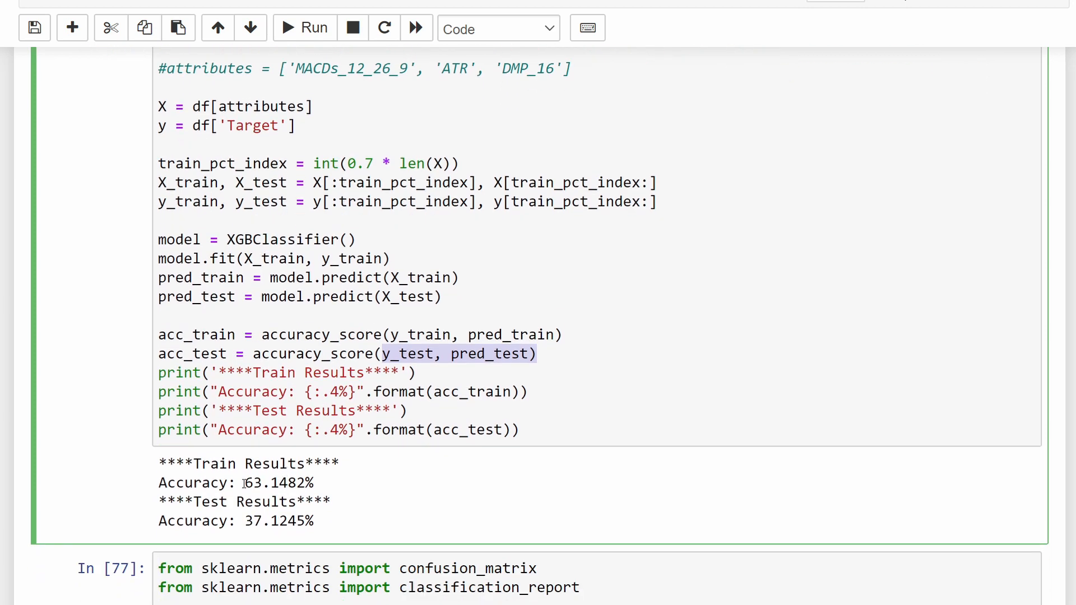
double_click(277, 483)
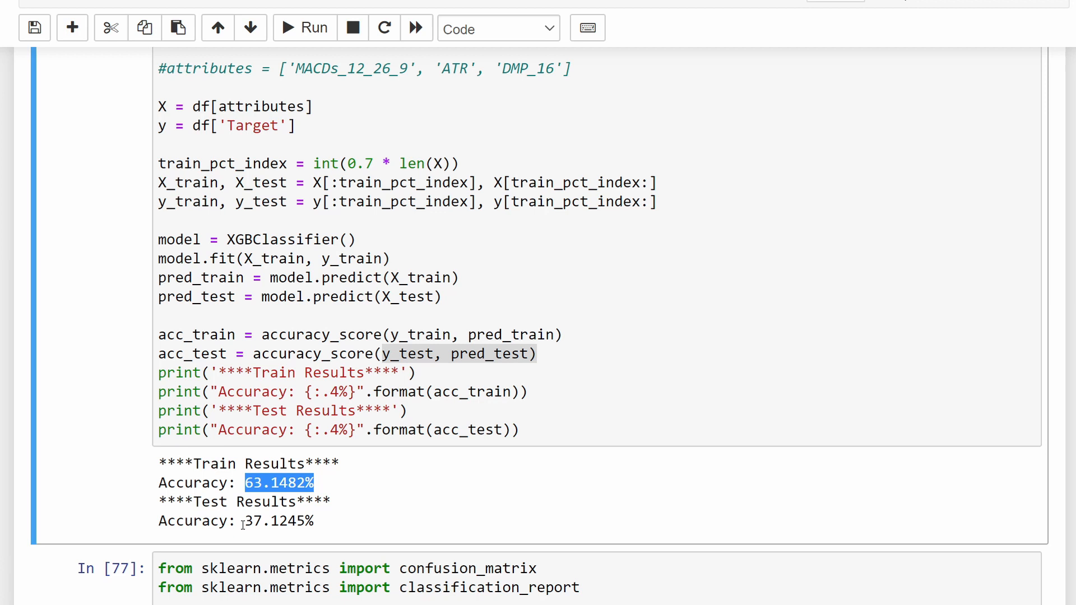
drag(245, 525, 316, 525)
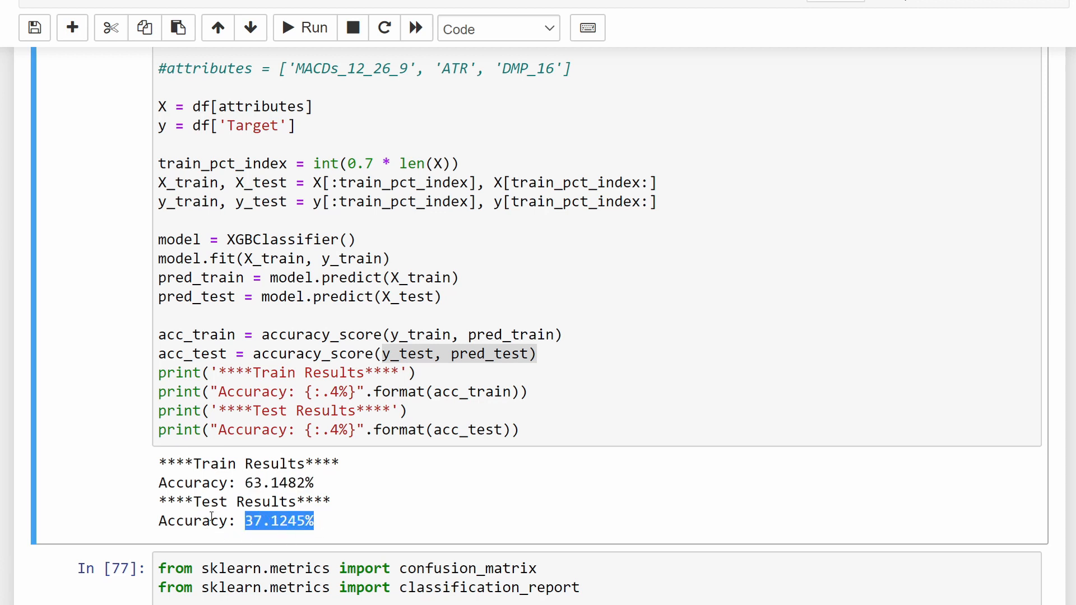
click(93, 503)
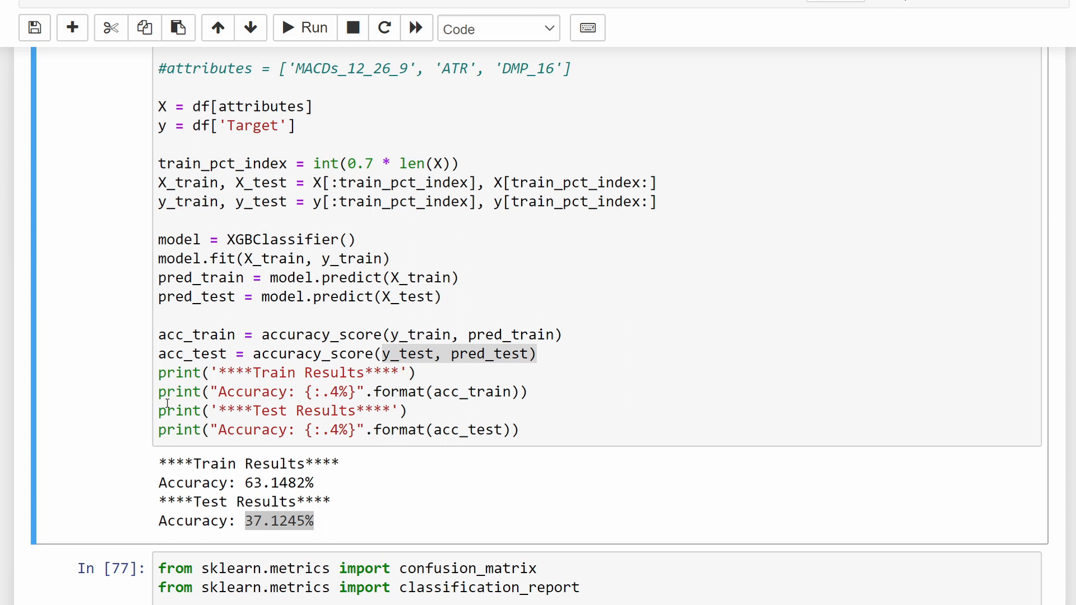
scroll(168, 403, down, 3)
scroll(168, 404, down, 3)
scroll(168, 403, down, 2)
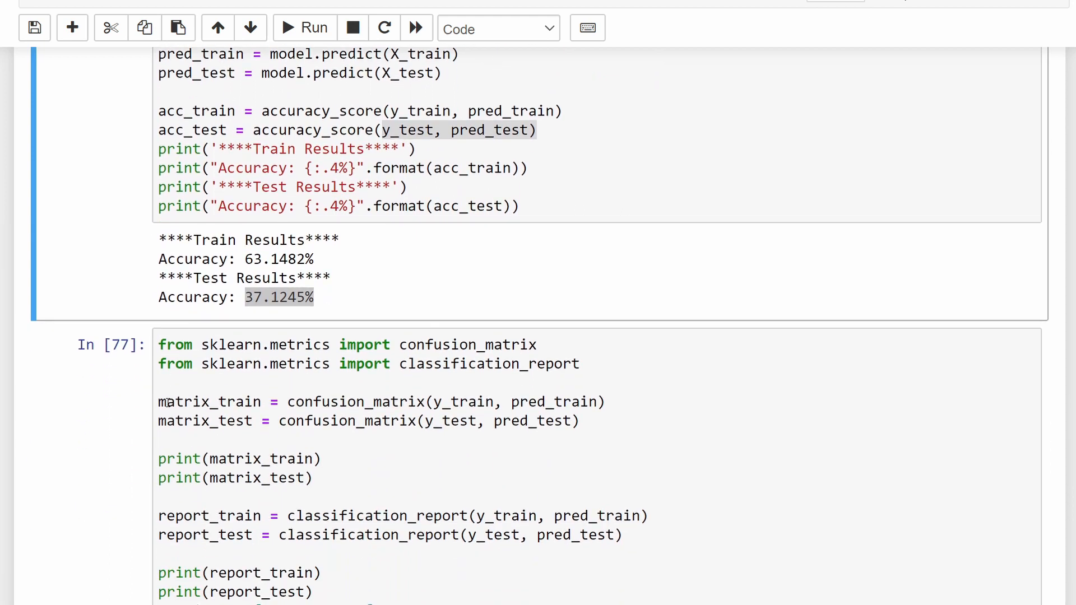
scroll(167, 404, down, 3)
scroll(167, 404, down, 1)
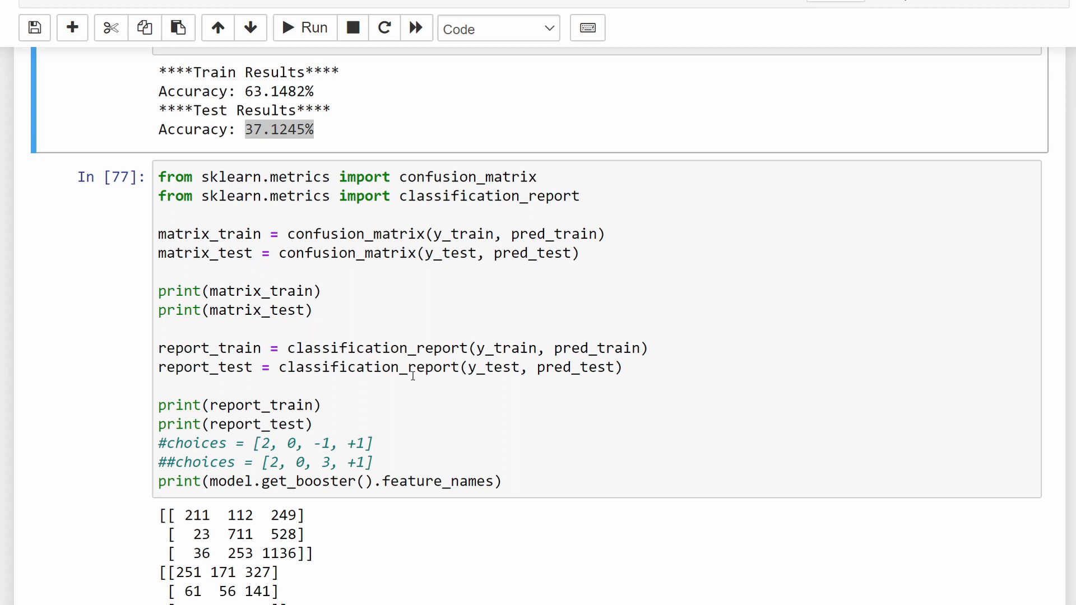
scroll(412, 376, down, 2)
scroll(412, 376, down, 2)
scroll(412, 376, down, 2)
scroll(412, 376, down, 1)
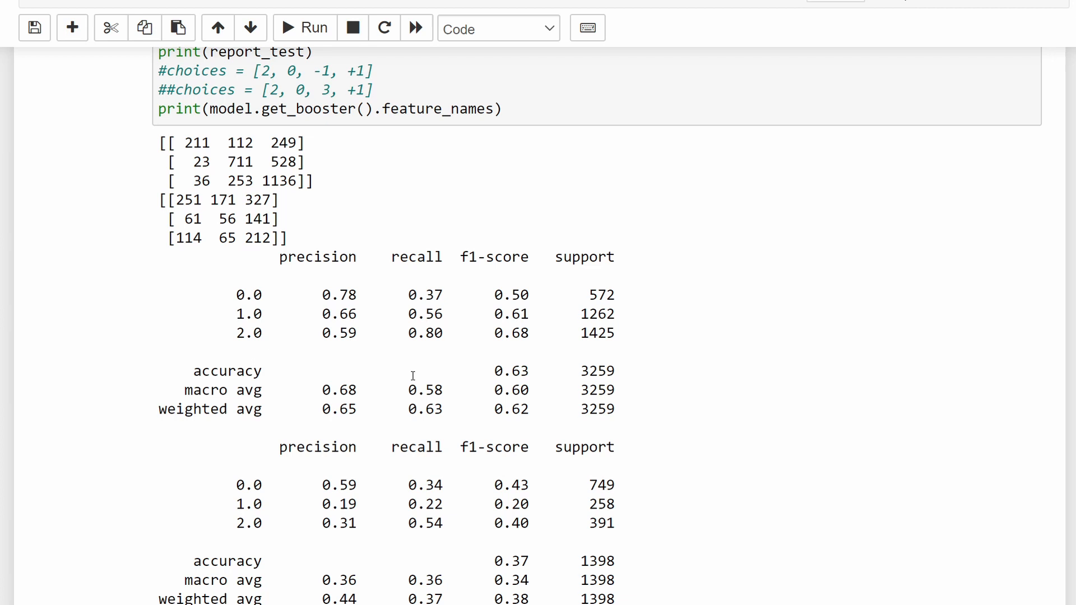
scroll(412, 376, down, 1)
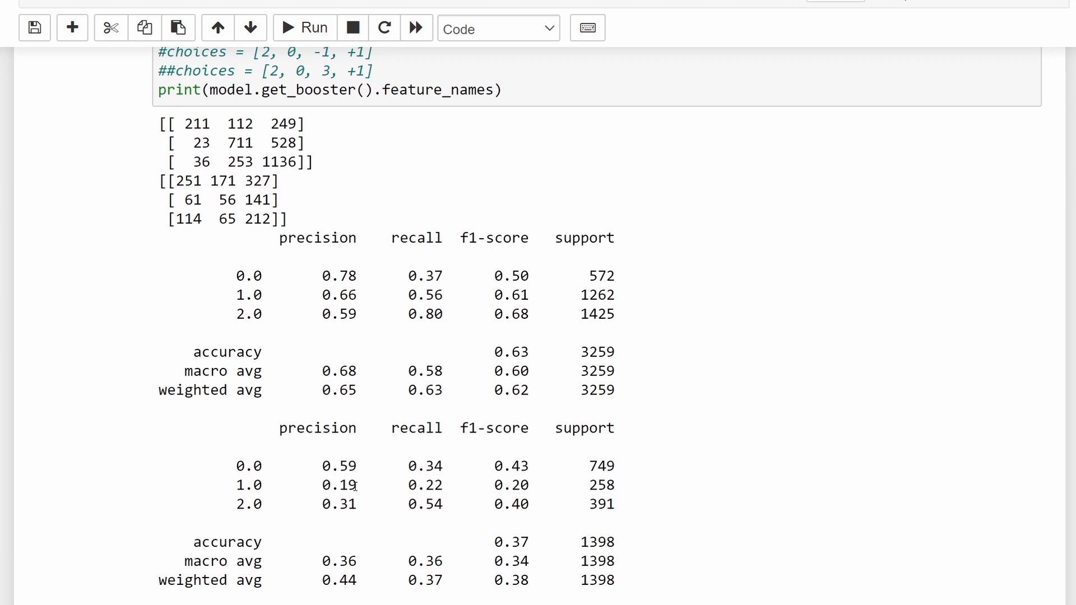
mouse_move(359, 487)
mouse_down()
mouse_move(312, 487)
mouse_move(325, 505)
mouse_up()
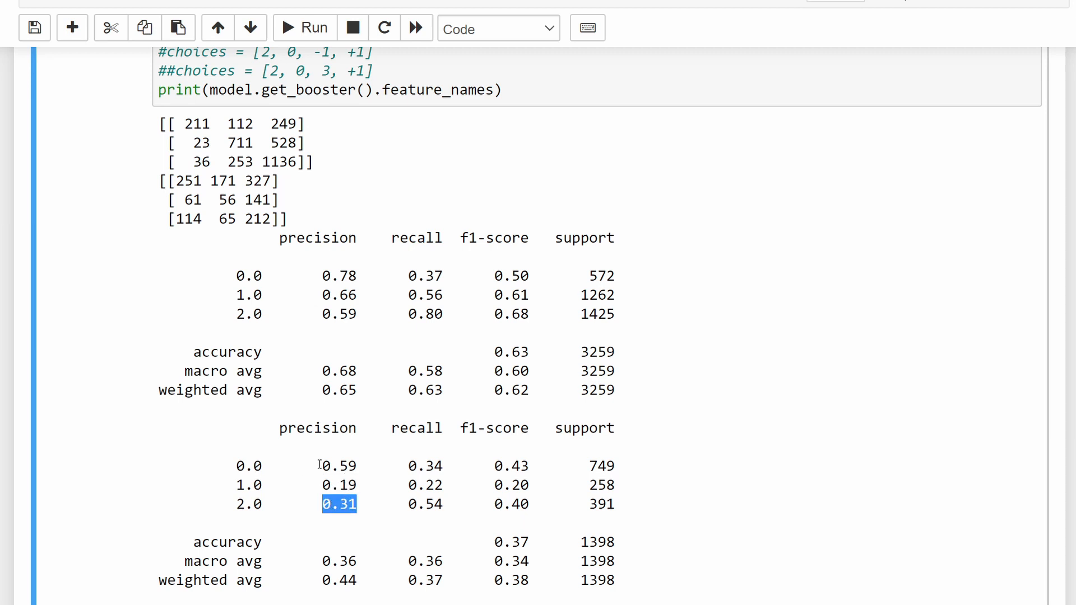
drag(319, 466, 359, 466)
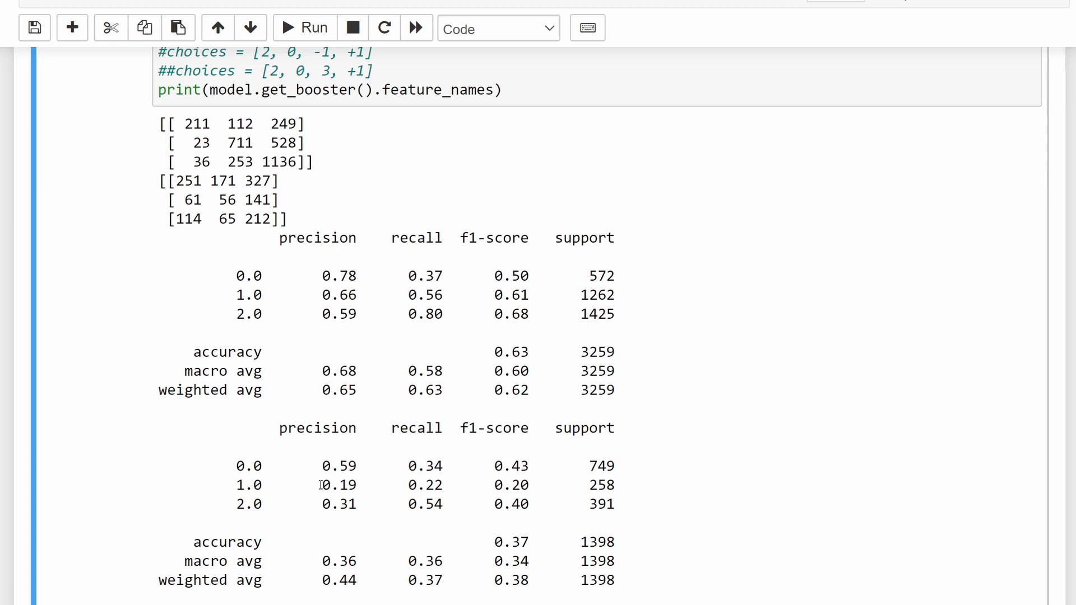
mouse_move(320, 485)
mouse_down()
mouse_move(362, 486)
mouse_move(367, 505)
mouse_up()
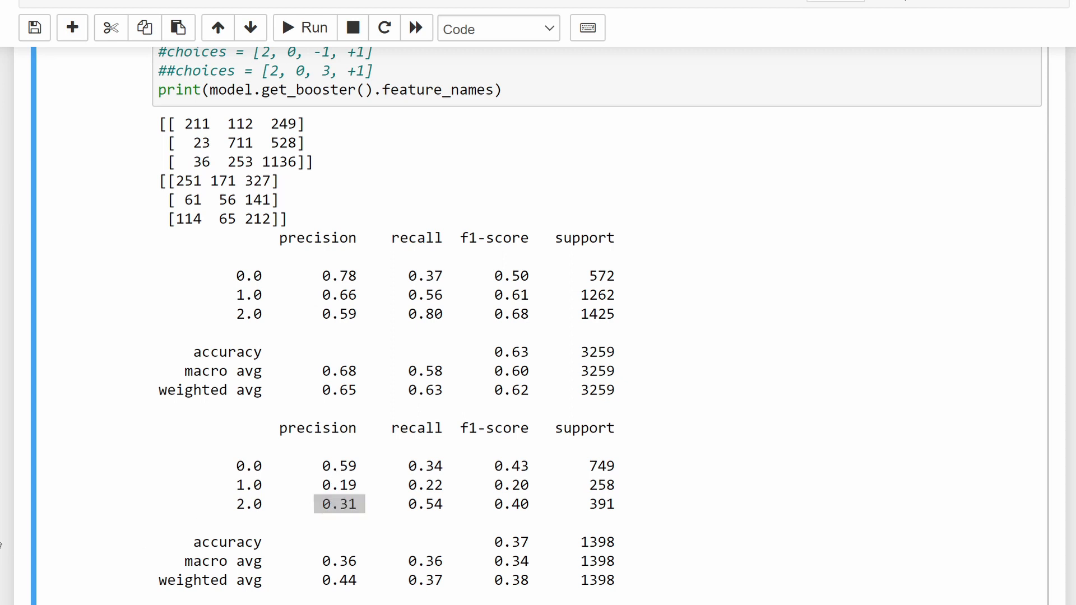
click(73, 454)
scroll(92, 433, down, 5)
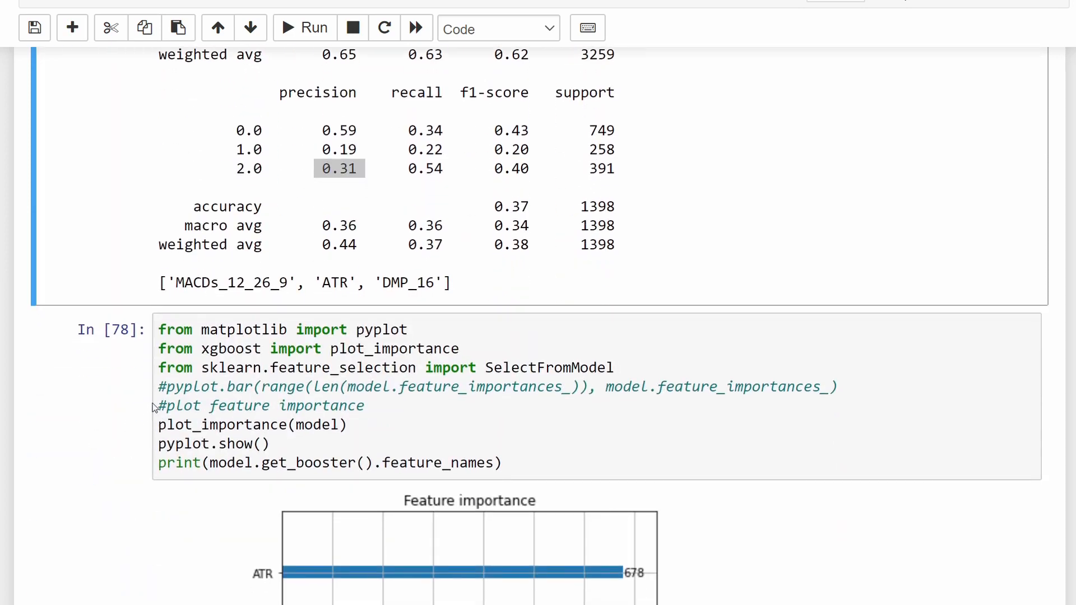
scroll(190, 376, down, 2)
scroll(285, 355, up, 5)
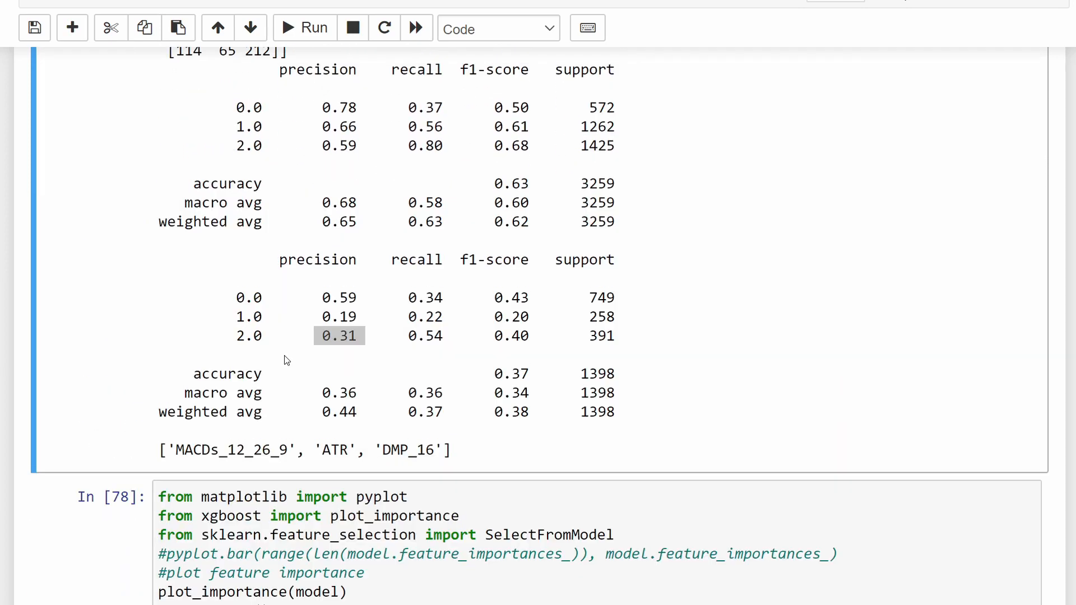
scroll(284, 356, up, 5)
scroll(284, 356, up, 5)
scroll(284, 356, up, 3)
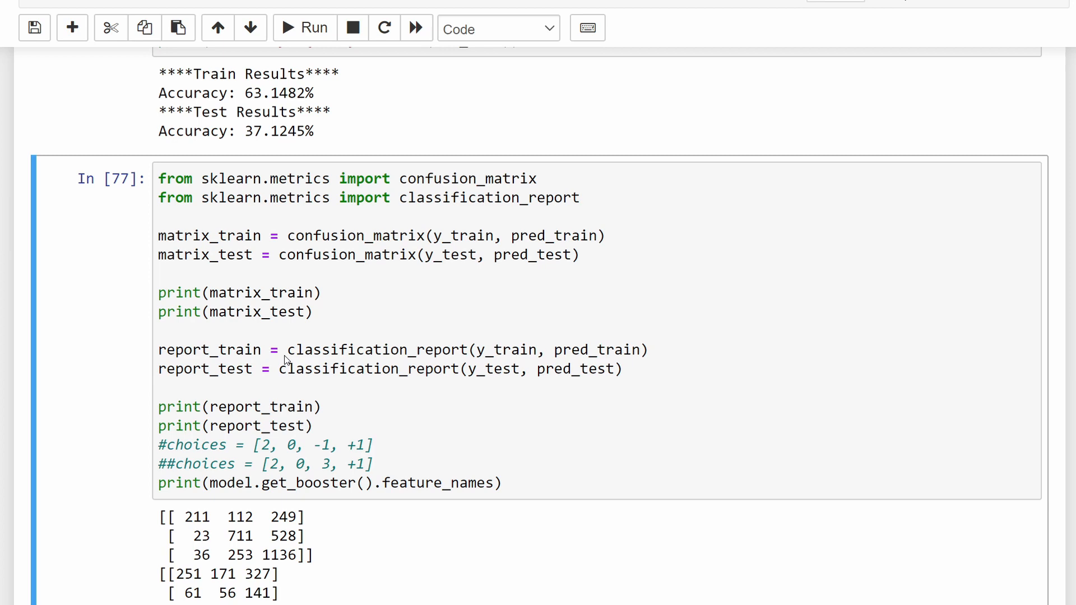
scroll(285, 356, up, 4)
scroll(284, 356, up, 4)
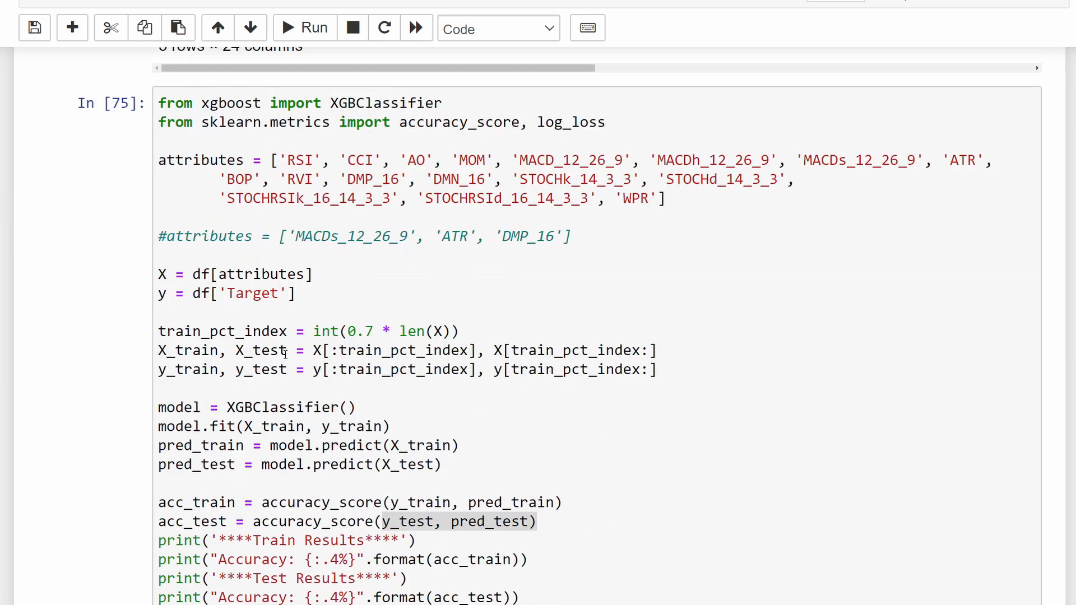
click(338, 210)
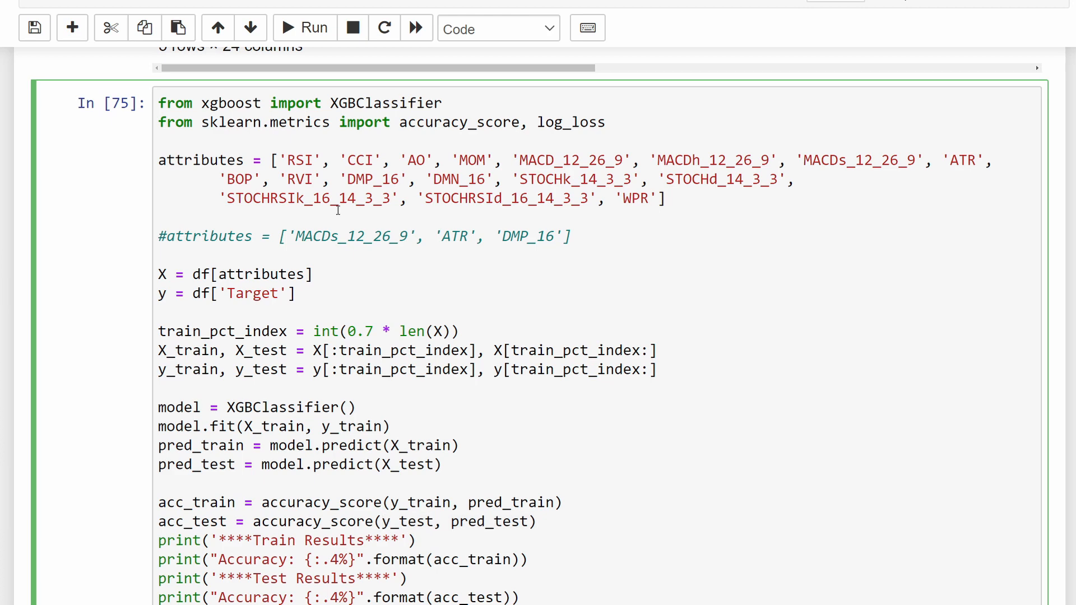
scroll(339, 211, down, 10)
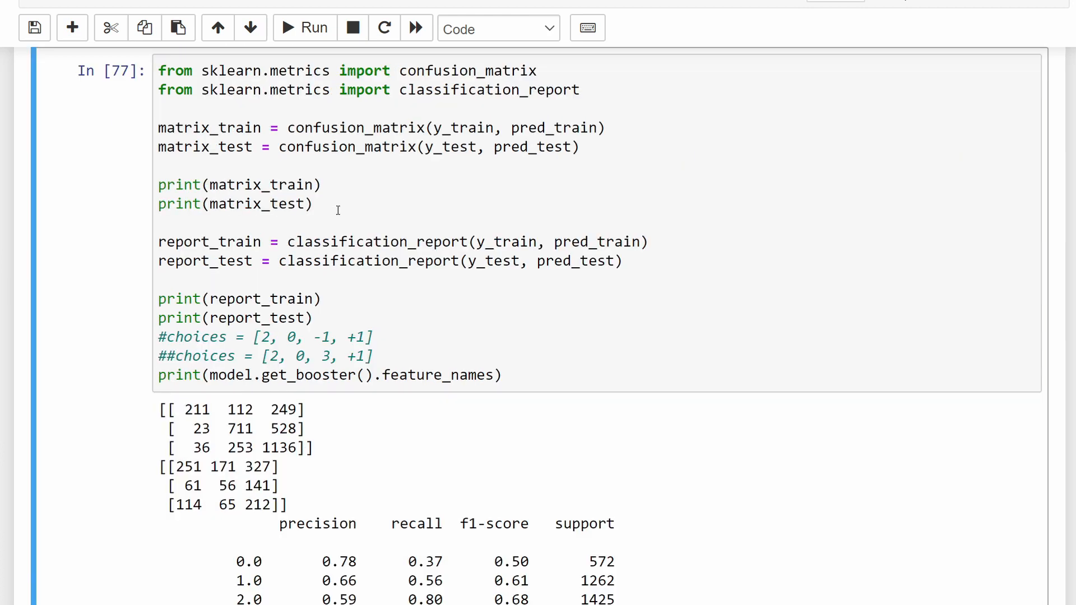
click(358, 202)
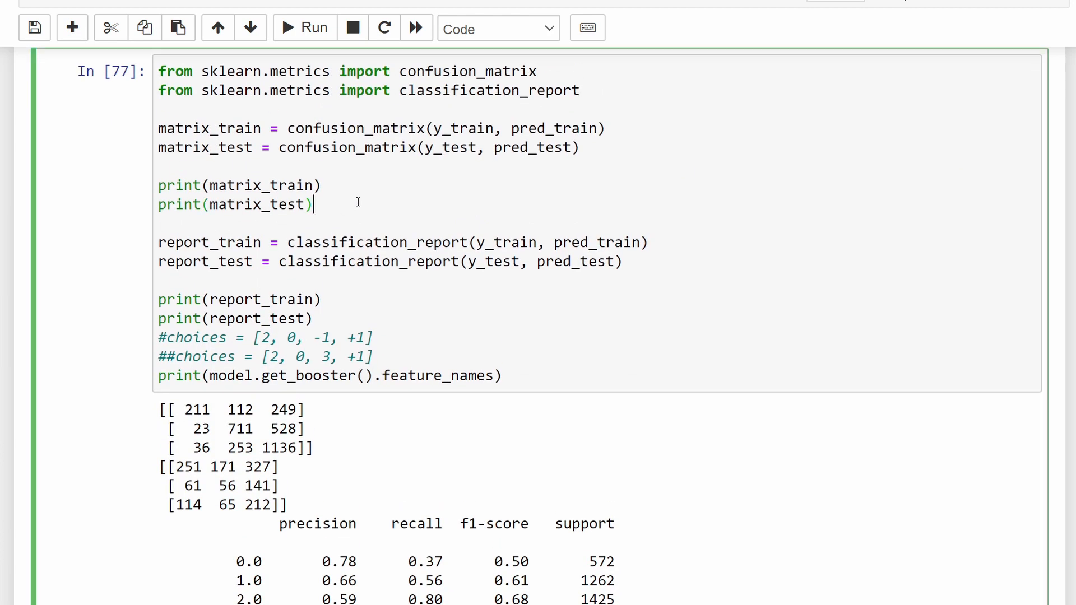
key(shift+Return)
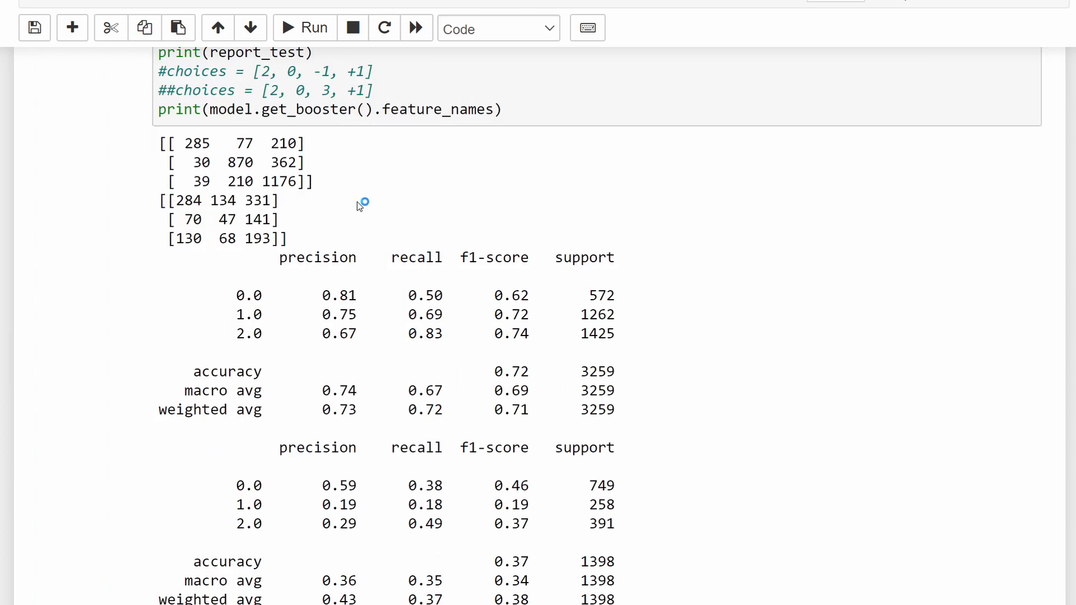
scroll(358, 202, up, 2)
scroll(358, 201, up, 1)
scroll(357, 202, up, 2)
scroll(358, 202, up, 1)
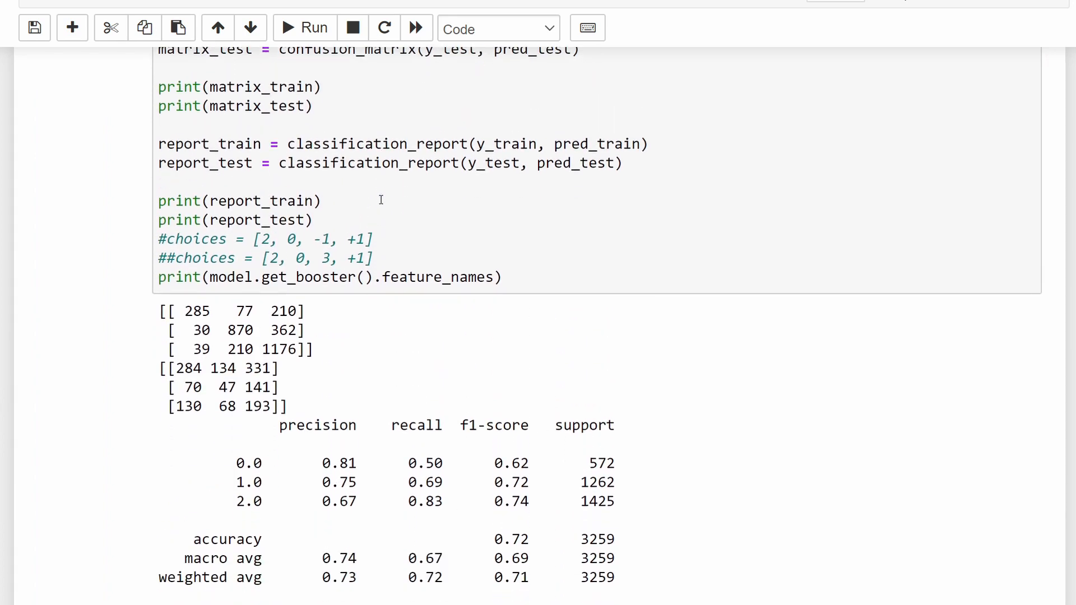
scroll(381, 205, down, 5)
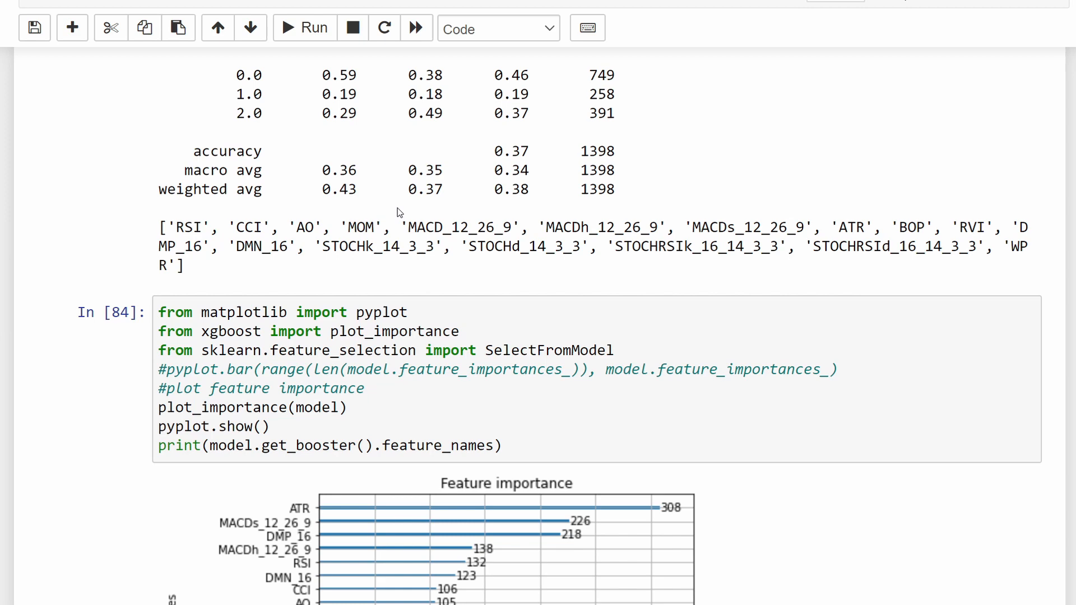
scroll(398, 208, down, 3)
scroll(339, 324, down, 3)
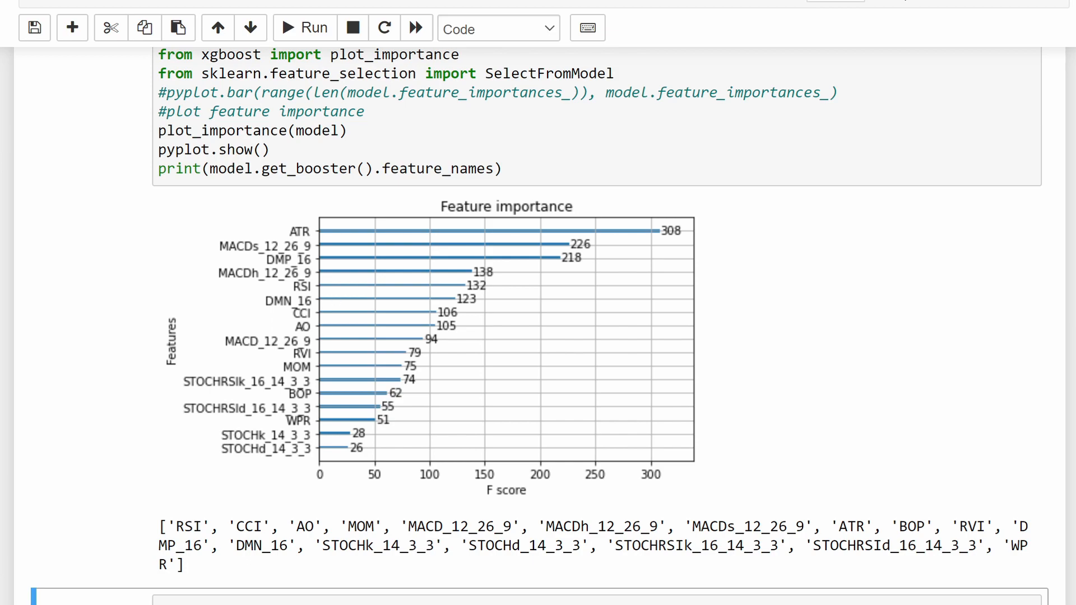
scroll(205, 356, up, 3)
scroll(253, 315, up, 4)
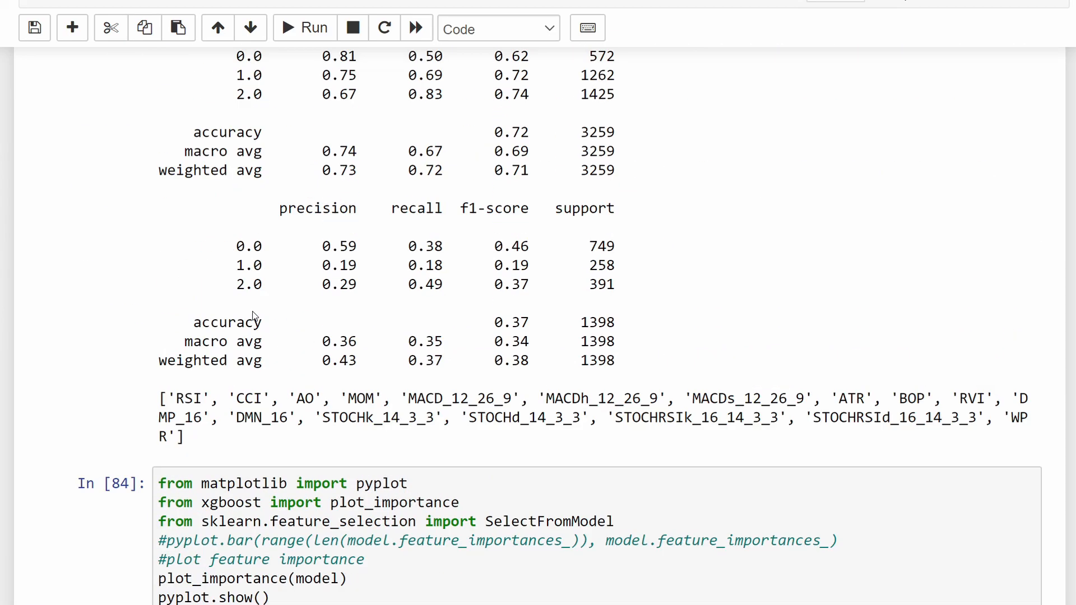
scroll(253, 315, up, 4)
scroll(252, 315, up, 4)
scroll(252, 316, up, 4)
scroll(253, 315, up, 3)
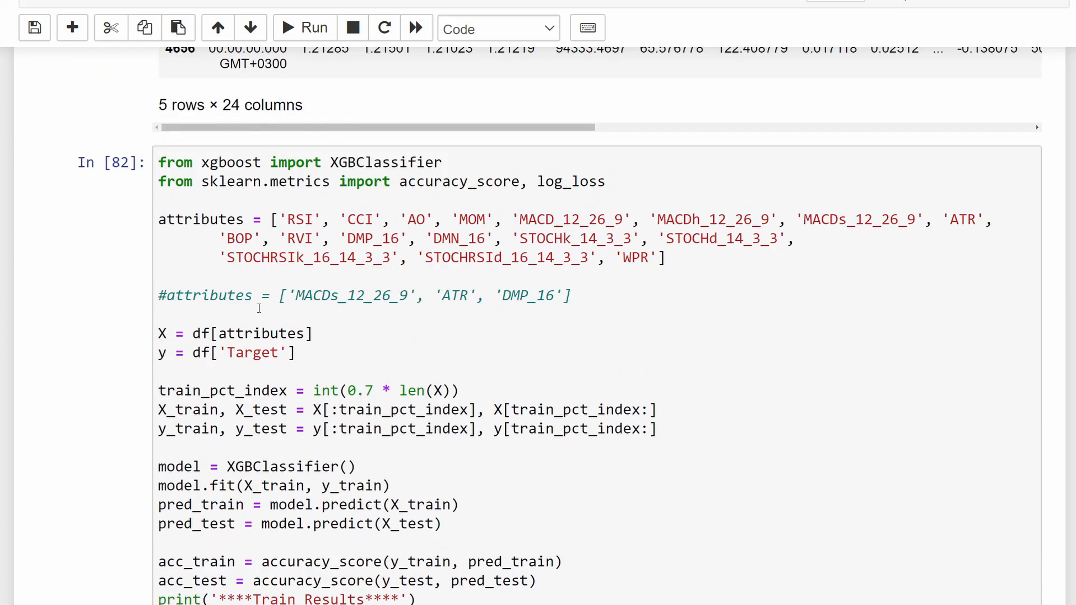
scroll(252, 315, up, 1)
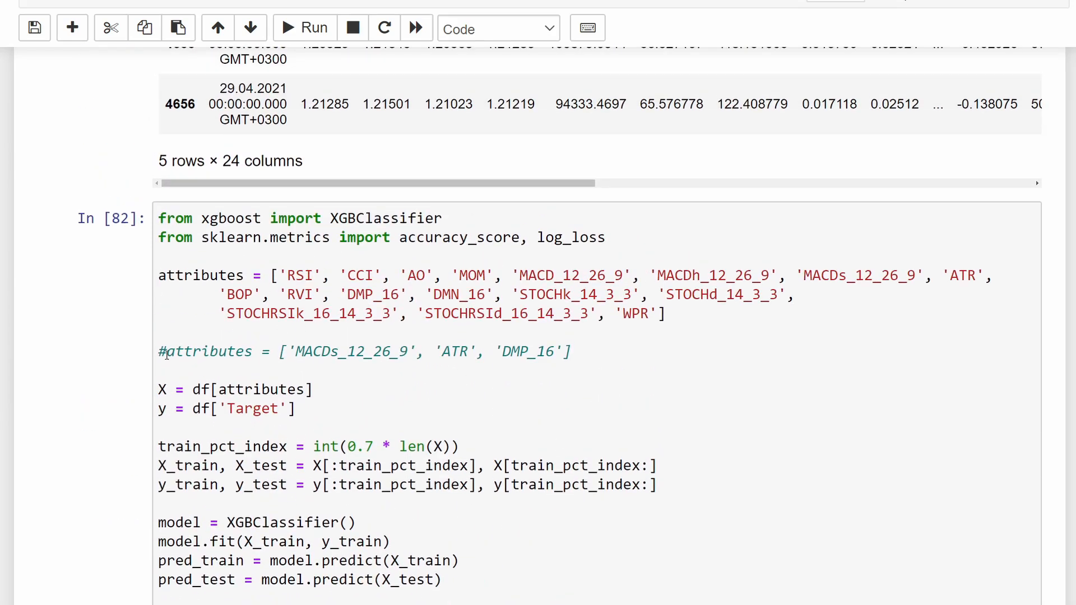
Step: Uncomment the MACDs_12_26_9, ATR, DMP_16 attributes line and rerun training, reports and the importance chart
click(167, 351)
key(BackSpace)
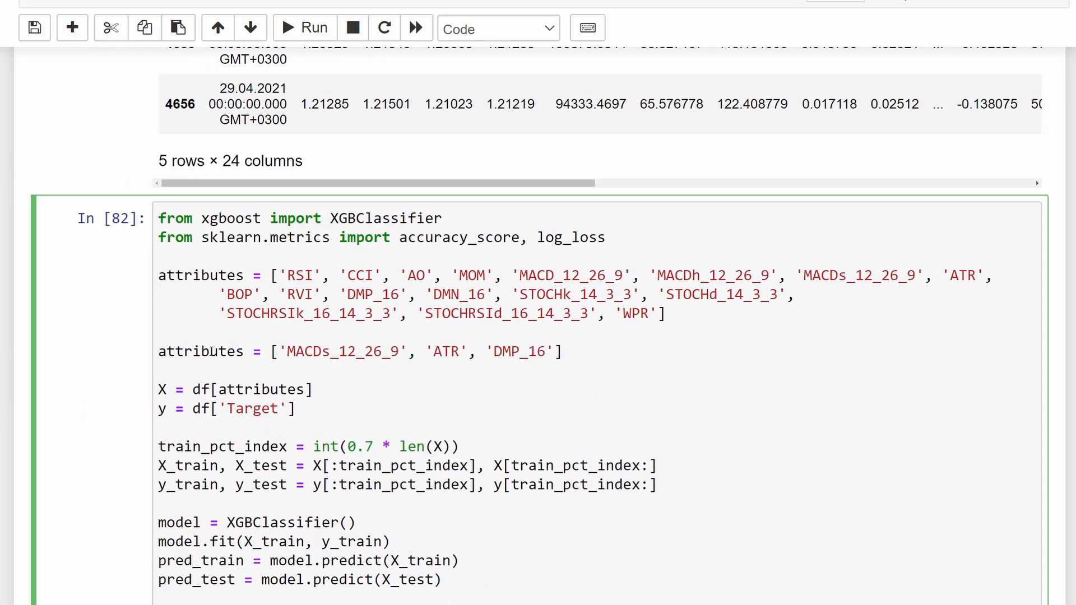
drag(287, 351, 556, 352)
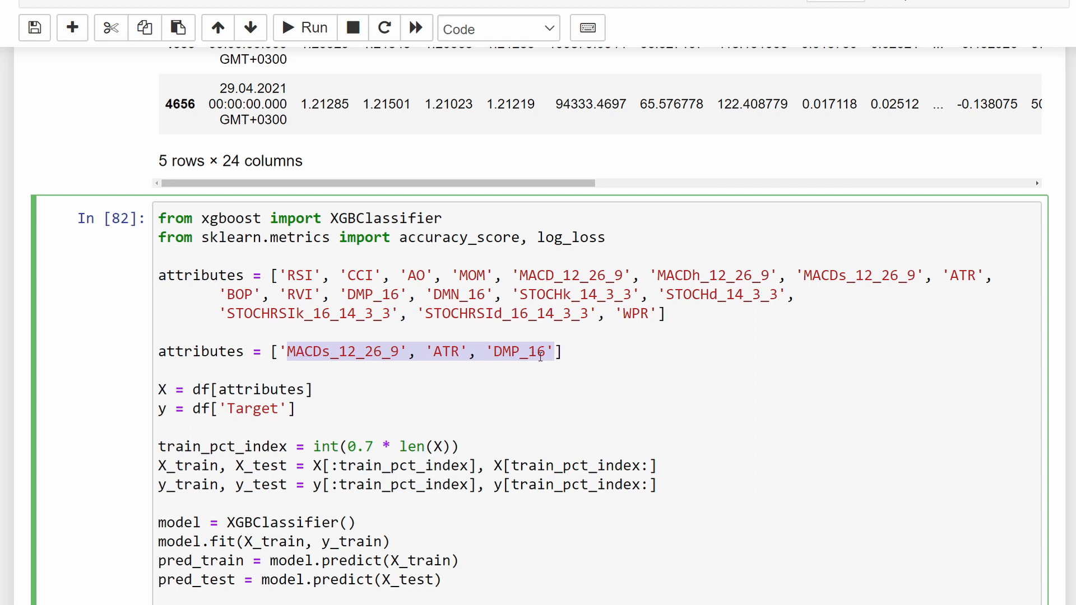
scroll(337, 373, down, 1)
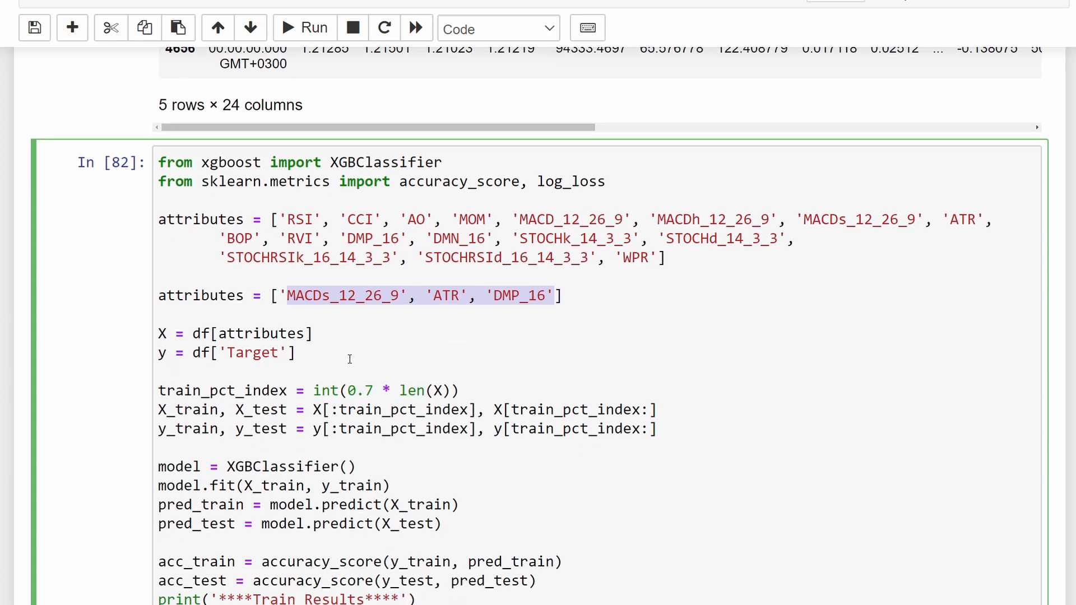
click(378, 339)
key(shift+Return)
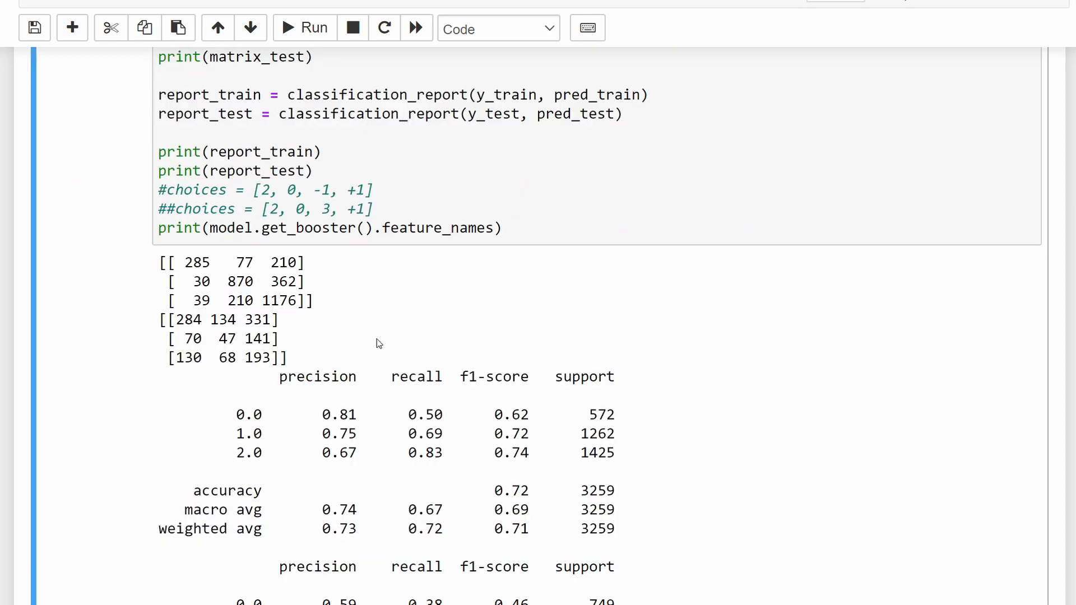
key(shift+Return)
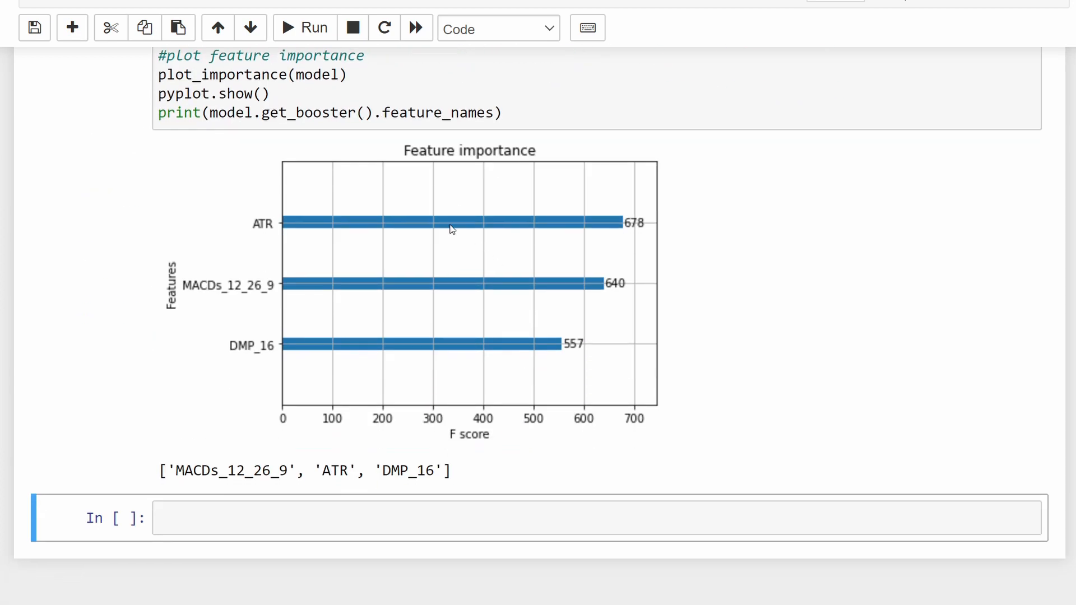
scroll(443, 252, up, 5)
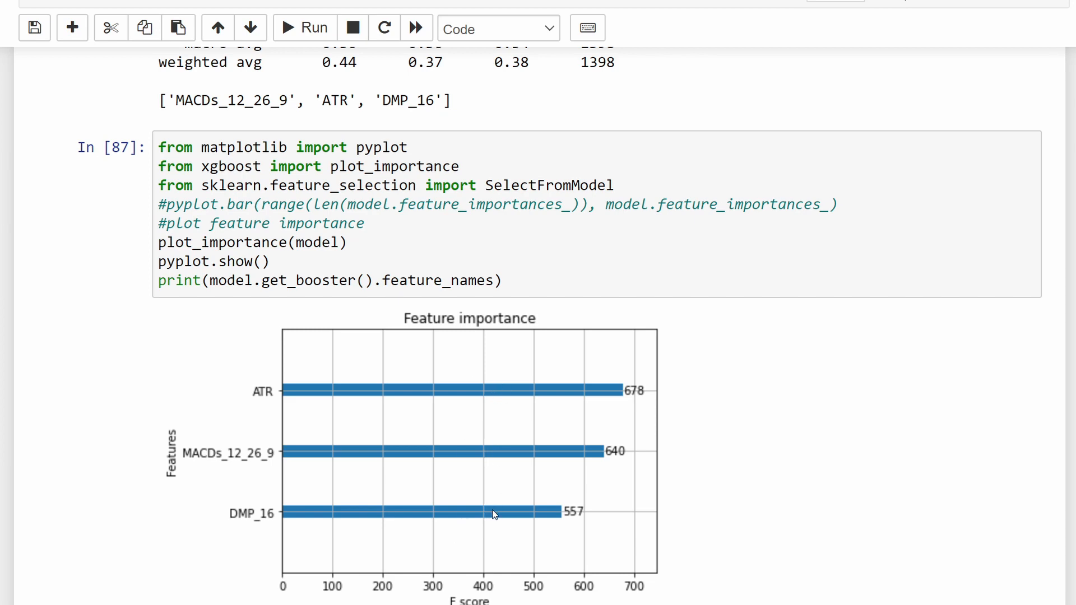
scroll(507, 489, up, 5)
scroll(521, 484, up, 3)
scroll(537, 481, up, 3)
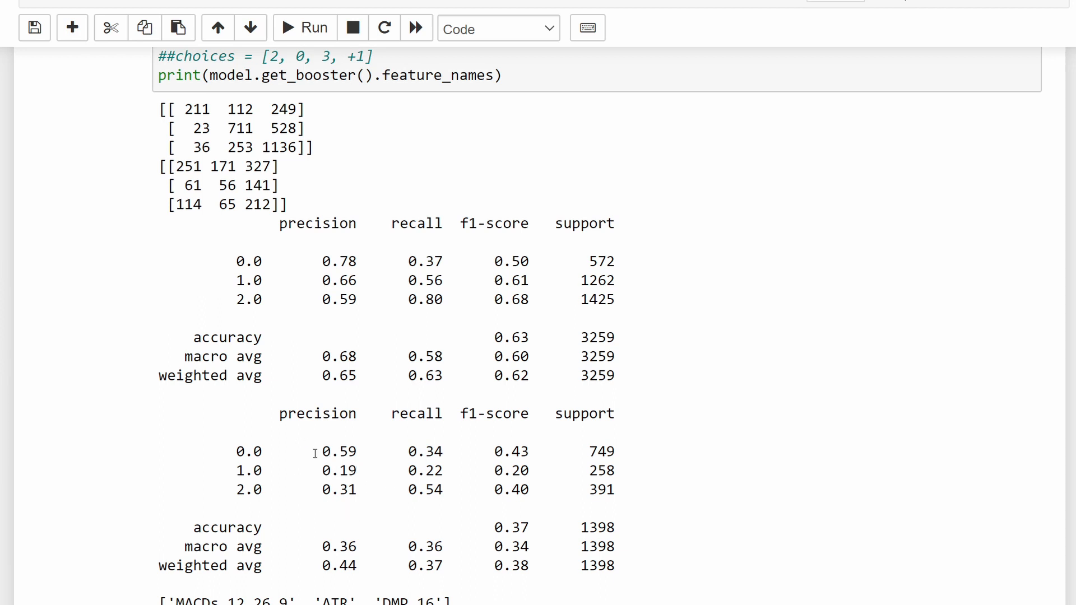
mouse_move(321, 471)
mouse_down()
mouse_move(357, 472)
mouse_move(350, 490)
mouse_up()
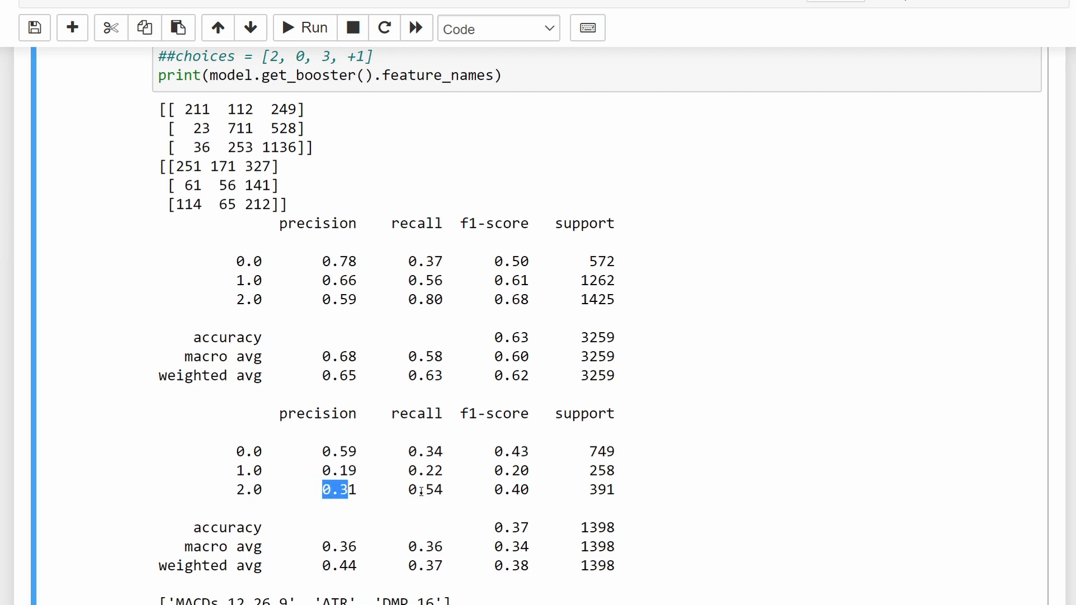
scroll(367, 491, up, 3)
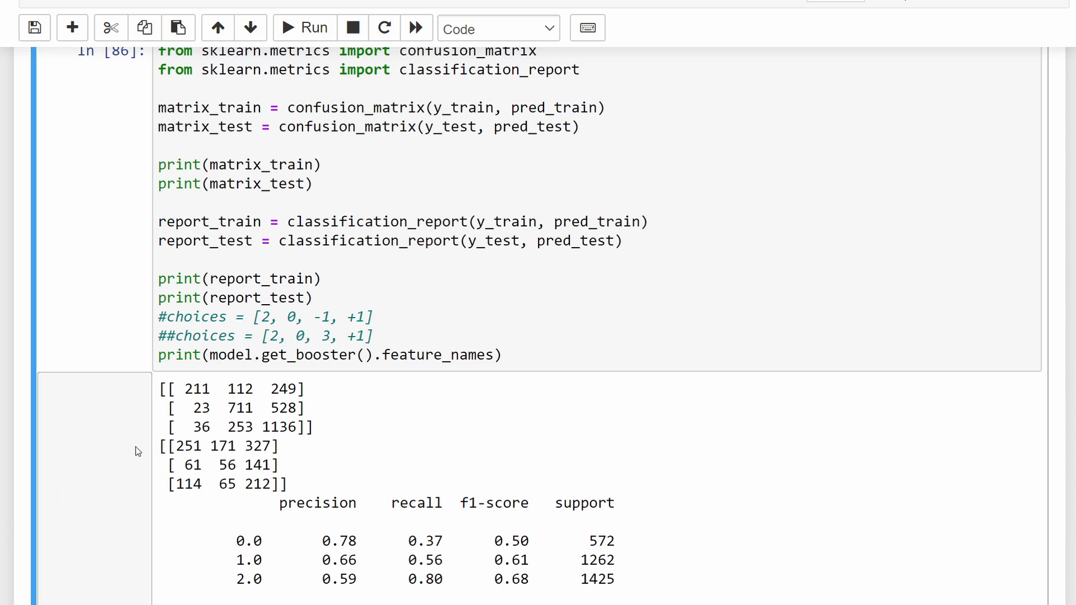
scroll(135, 447, up, 2)
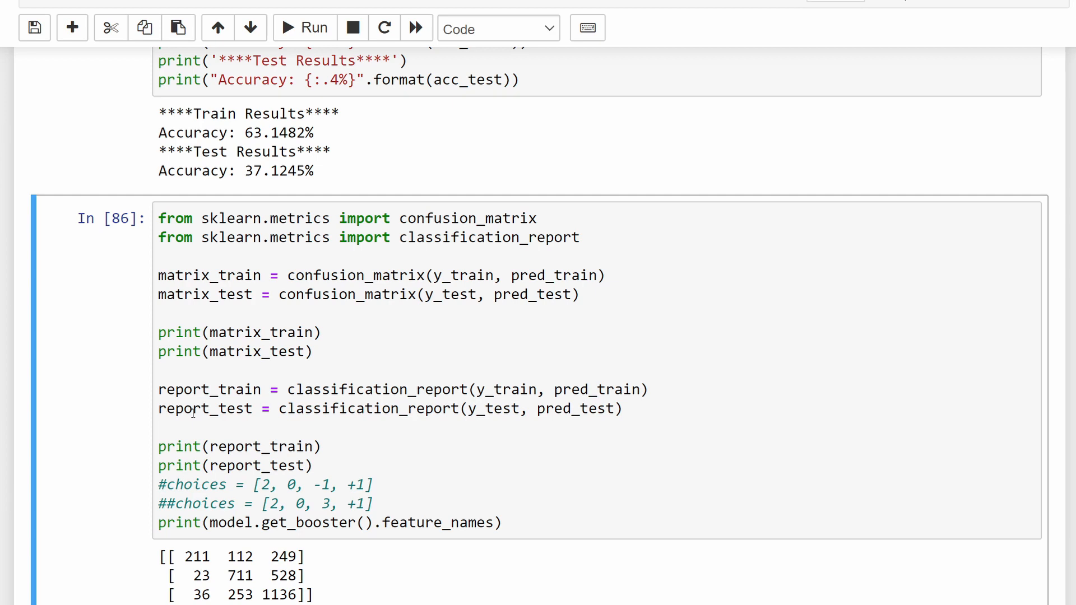
scroll(192, 413, up, 5)
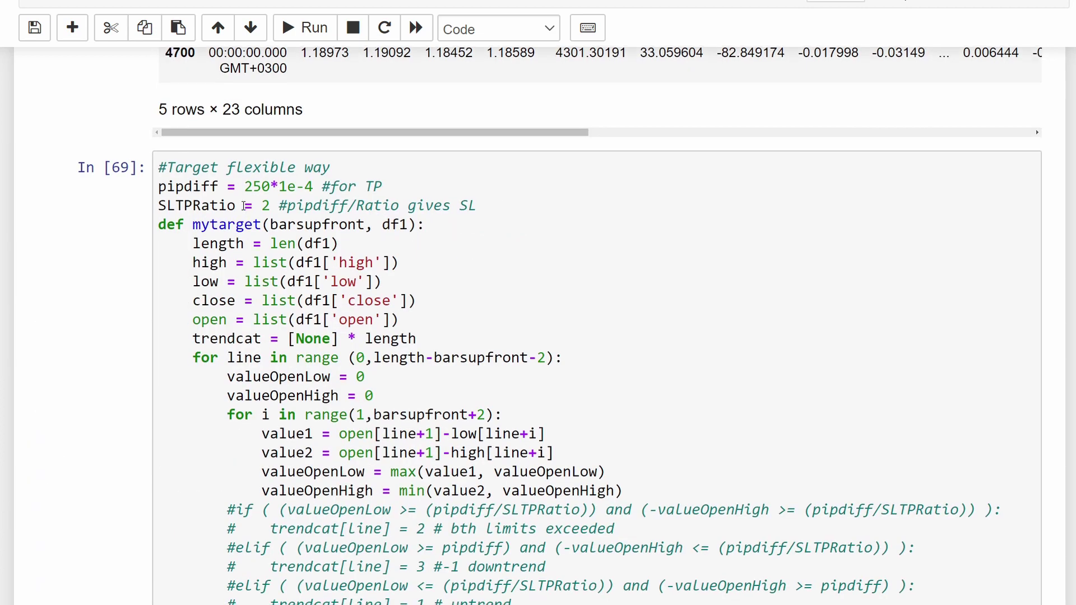
scroll(243, 205, down, 1)
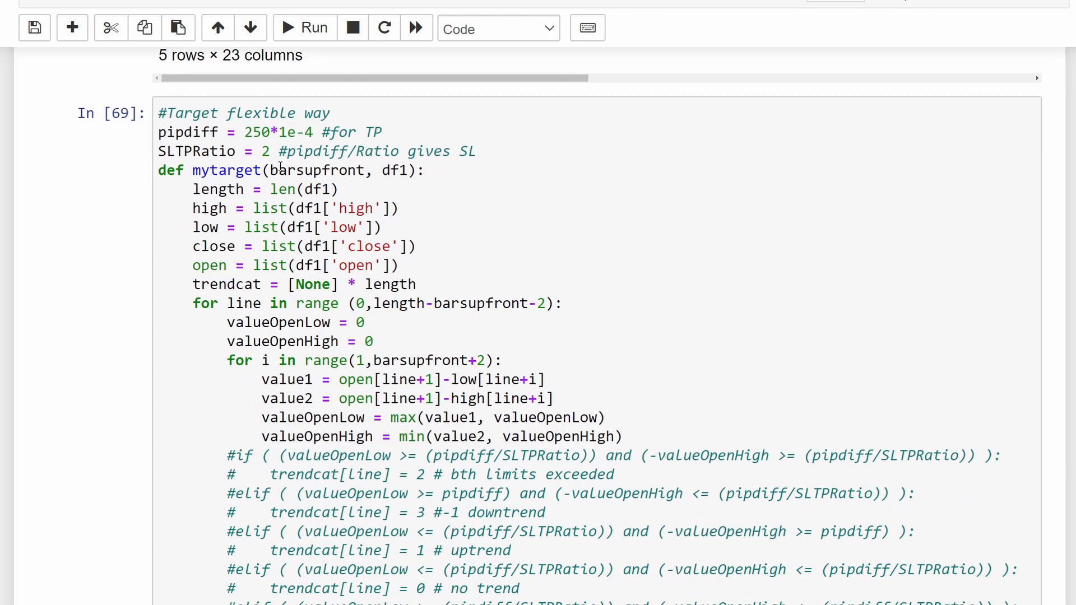
Step: Change pipdiff from 250 to 200 and rerun the target definition and Target histogram cells
double_click(266, 151)
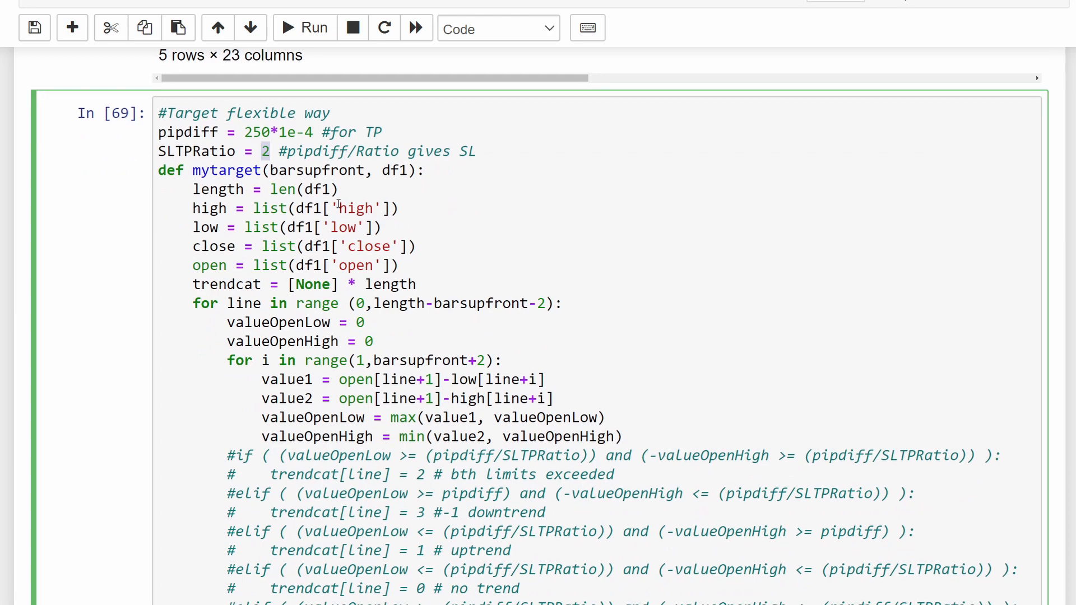
key(Escape)
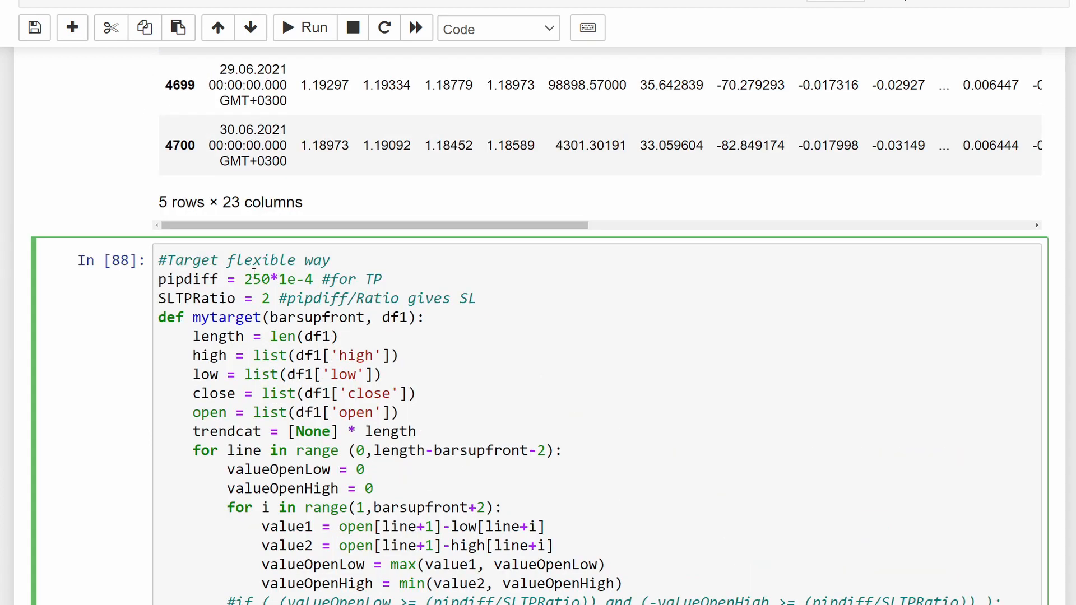
key(BackSpace)
text(0)
key(shift+Return)
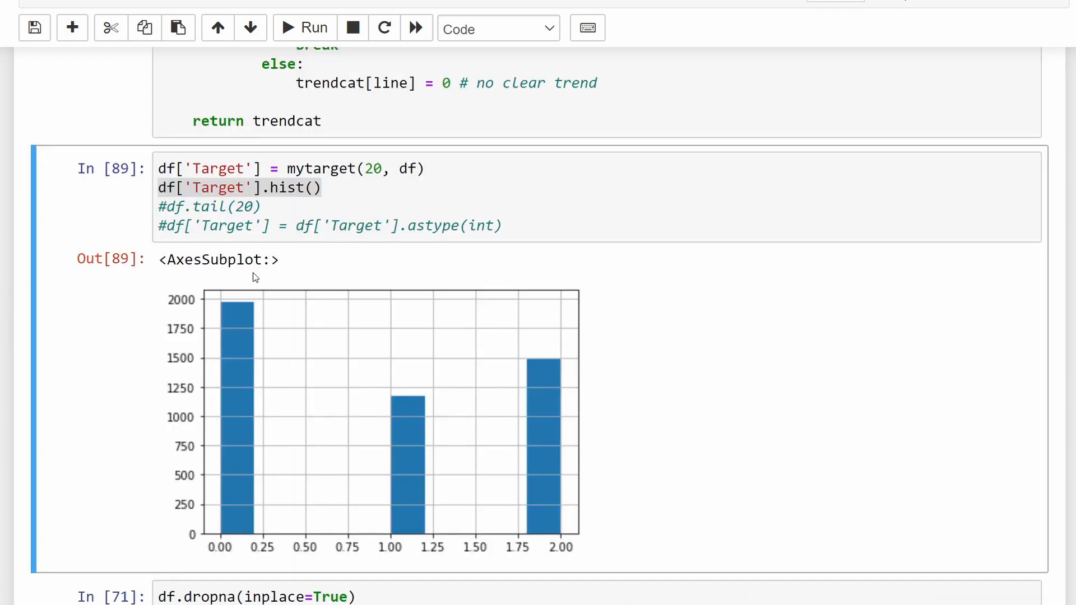
key(shift+Return)
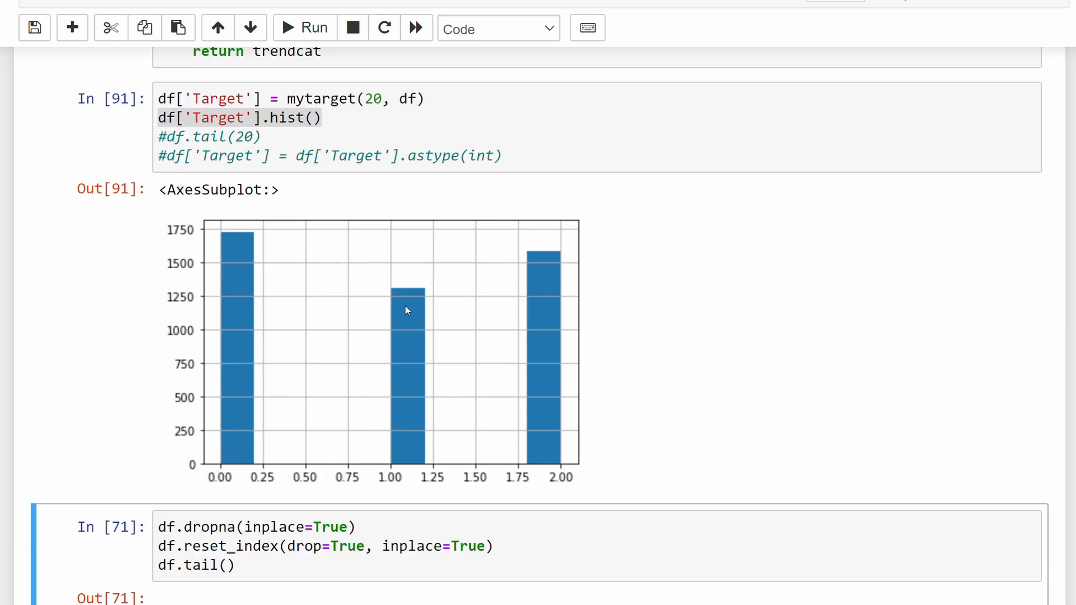
scroll(405, 310, down, 5)
Step: Rerun the dropna and training cells and review the 0.34 class 2.0 and 0.19 class 1.0 test precisions
click(292, 383)
key(shift+Return)
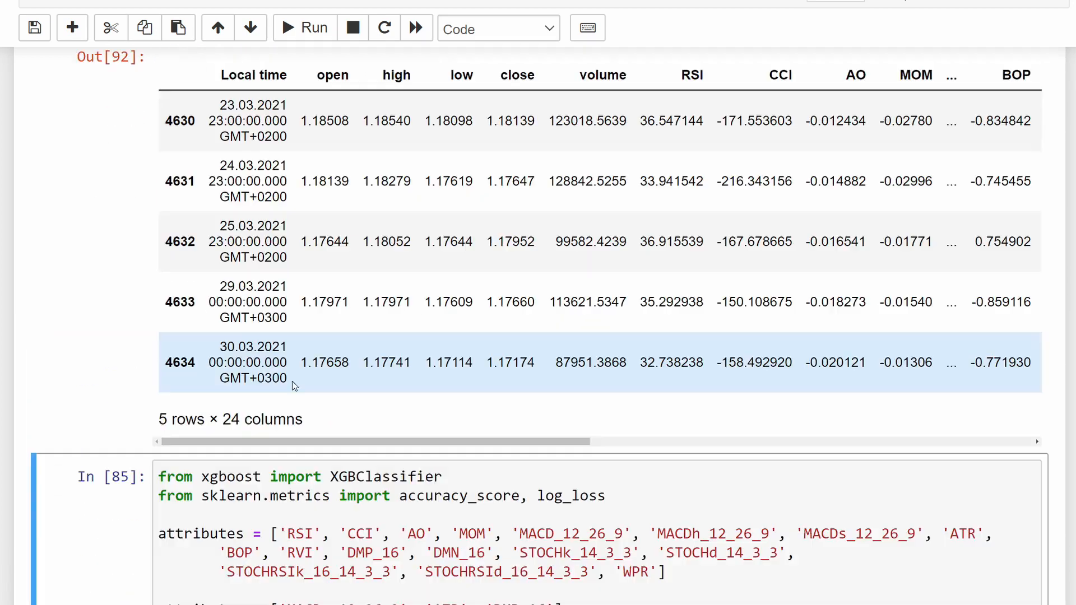
scroll(293, 384, down, 10)
scroll(361, 379, down, 5)
scroll(361, 378, down, 5)
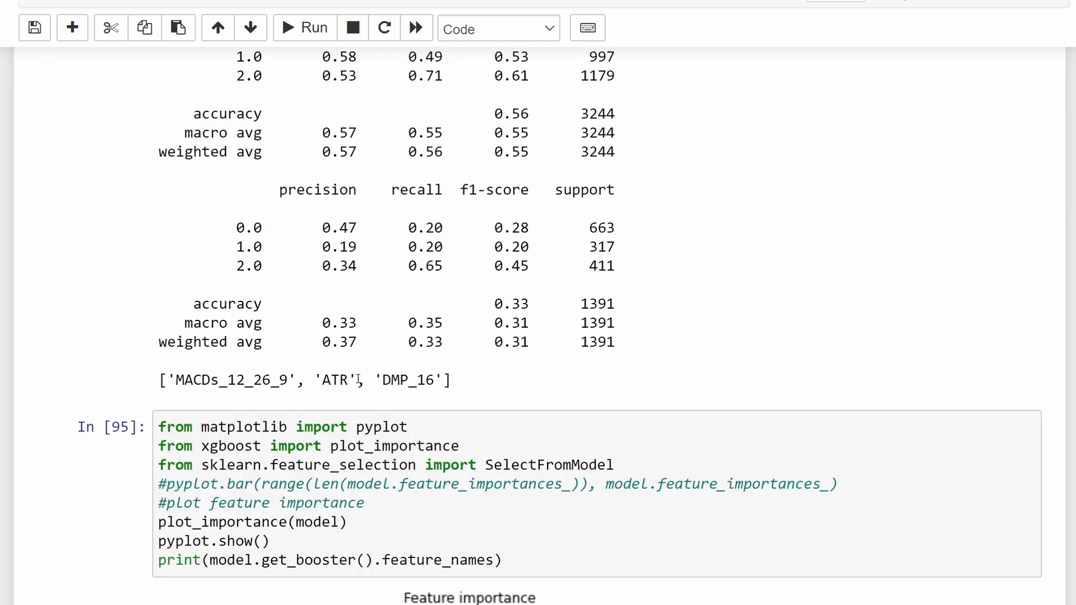
scroll(361, 378, up, 4)
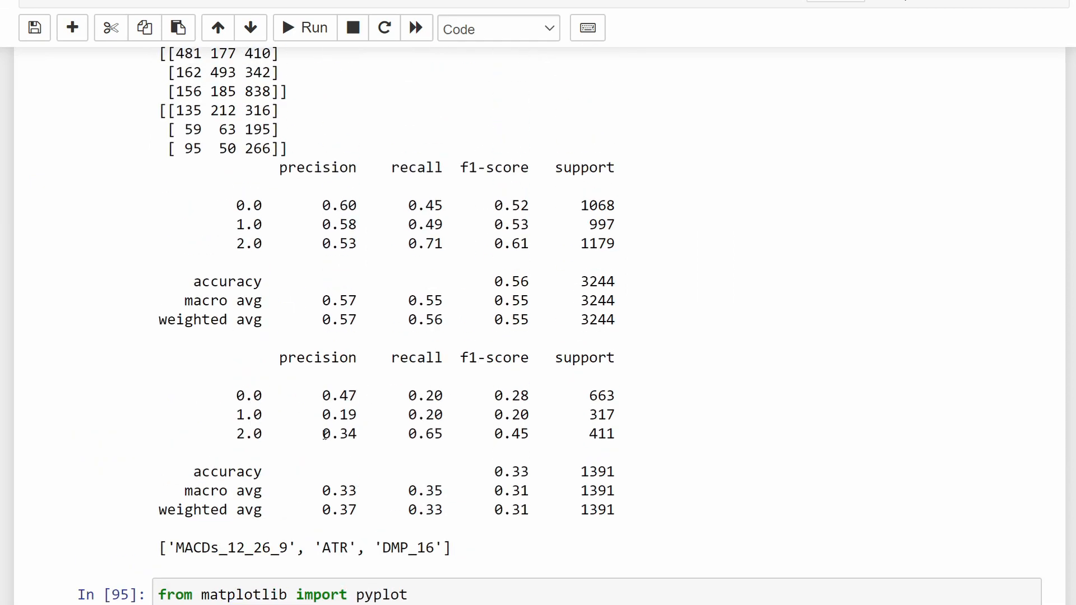
drag(323, 434, 361, 434)
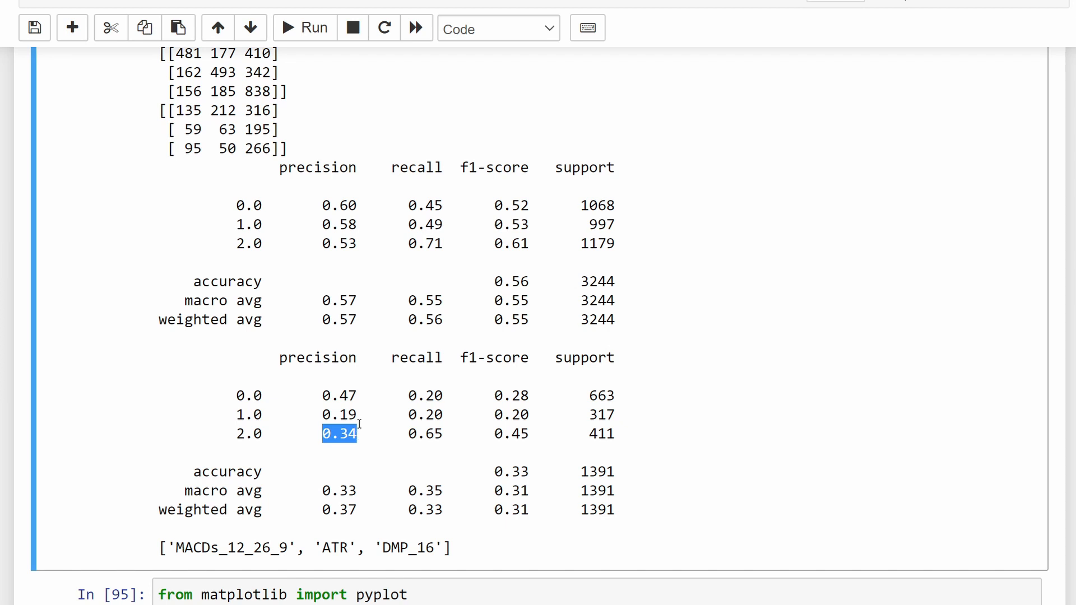
double_click(339, 414)
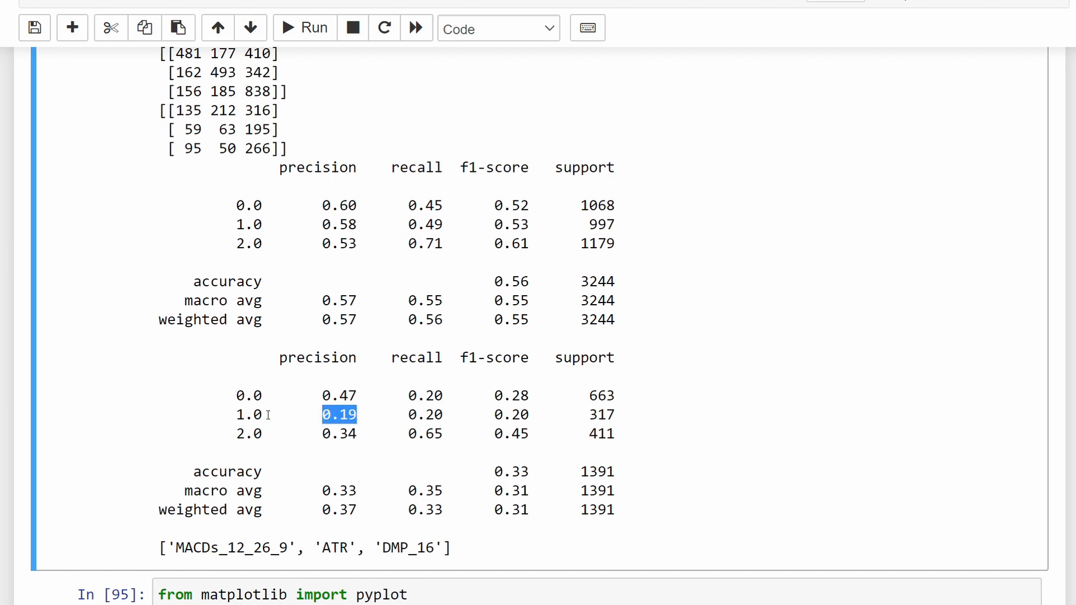
drag(237, 414, 622, 414)
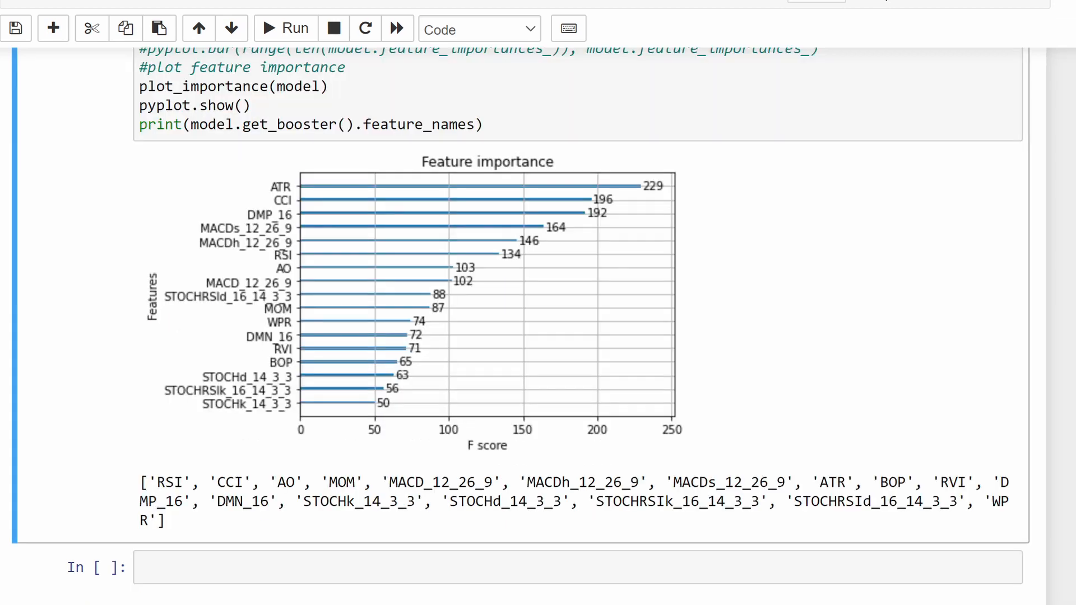